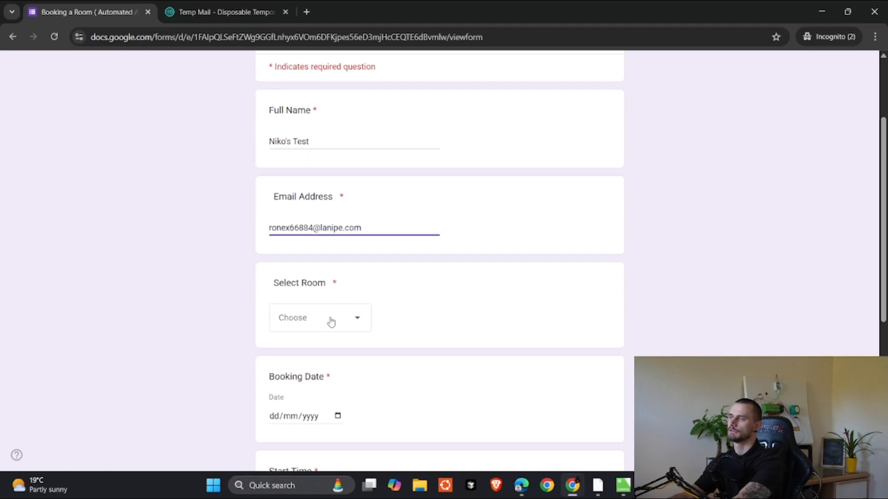
Step: Choose Room 2 and set the booking date to 31/08/2025
{"action": "left_click", "coordinate": [331, 321]}
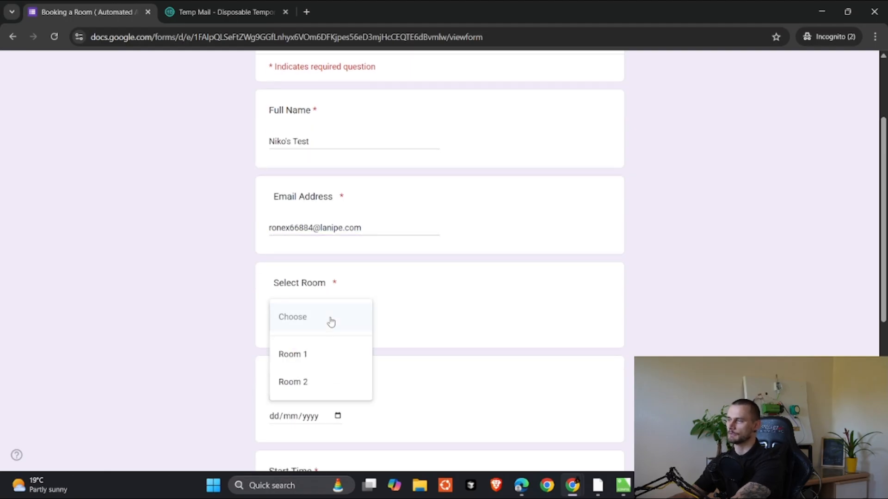
{"action": "left_click", "coordinate": [319, 390]}
{"action": "scroll", "coordinate": [369, 301], "scroll_direction": "down", "scroll_amount": 4}
{"action": "left_click", "coordinate": [290, 243]}
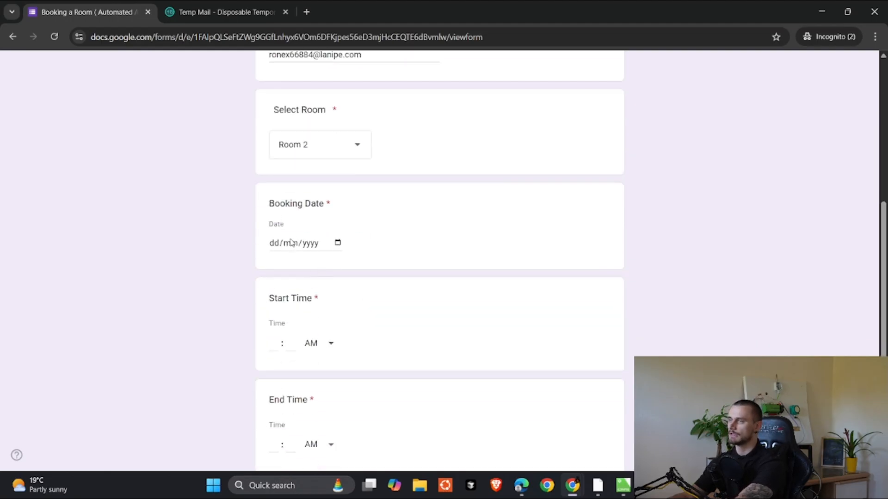
{"action": "left_click", "coordinate": [337, 243]}
{"action": "left_click", "coordinate": [373, 398]}
{"action": "scroll", "coordinate": [317, 213], "scroll_direction": "down", "scroll_amount": 2}
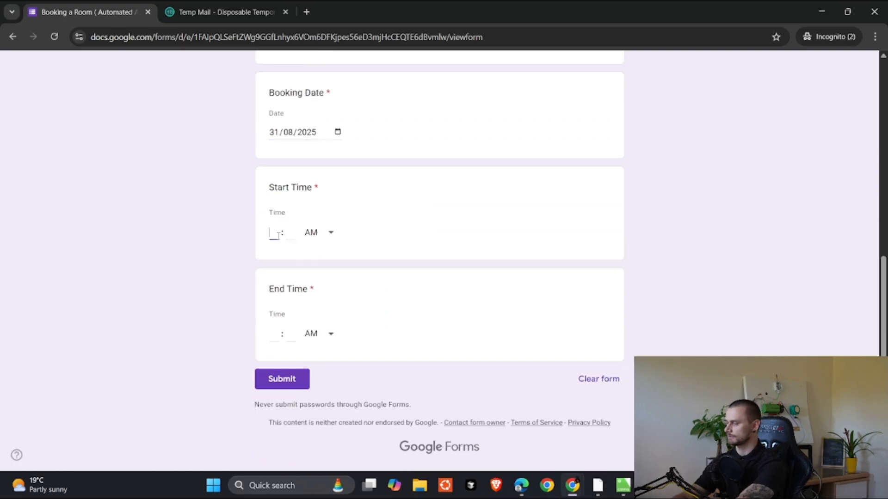
Step: Enter a 05:55 PM start and 05:58 PM end time, then submit the booking
{"action": "type", "text": "0555"}
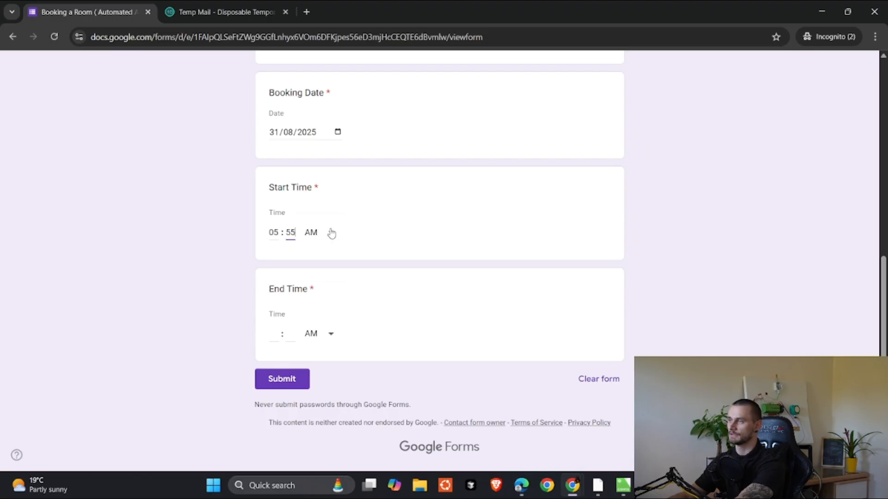
{"action": "left_click", "coordinate": [331, 233]}
{"action": "left_click", "coordinate": [324, 265]}
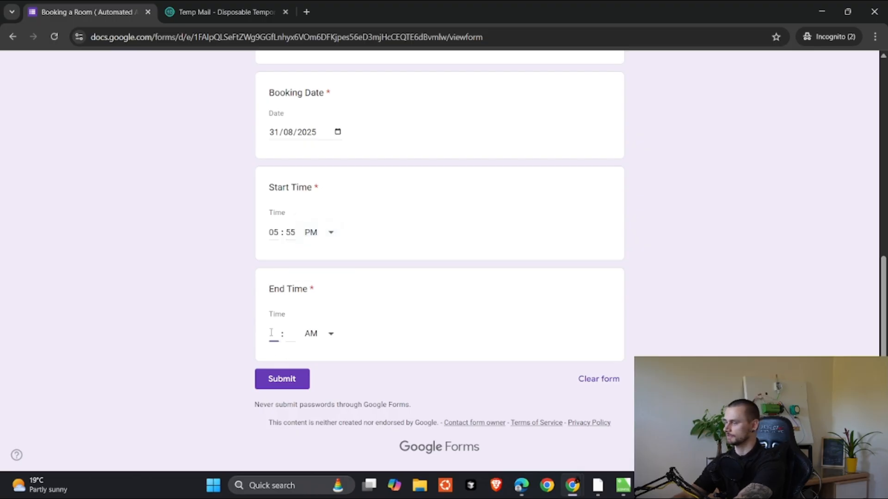
{"action": "type", "text": "05 : 58"}
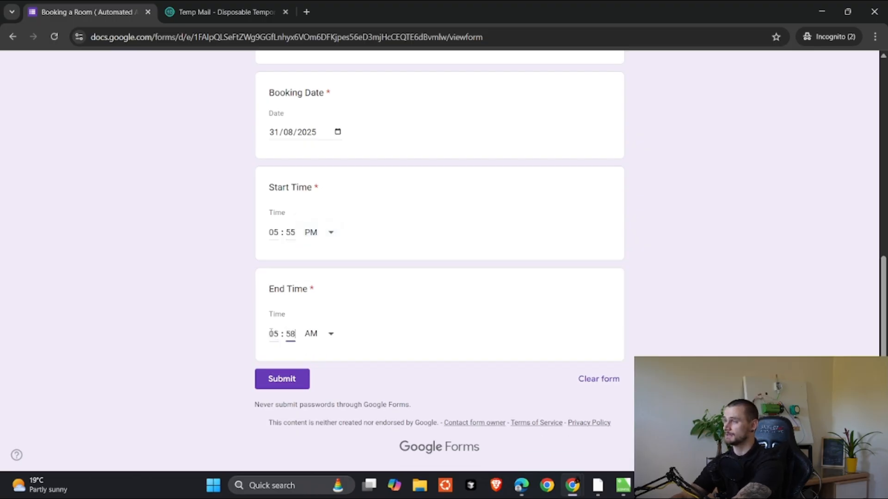
{"action": "left_click", "coordinate": [310, 331]}
{"action": "left_click", "coordinate": [325, 363]}
{"action": "left_click", "coordinate": [280, 382]}
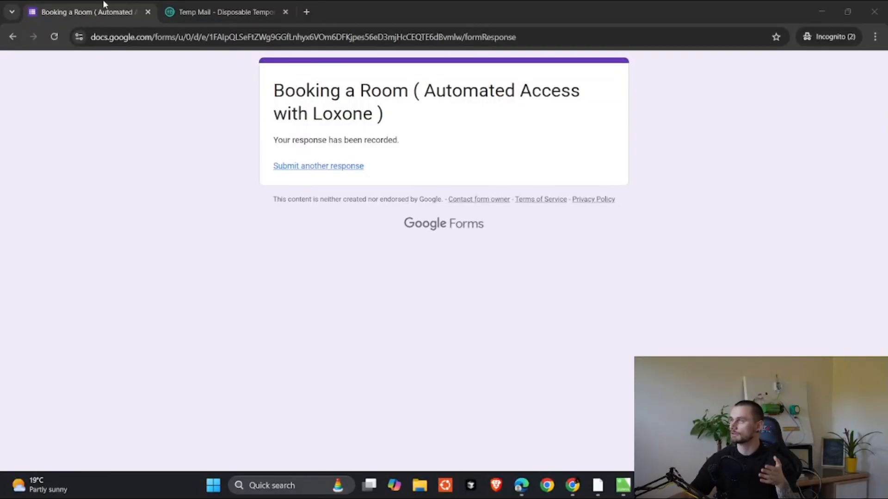
Step: In Temp Mail, open the 'Access code for Room 2' email and highlight its 17:55 start time
{"action": "left_click", "coordinate": [224, 7]}
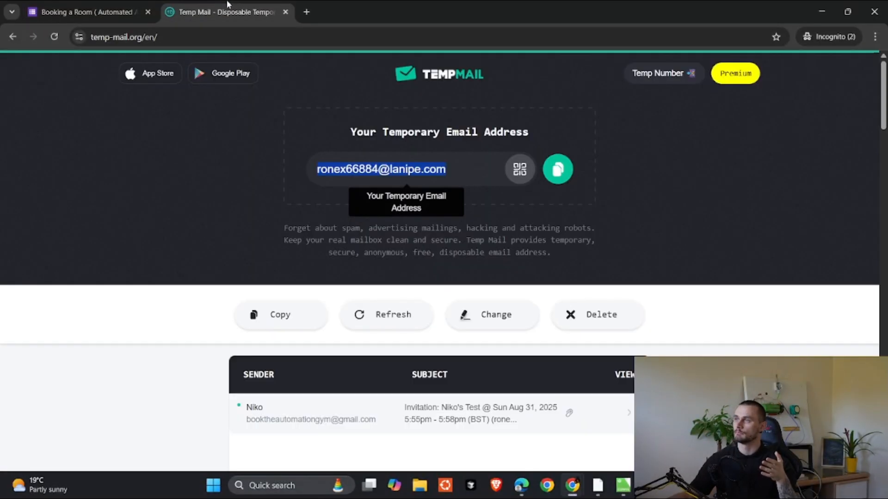
{"action": "scroll", "coordinate": [65, 216], "scroll_direction": "down", "scroll_amount": 4}
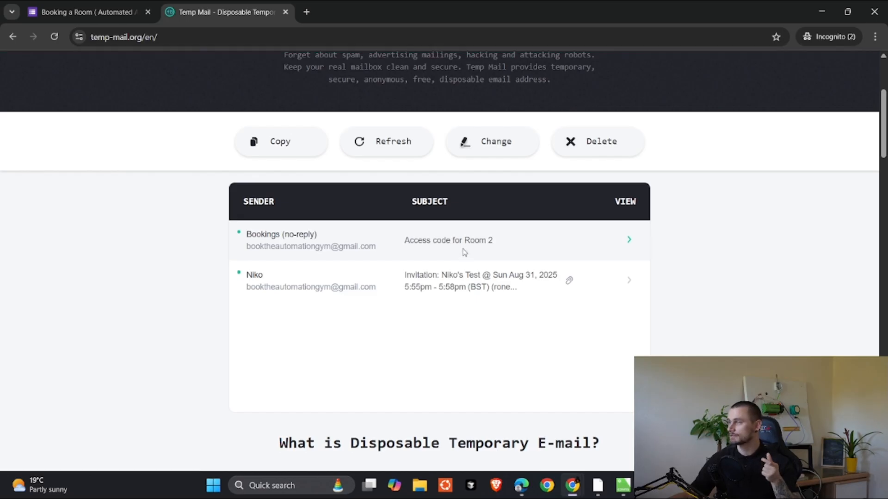
{"action": "left_click", "coordinate": [507, 246]}
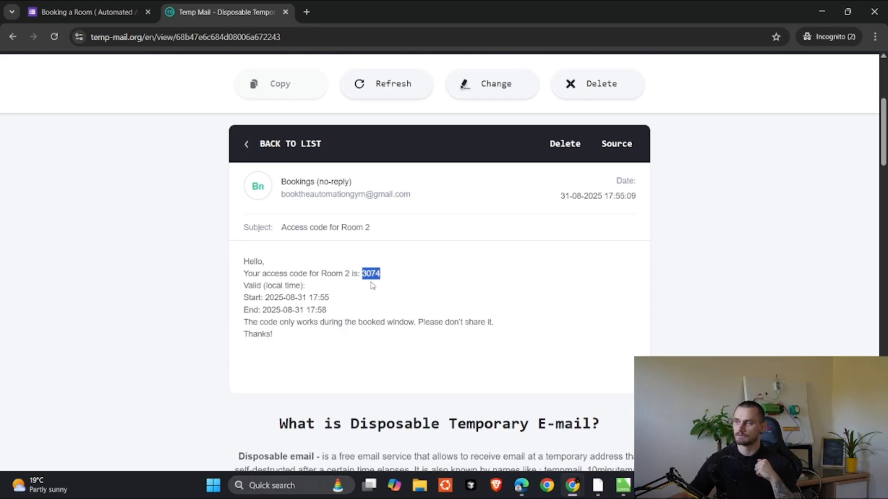
{"action": "left_click", "coordinate": [348, 303]}
{"action": "left_click_drag", "start_coordinate": [309, 296], "coordinate": [344, 299]}
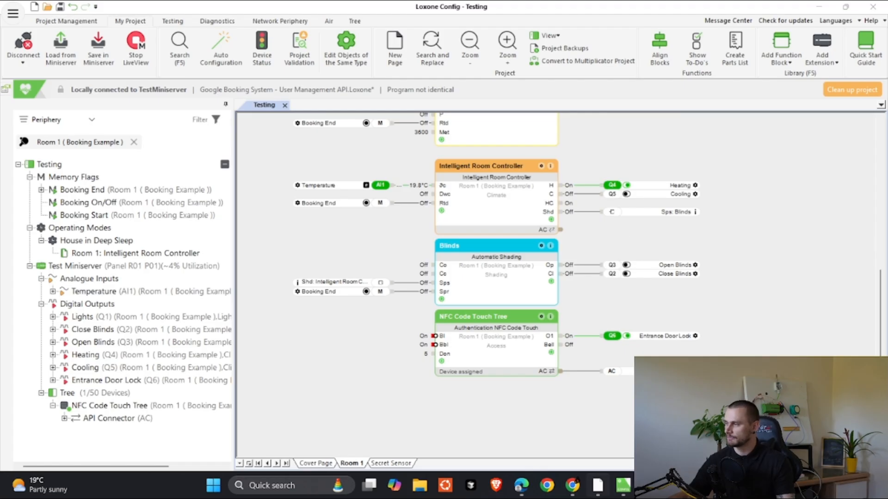
{"action": "left_click", "coordinate": [597, 483]}
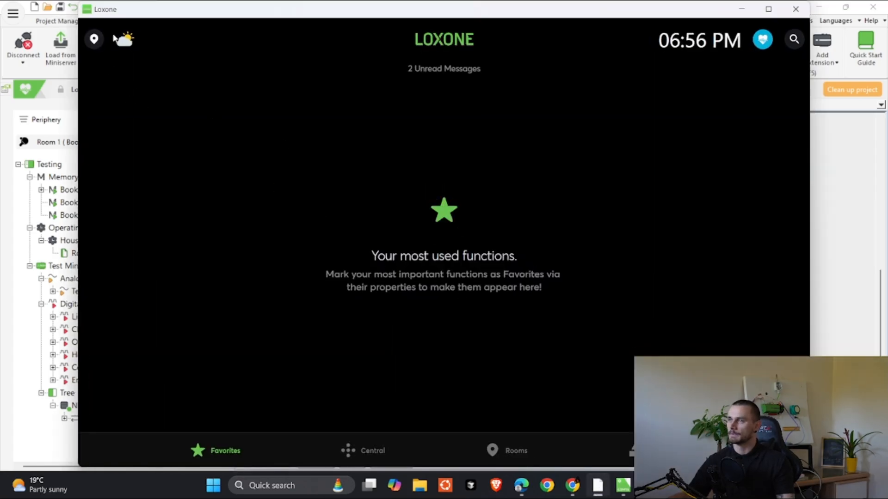
{"action": "left_click", "coordinate": [95, 39]}
{"action": "scroll", "coordinate": [269, 296], "scroll_direction": "down", "scroll_amount": 5}
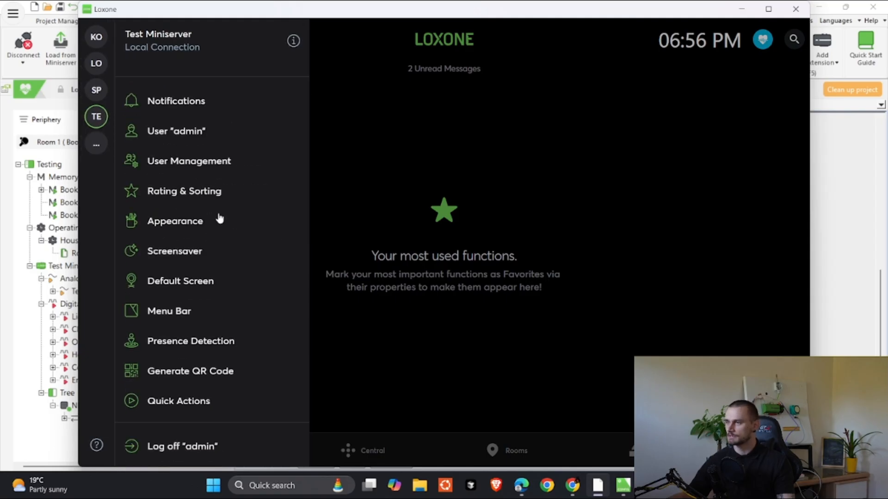
{"action": "left_click", "coordinate": [209, 162]}
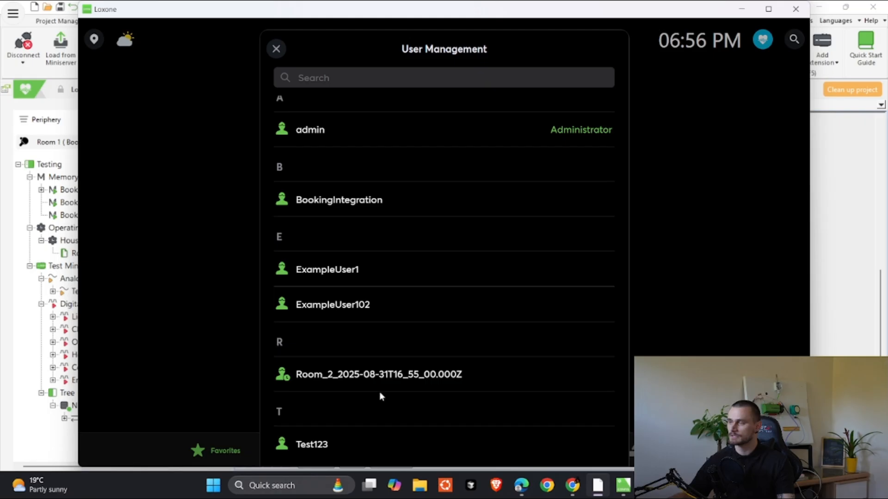
{"action": "left_click", "coordinate": [343, 376]}
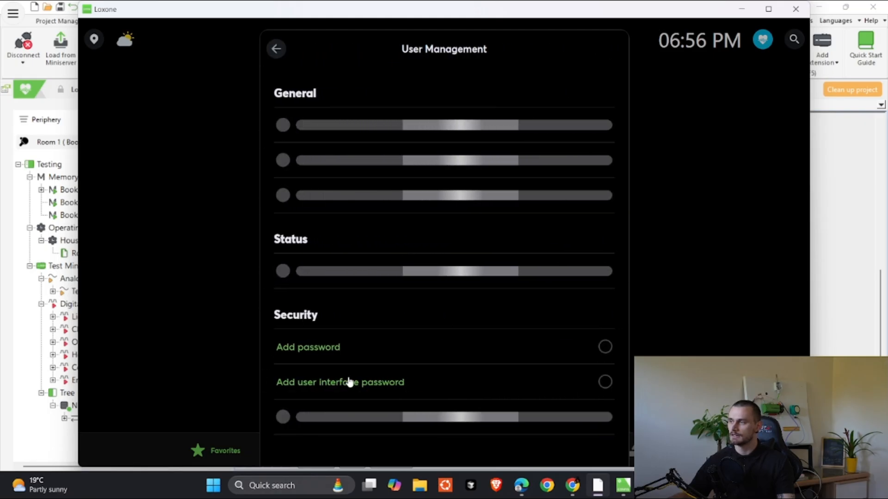
{"action": "scroll", "coordinate": [454, 250], "scroll_direction": "down", "scroll_amount": 10}
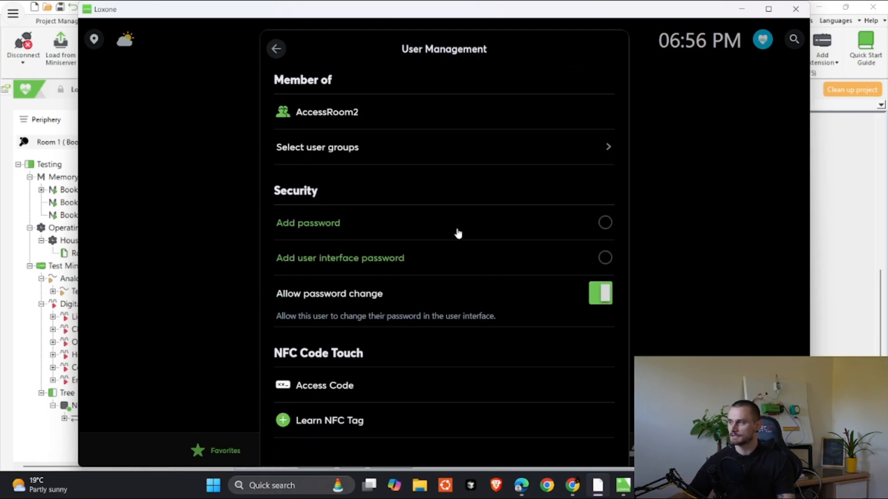
{"action": "scroll", "coordinate": [365, 166], "scroll_direction": "up", "scroll_amount": 3}
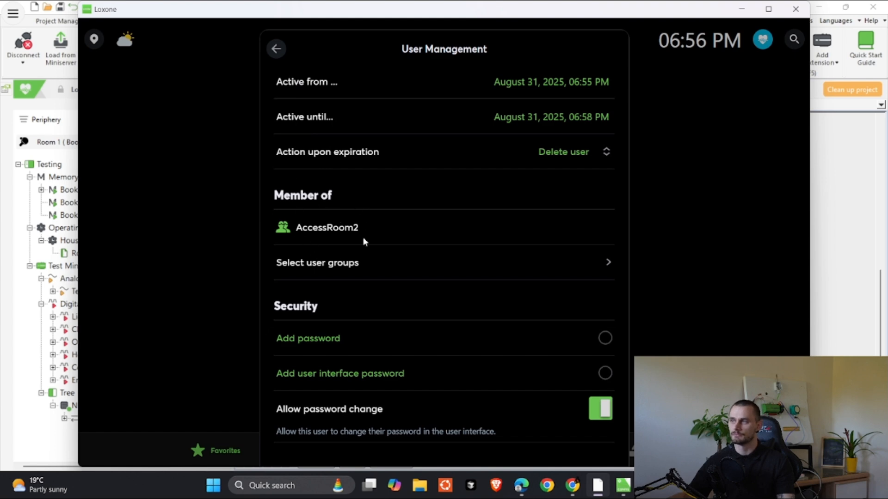
{"action": "scroll", "coordinate": [370, 236], "scroll_direction": "up", "scroll_amount": 3}
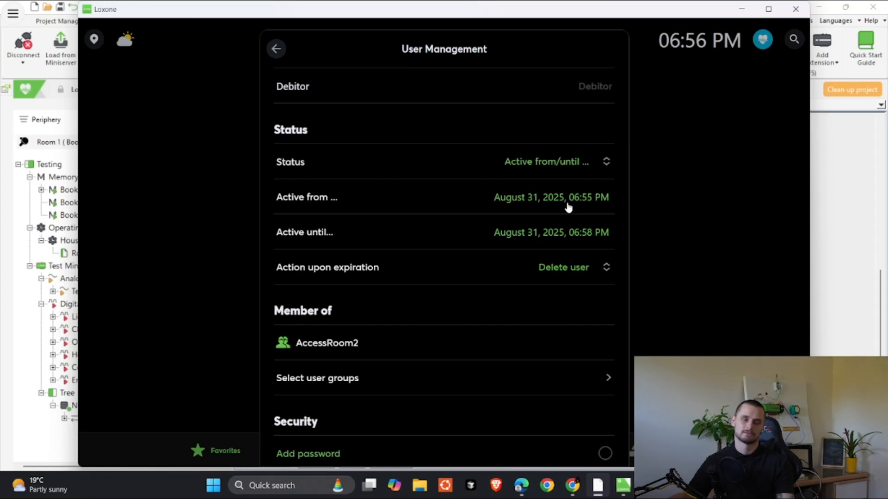
{"action": "scroll", "coordinate": [567, 207], "scroll_direction": "down", "scroll_amount": 6}
{"action": "scroll", "coordinate": [439, 331], "scroll_direction": "up", "scroll_amount": 1}
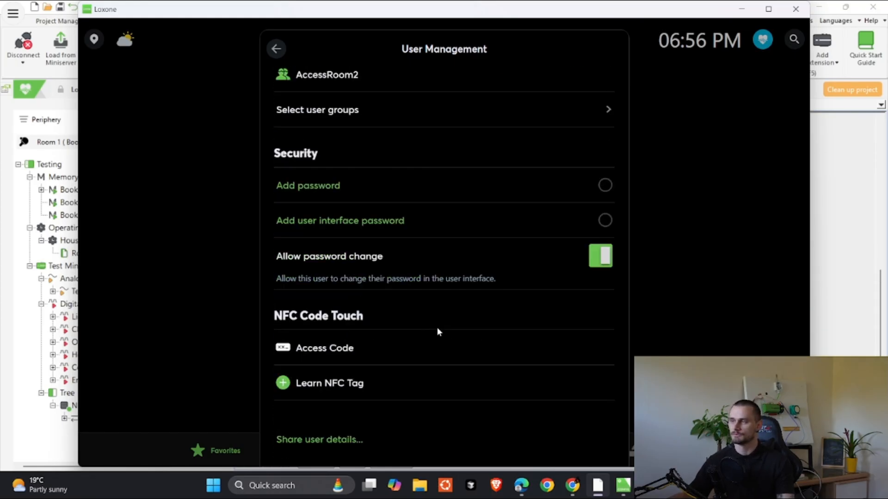
{"action": "scroll", "coordinate": [439, 331], "scroll_direction": "down", "scroll_amount": 1}
{"action": "left_click", "coordinate": [276, 49]}
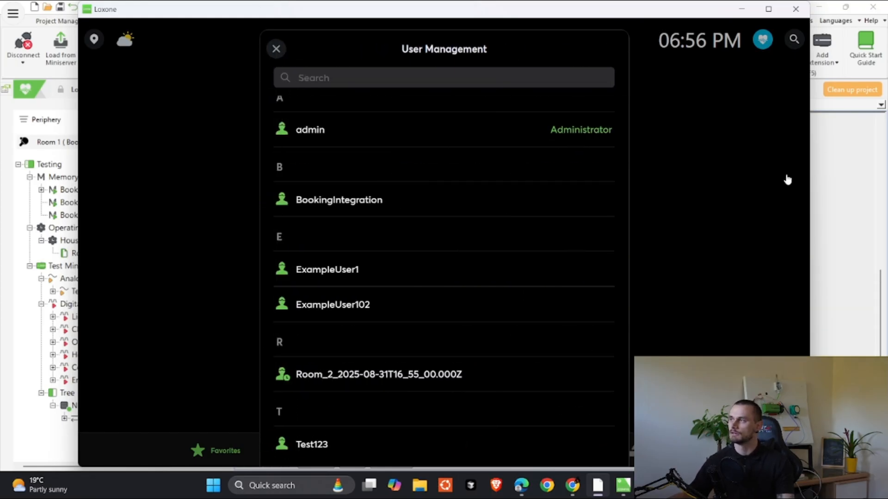
{"action": "key", "text": "Escape"}
{"action": "left_click", "coordinate": [742, 9]}
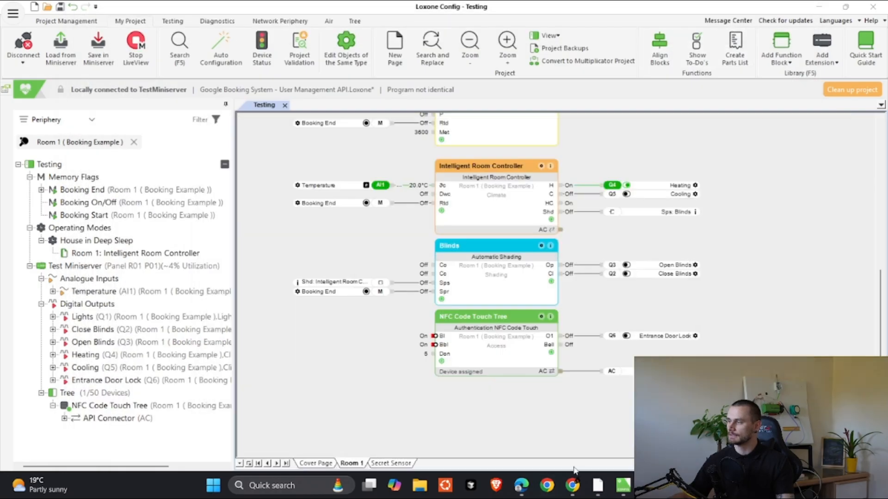
{"action": "mouse_move", "coordinate": [572, 488]}
{"action": "left_click", "coordinate": [610, 428]}
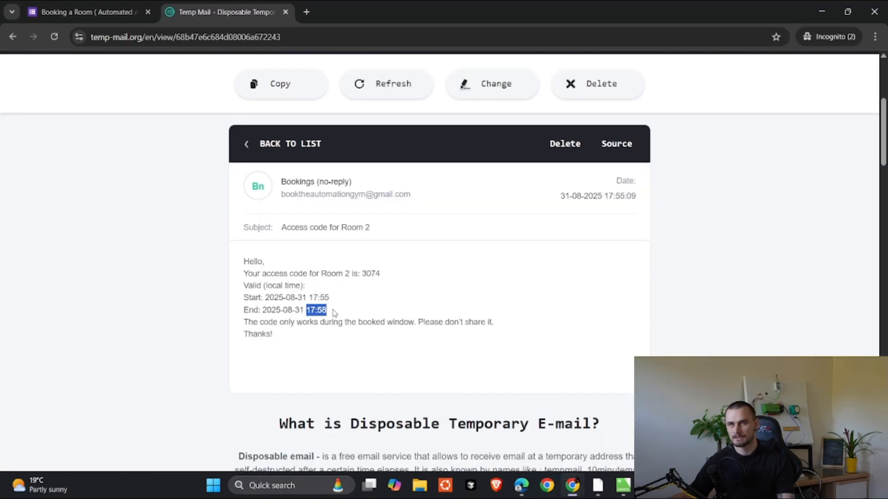
Step: Highlight the Room 2 access code line in the email, then deselect it
{"action": "left_click_drag", "start_coordinate": [336, 271], "coordinate": [442, 272]}
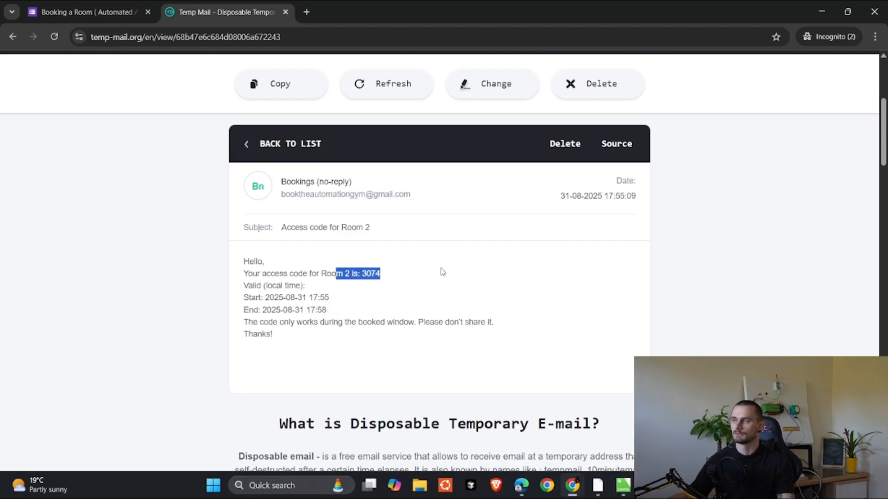
{"action": "left_click", "coordinate": [433, 313]}
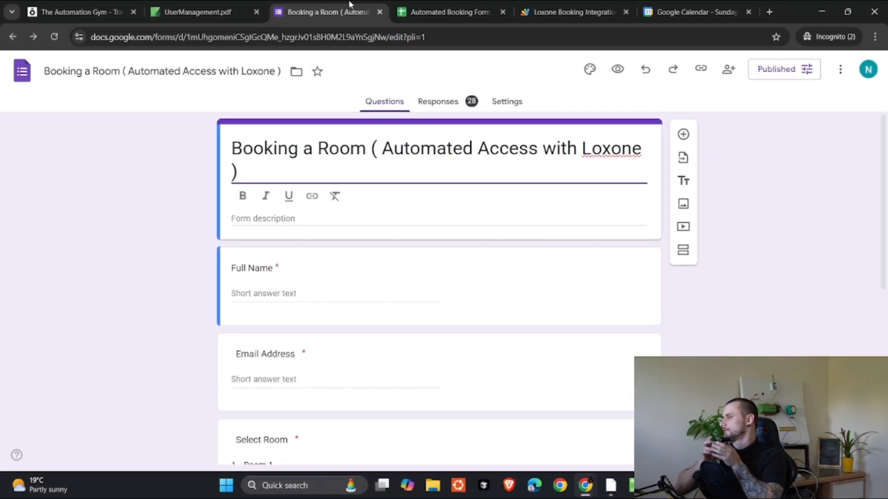
Step: Scroll through the Booking a Room form's questions in the editor
{"action": "right_click", "coordinate": [491, 249]}
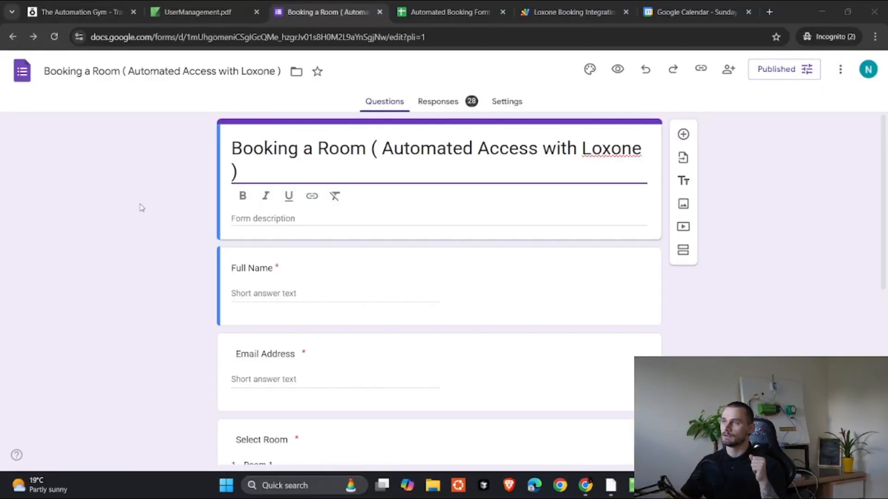
{"action": "scroll", "coordinate": [143, 241], "scroll_direction": "down", "scroll_amount": 4}
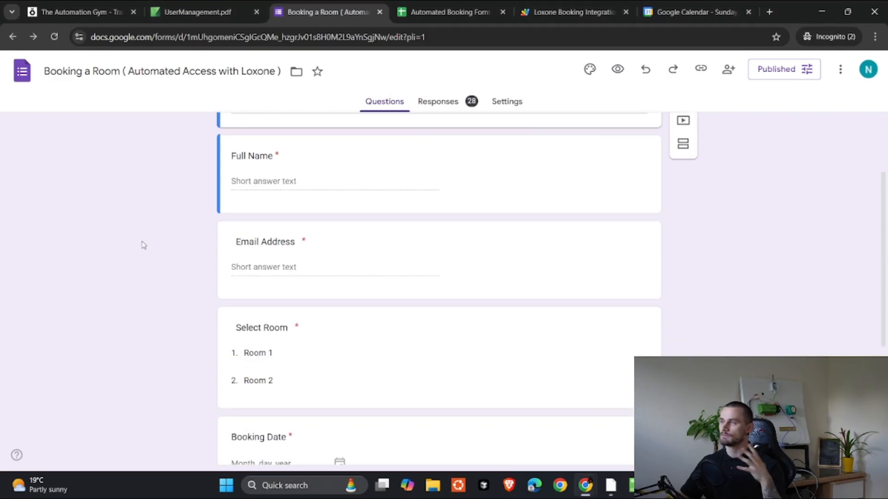
{"action": "scroll", "coordinate": [141, 248], "scroll_direction": "up", "scroll_amount": 2}
{"action": "scroll", "coordinate": [141, 248], "scroll_direction": "up", "scroll_amount": 2}
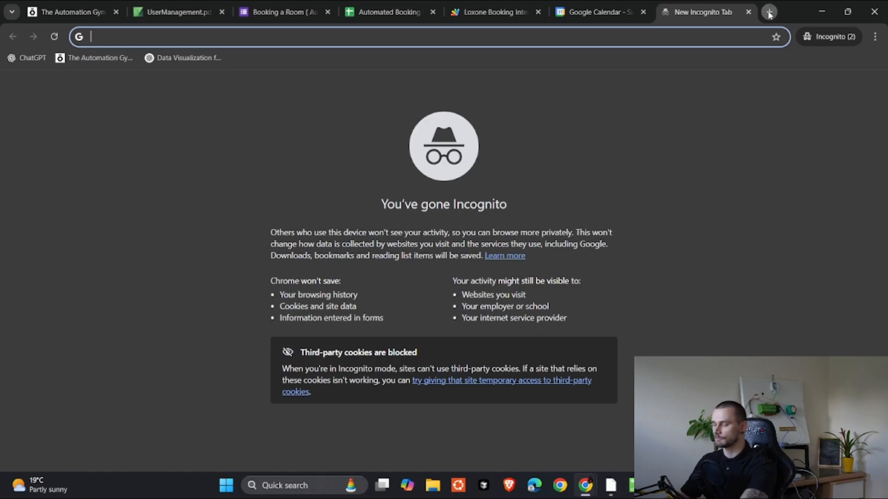
Step: Load The Automation Gym website in a new tab and browse its posts
{"action": "left_click", "coordinate": [769, 13]}
{"action": "type", "text": "the"}
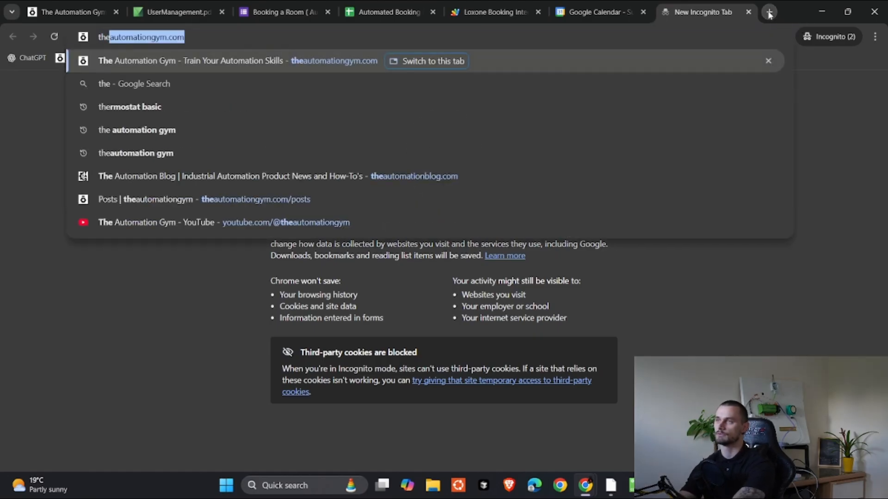
{"action": "key", "text": "Return"}
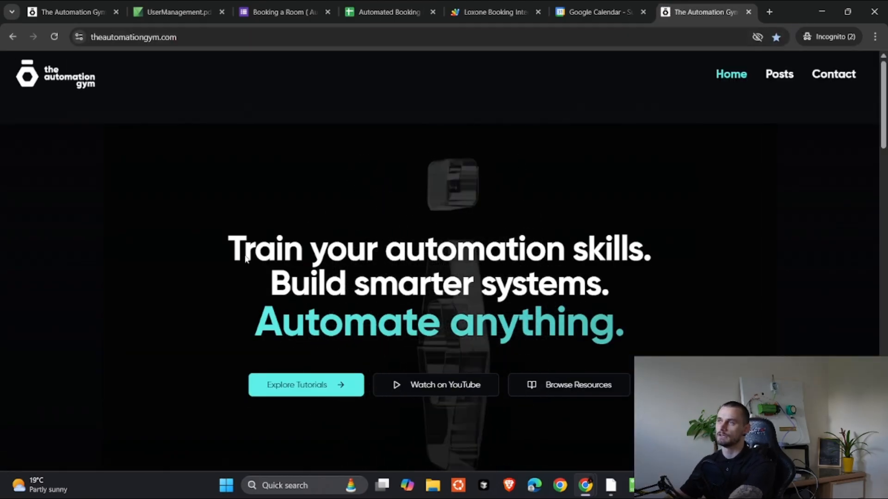
{"action": "scroll", "coordinate": [445, 230], "scroll_direction": "down", "scroll_amount": 2}
{"action": "scroll", "coordinate": [446, 230], "scroll_direction": "down", "scroll_amount": 10}
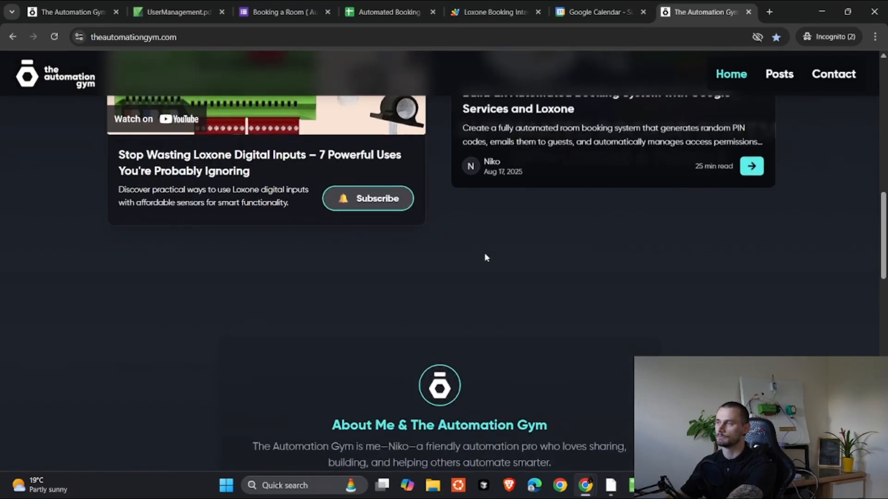
{"action": "scroll", "coordinate": [484, 255], "scroll_direction": "up", "scroll_amount": 4}
Step: Read through the automated booking system article, then close its tab
{"action": "left_click", "coordinate": [603, 200]}
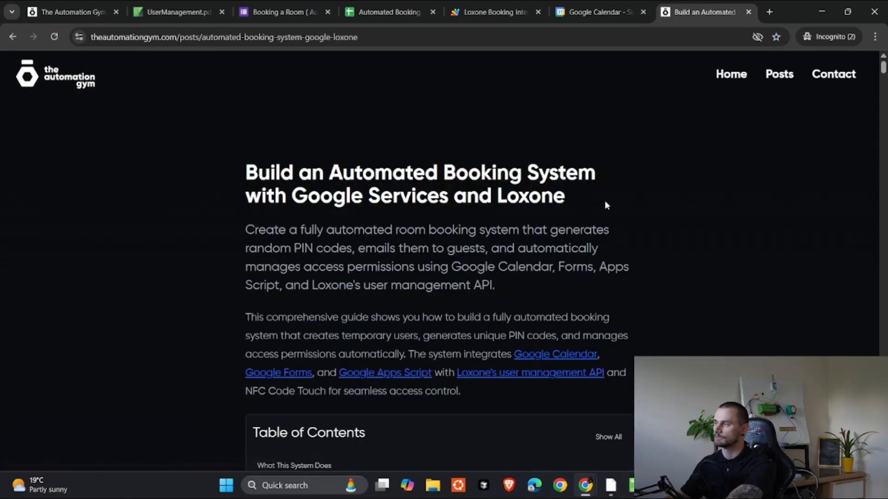
{"action": "scroll", "coordinate": [605, 199], "scroll_direction": "down", "scroll_amount": 8}
{"action": "scroll", "coordinate": [605, 203], "scroll_direction": "down", "scroll_amount": 20}
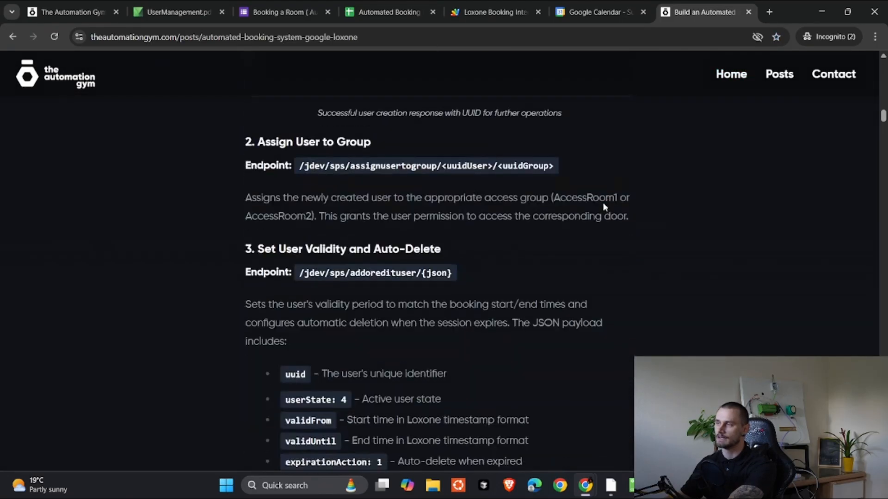
{"action": "scroll", "coordinate": [604, 206], "scroll_direction": "down", "scroll_amount": 20}
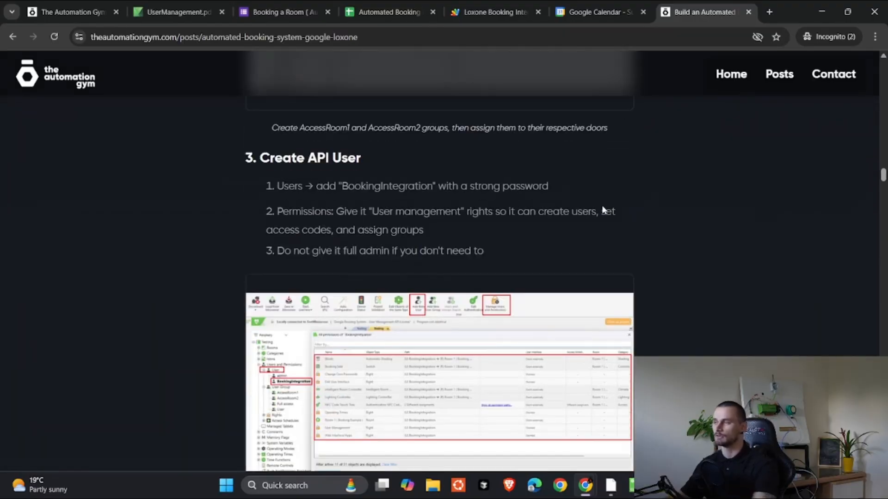
{"action": "scroll", "coordinate": [592, 229], "scroll_direction": "down", "scroll_amount": 20}
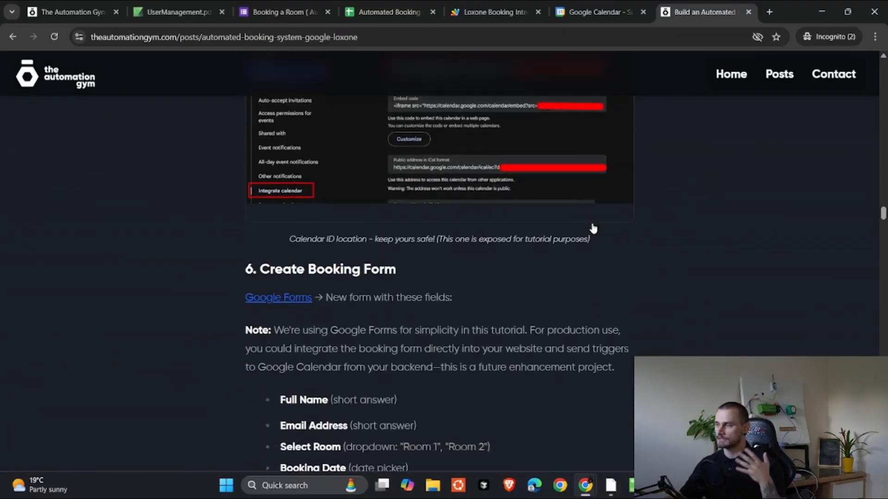
{"action": "scroll", "coordinate": [596, 229], "scroll_direction": "down", "scroll_amount": 3}
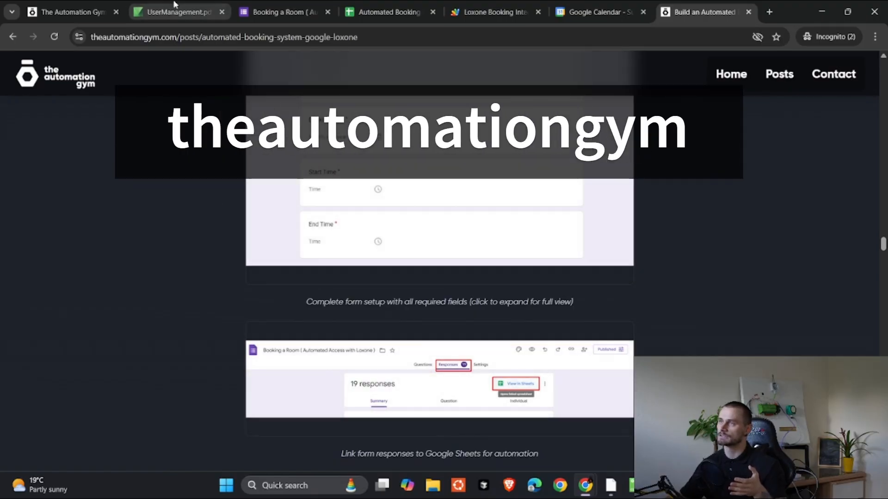
{"action": "scroll", "coordinate": [688, 97], "scroll_direction": "up", "scroll_amount": 15}
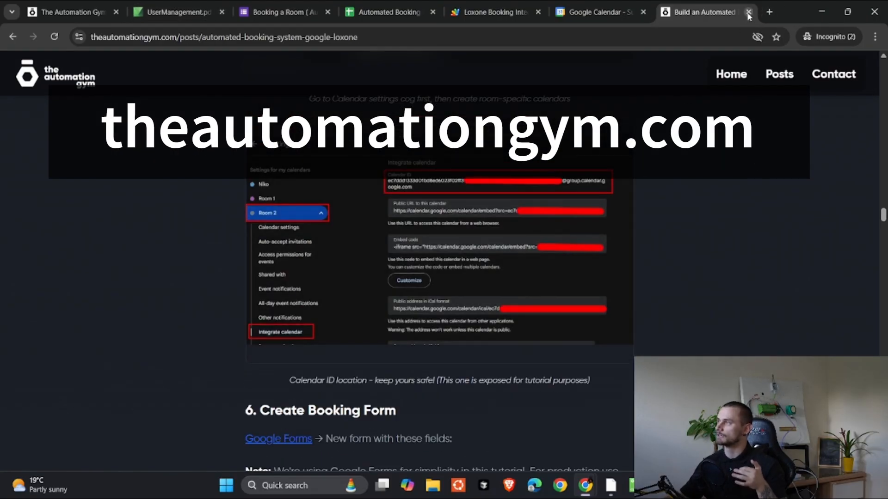
{"action": "left_click", "coordinate": [748, 12]}
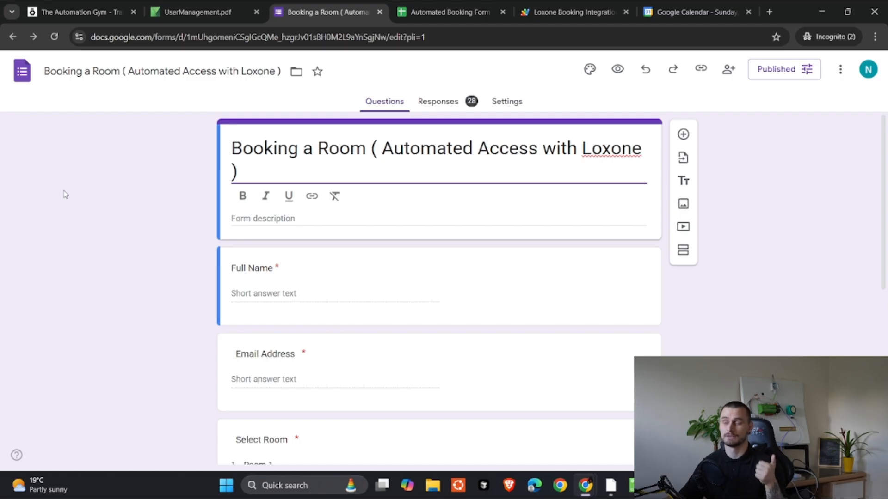
Step: Select the Full Name question, scroll through the booking form's questions, and show Responses
{"action": "scroll", "coordinate": [310, 213], "scroll_direction": "down", "scroll_amount": 3}
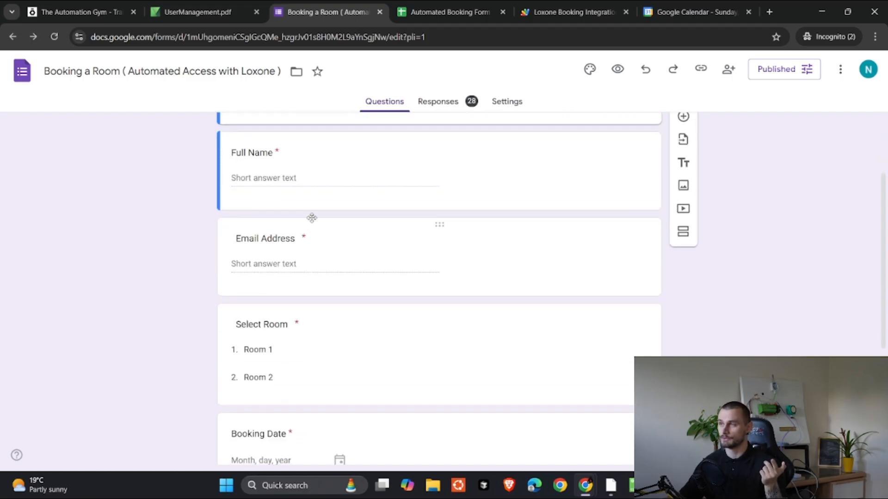
{"action": "left_click", "coordinate": [281, 178]}
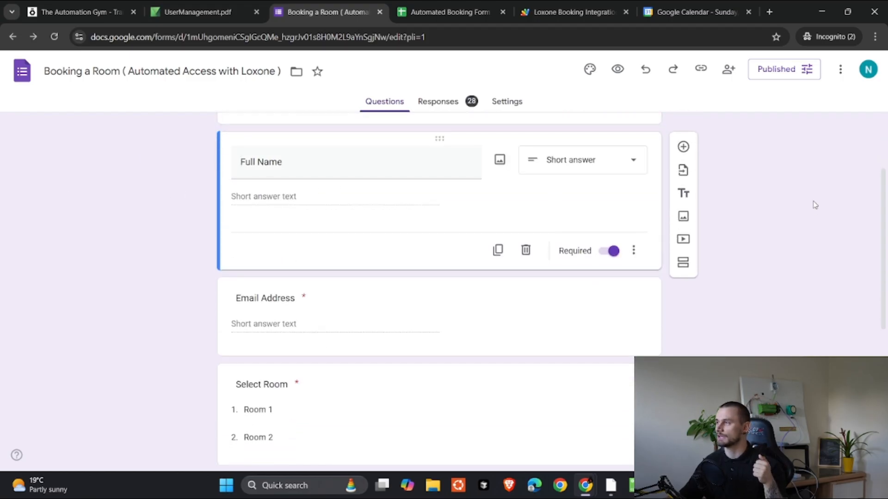
{"action": "scroll", "coordinate": [379, 314], "scroll_direction": "down", "scroll_amount": 2}
{"action": "scroll", "coordinate": [280, 299], "scroll_direction": "down", "scroll_amount": 4}
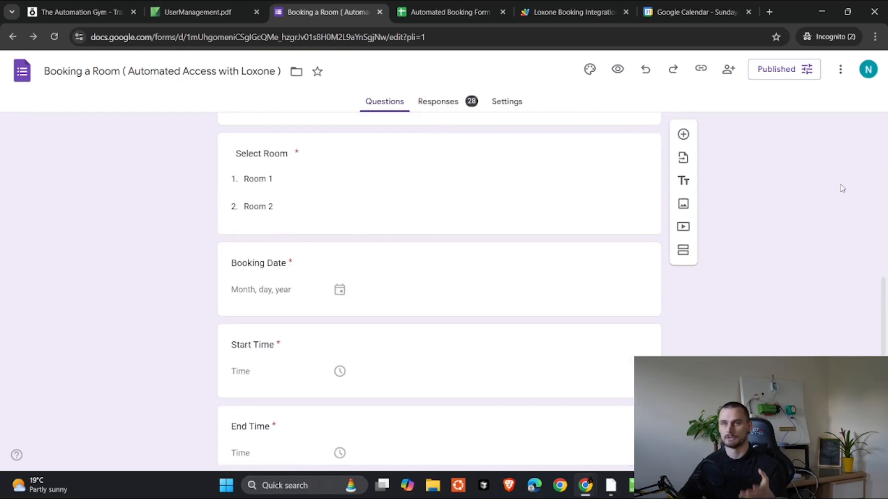
{"action": "scroll", "coordinate": [790, 202], "scroll_direction": "up", "scroll_amount": 5}
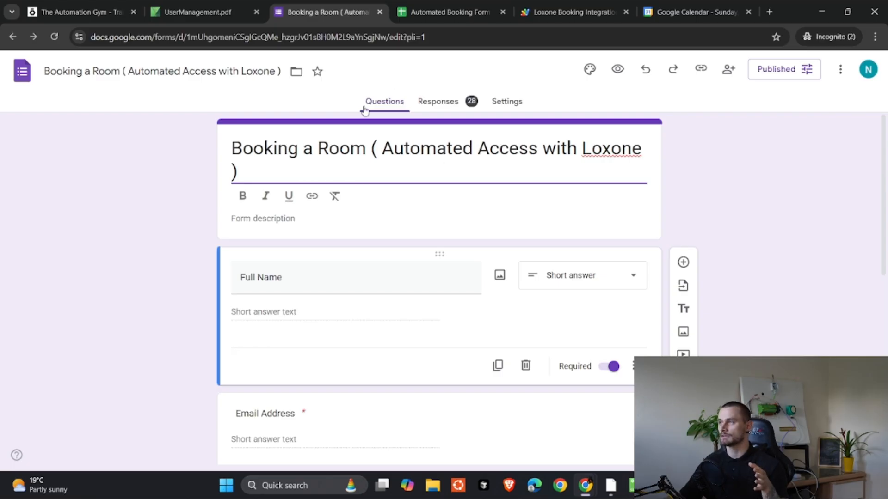
{"action": "left_click", "coordinate": [452, 106]}
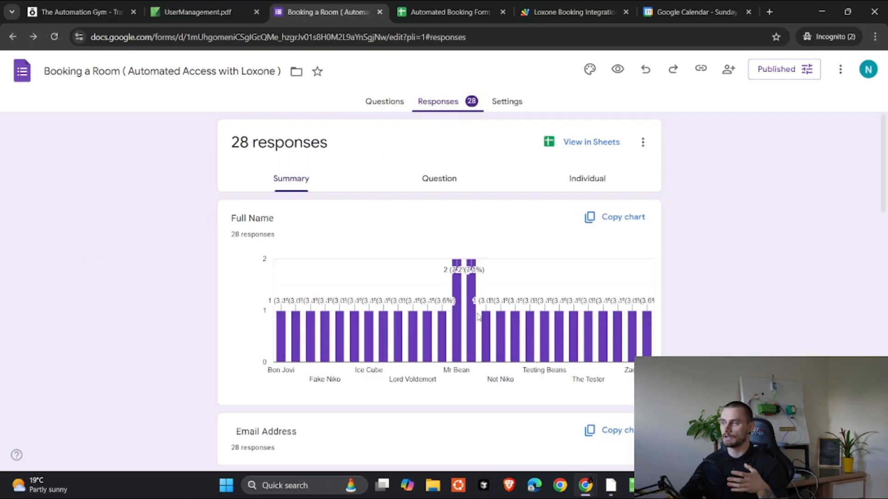
Step: Scan the 28-response summary charts and open the responses in Sheets
{"action": "scroll", "coordinate": [424, 303], "scroll_direction": "down", "scroll_amount": 3}
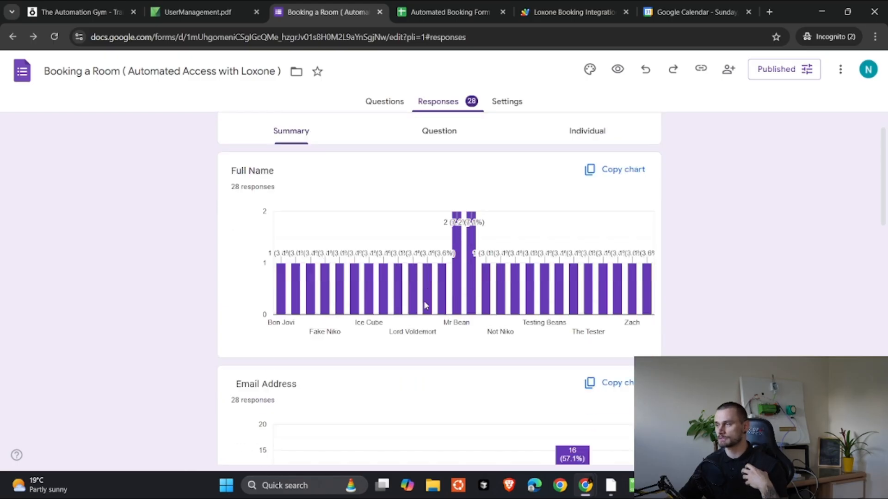
{"action": "scroll", "coordinate": [433, 296], "scroll_direction": "up", "scroll_amount": 2}
{"action": "scroll", "coordinate": [431, 299], "scroll_direction": "down", "scroll_amount": 15}
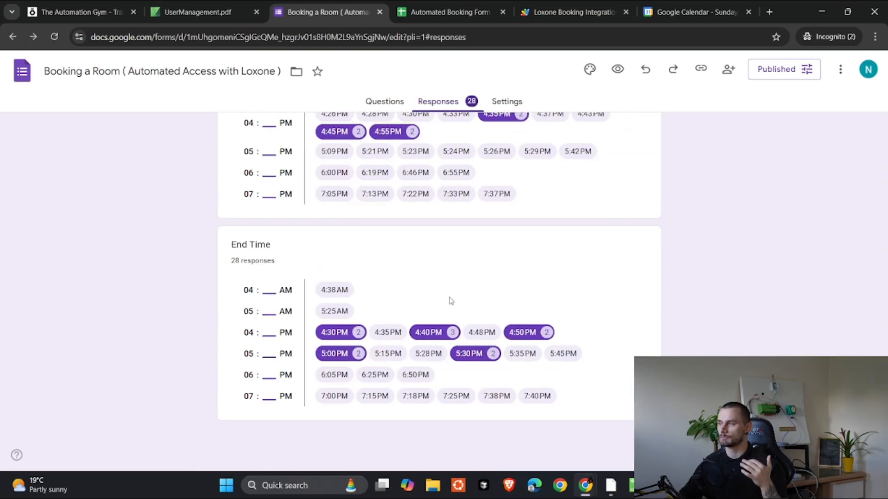
{"action": "scroll", "coordinate": [64, 266], "scroll_direction": "up", "scroll_amount": 15}
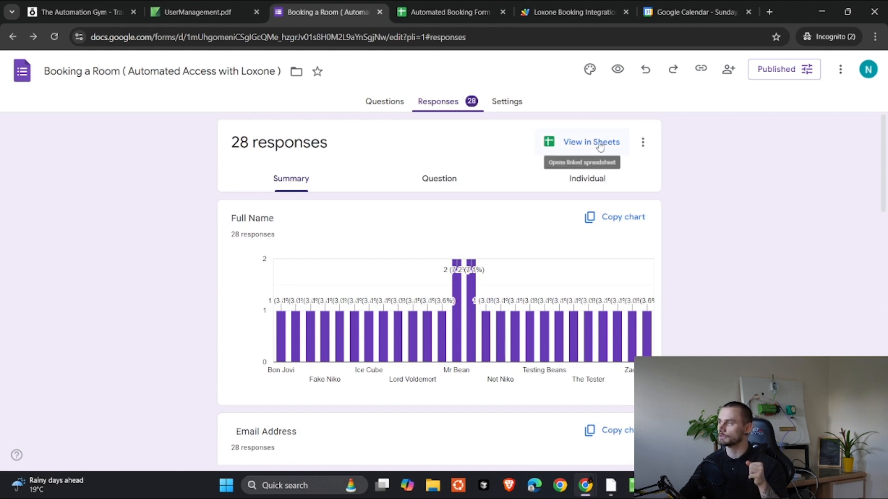
{"action": "left_click", "coordinate": [600, 146]}
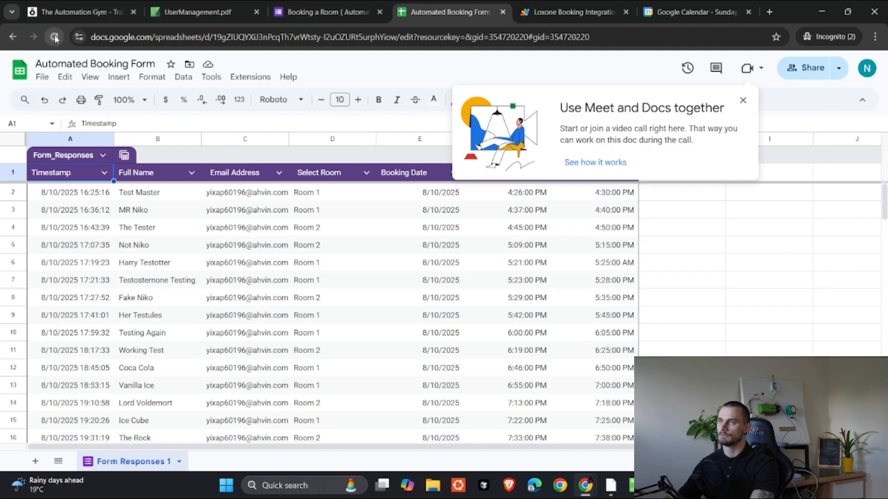
Step: Dismiss the Meet and Docs popup, review the booking rows through row 29, and open Extensions
{"action": "scroll", "coordinate": [354, 313], "scroll_direction": "down", "scroll_amount": 8}
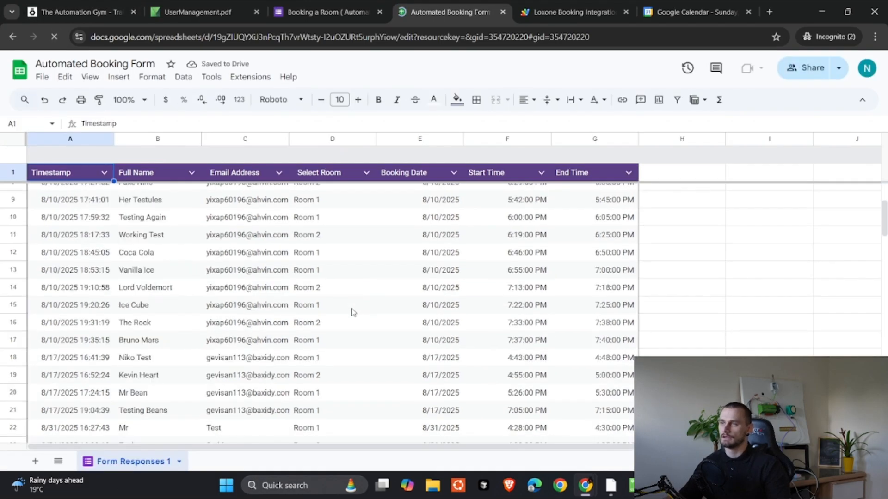
{"action": "scroll", "coordinate": [222, 292], "scroll_direction": "up", "scroll_amount": 3}
{"action": "scroll", "coordinate": [240, 240], "scroll_direction": "down", "scroll_amount": 2}
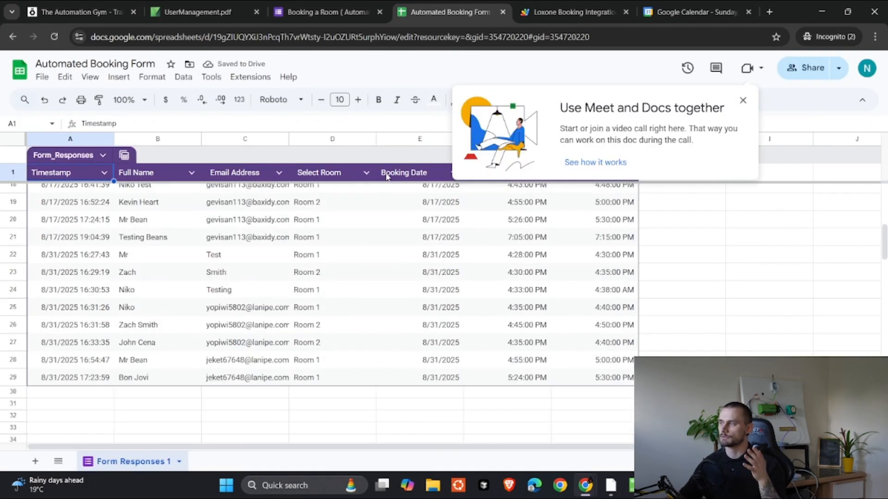
{"action": "left_click", "coordinate": [743, 100]}
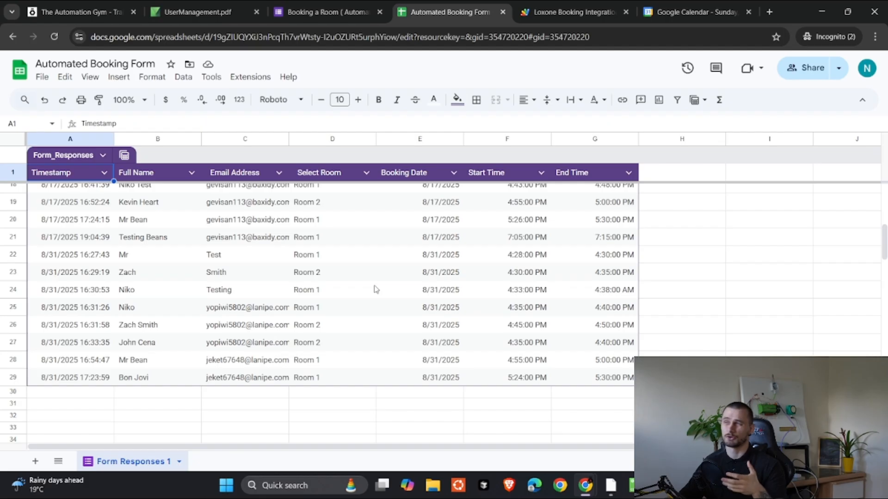
{"action": "scroll", "coordinate": [376, 289], "scroll_direction": "up", "scroll_amount": 2}
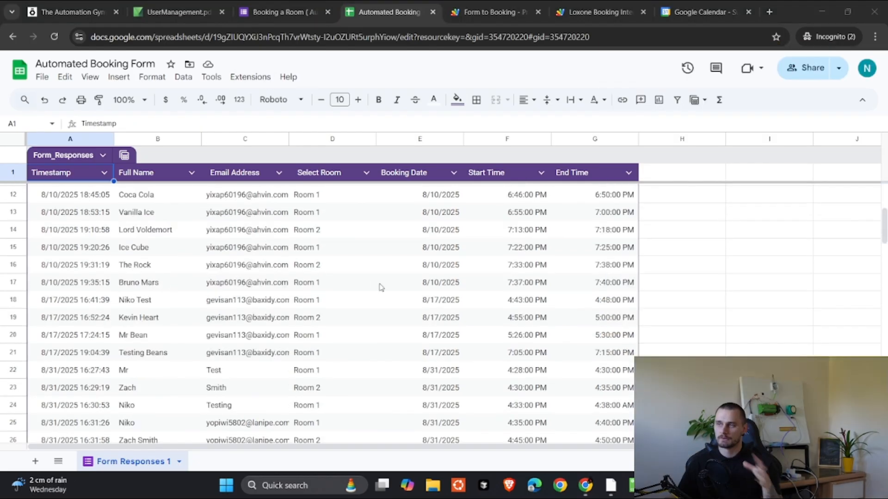
{"action": "scroll", "coordinate": [378, 286], "scroll_direction": "down", "scroll_amount": 5}
{"action": "scroll", "coordinate": [272, 300], "scroll_direction": "up", "scroll_amount": 3}
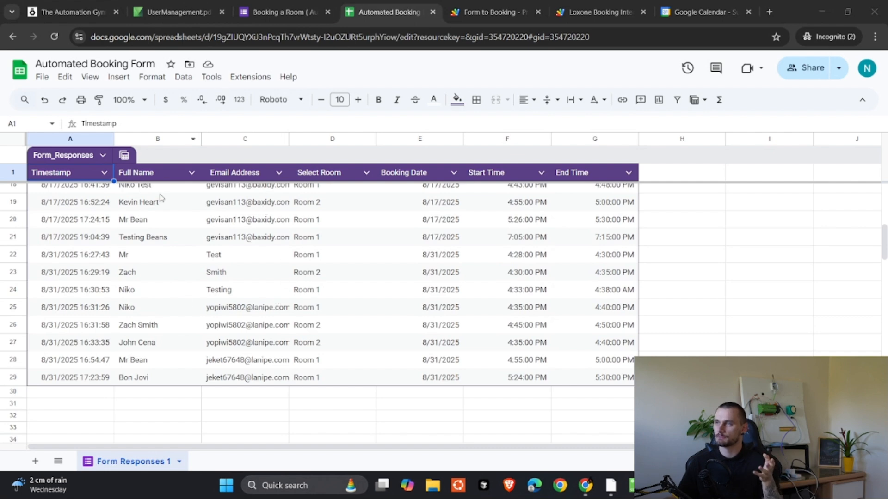
{"action": "left_click", "coordinate": [250, 77]}
Step: Open the Form to Booking Apps Script project and highlight the Room 1 calendar ID in its mapping
{"action": "left_click", "coordinate": [271, 134]}
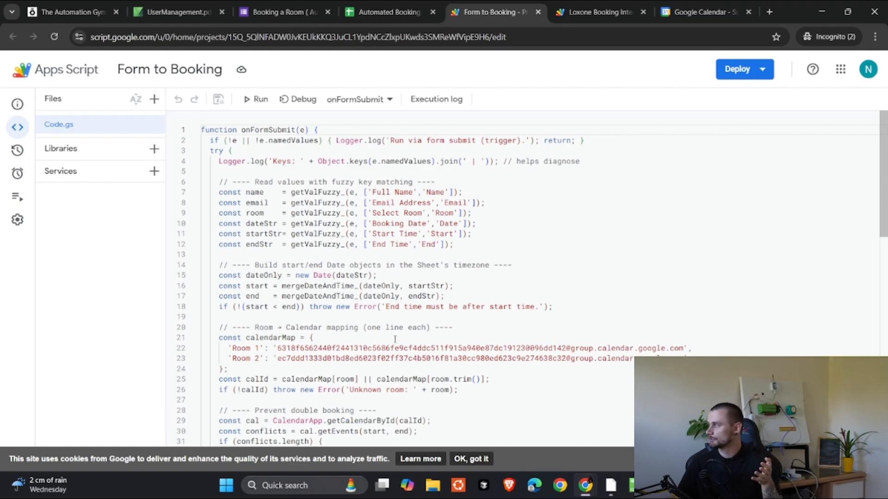
{"action": "left_click", "coordinate": [390, 12]}
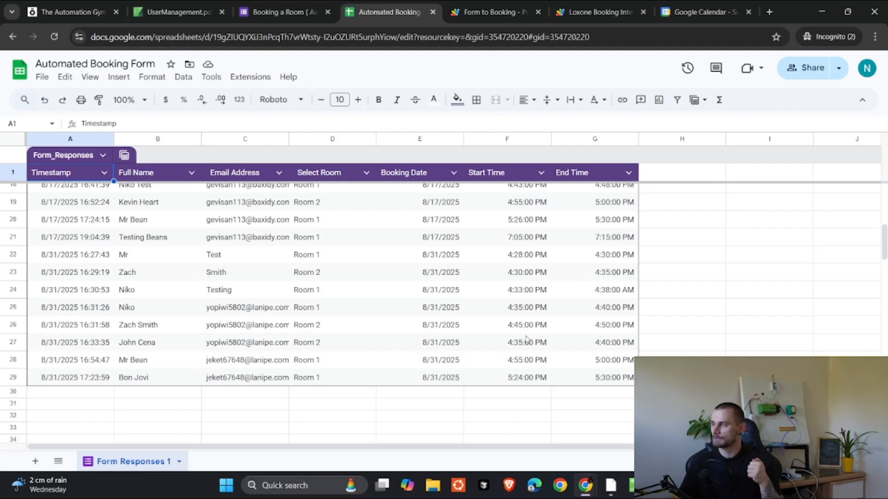
{"action": "key", "text": "ctrl+Tab"}
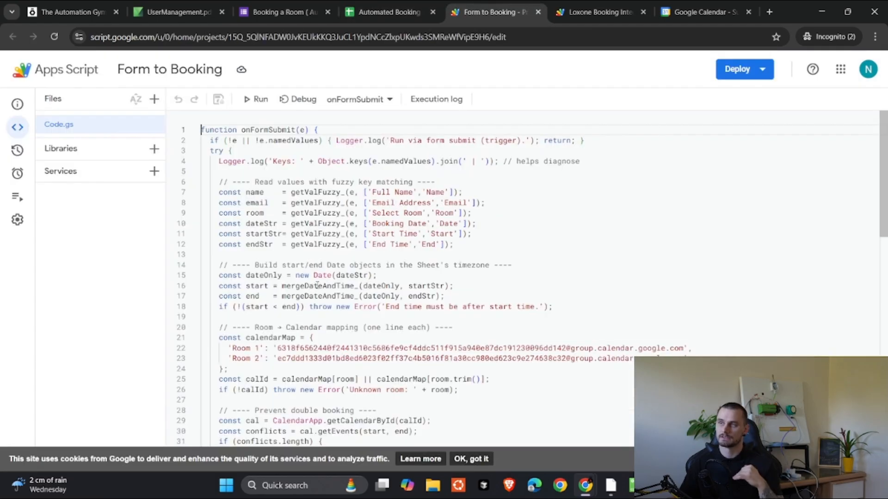
{"action": "scroll", "coordinate": [324, 238], "scroll_direction": "down", "scroll_amount": 1}
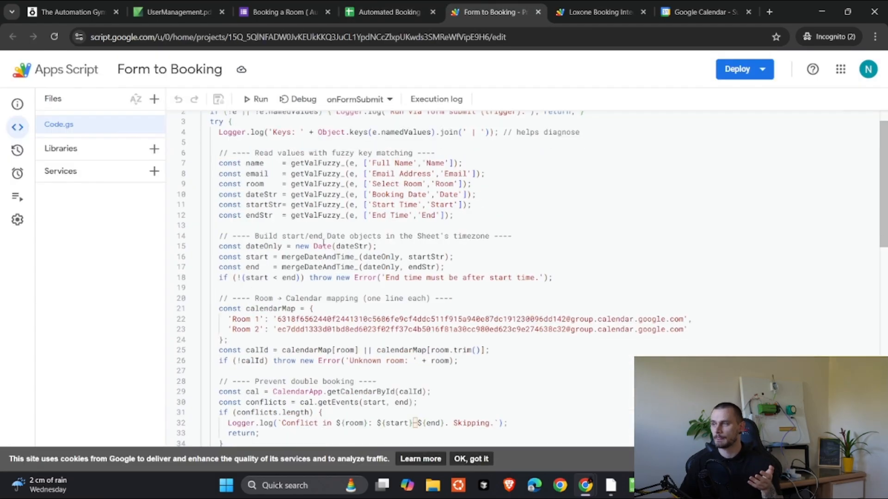
{"action": "left_click_drag", "start_coordinate": [301, 319], "coordinate": [683, 319]}
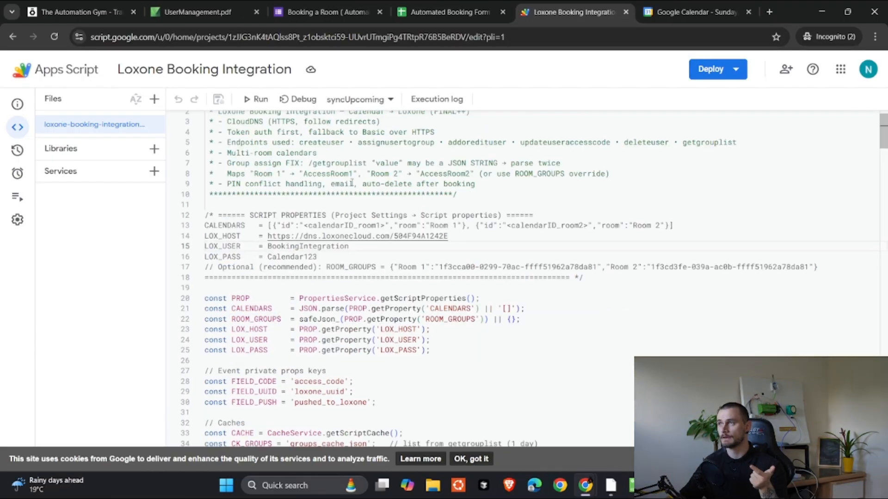
Step: Switch to Google Calendar's August 31, 2025 view of the Room 1 and Room 2 bookings
{"action": "left_click", "coordinate": [696, 12]}
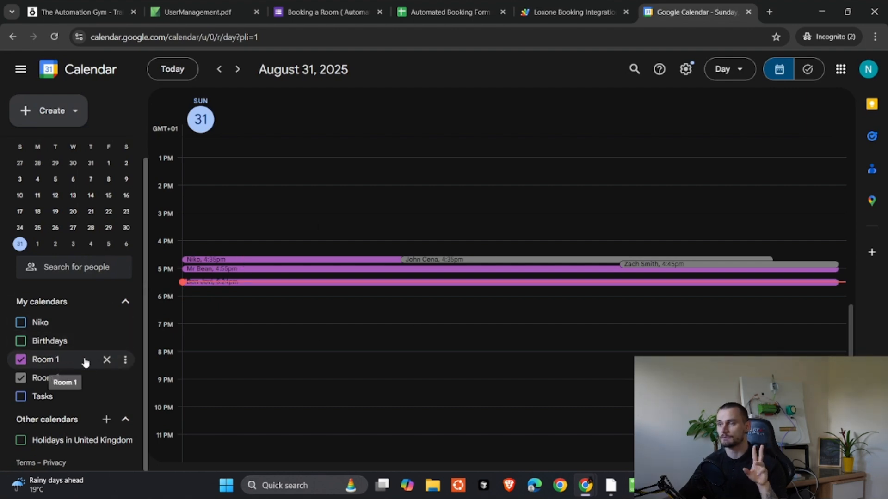
Step: Open the Room 1 calendar's settings and select its Calendar ID under Integrate calendar
{"action": "left_click", "coordinate": [126, 361]}
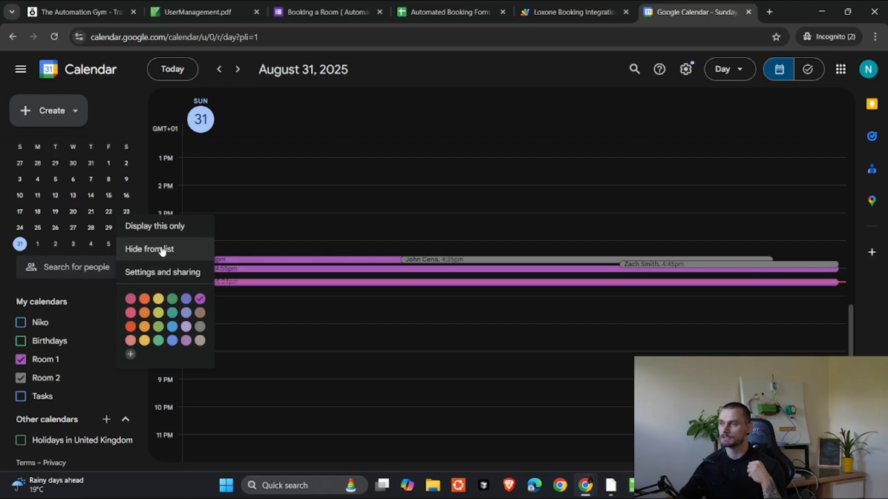
{"action": "left_click", "coordinate": [182, 274]}
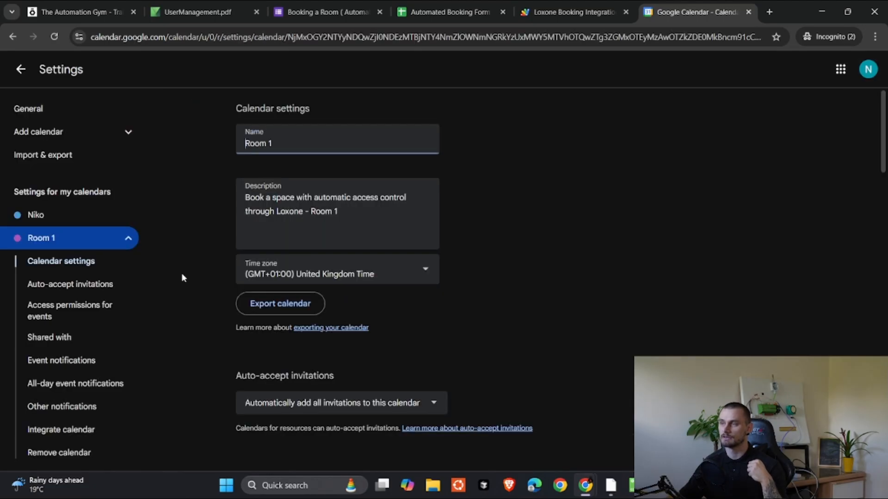
{"action": "scroll", "coordinate": [185, 278], "scroll_direction": "down", "scroll_amount": 5}
{"action": "scroll", "coordinate": [187, 283], "scroll_direction": "down", "scroll_amount": 15}
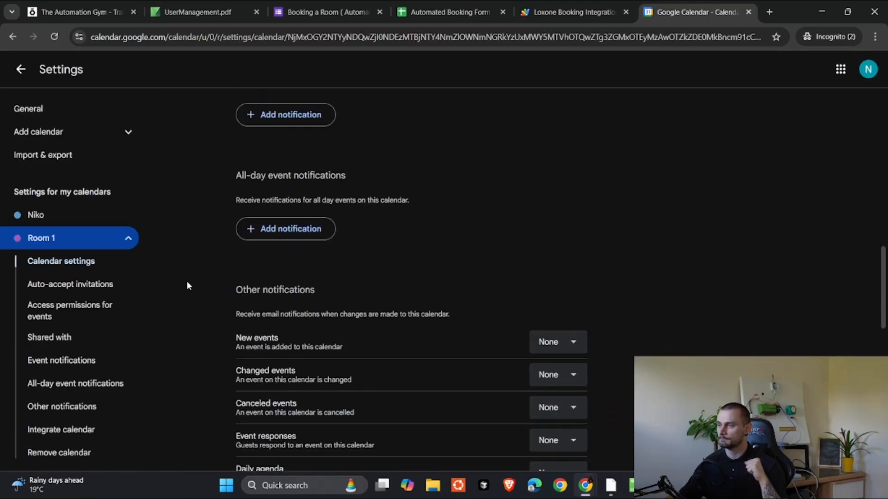
{"action": "left_click_drag", "start_coordinate": [276, 176], "coordinate": [228, 147]}
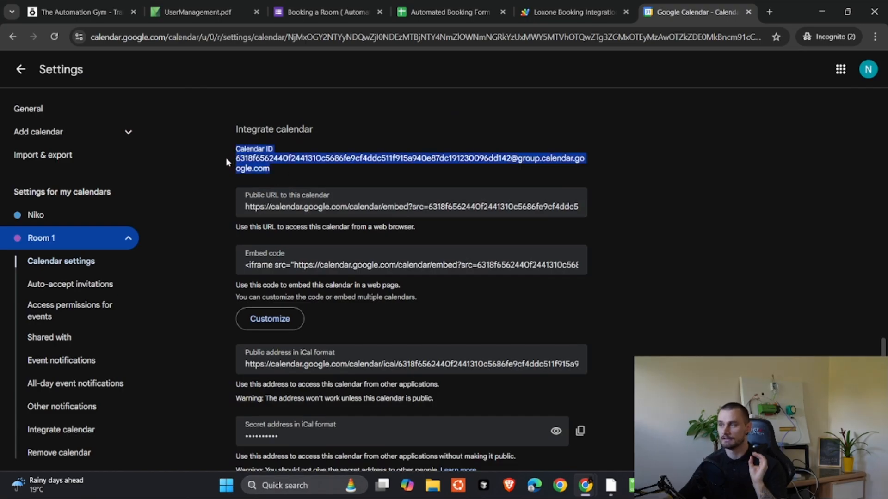
{"action": "left_click_drag", "start_coordinate": [309, 174], "coordinate": [208, 150]}
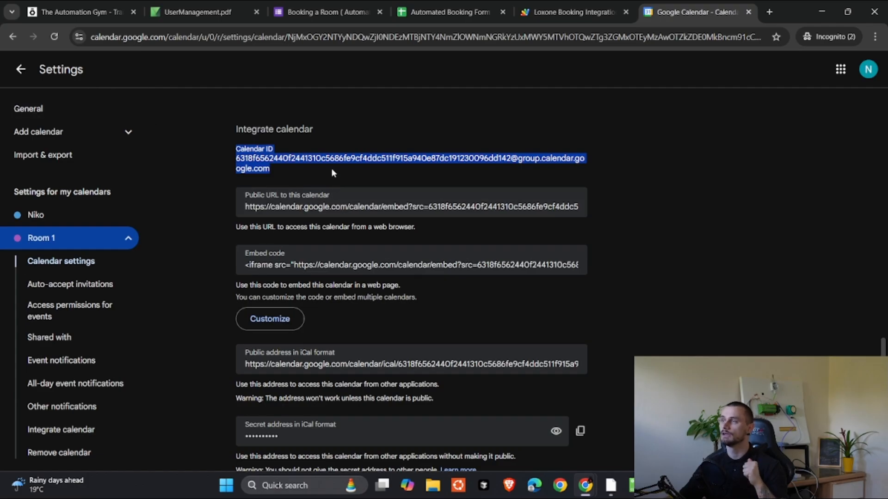
{"action": "left_click_drag", "start_coordinate": [331, 168], "coordinate": [218, 151]}
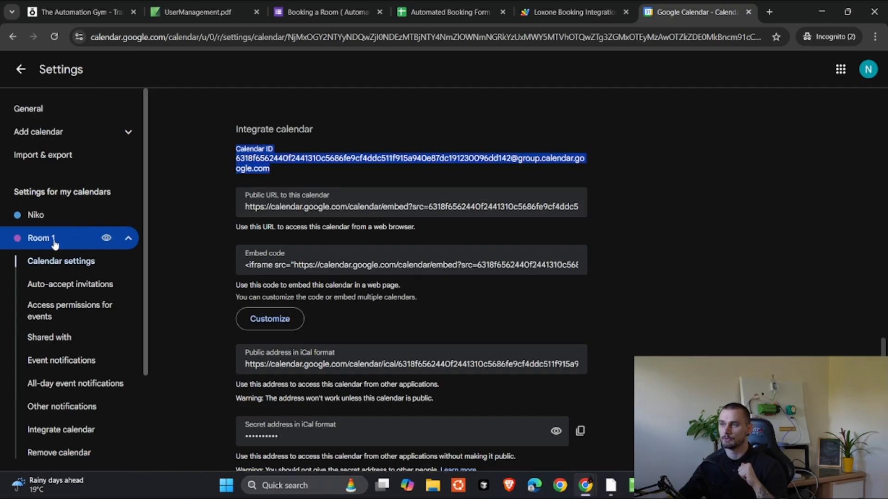
{"action": "scroll", "coordinate": [54, 259], "scroll_direction": "down", "scroll_amount": 3}
Step: Open the Room 2 calendar's settings and select its Calendar ID
{"action": "left_click", "coordinate": [53, 348]}
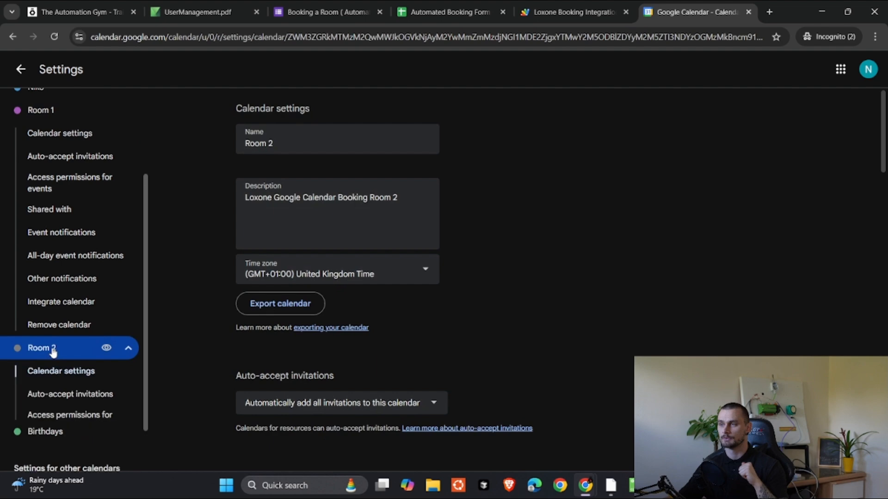
{"action": "scroll", "coordinate": [292, 268], "scroll_direction": "down", "scroll_amount": 15}
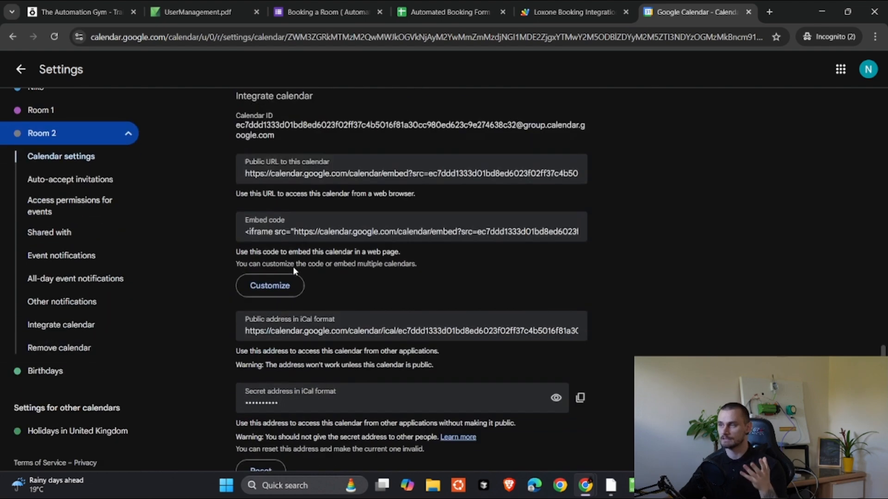
{"action": "scroll", "coordinate": [286, 227], "scroll_direction": "up", "scroll_amount": 3}
{"action": "left_click_drag", "start_coordinate": [286, 226], "coordinate": [218, 209]}
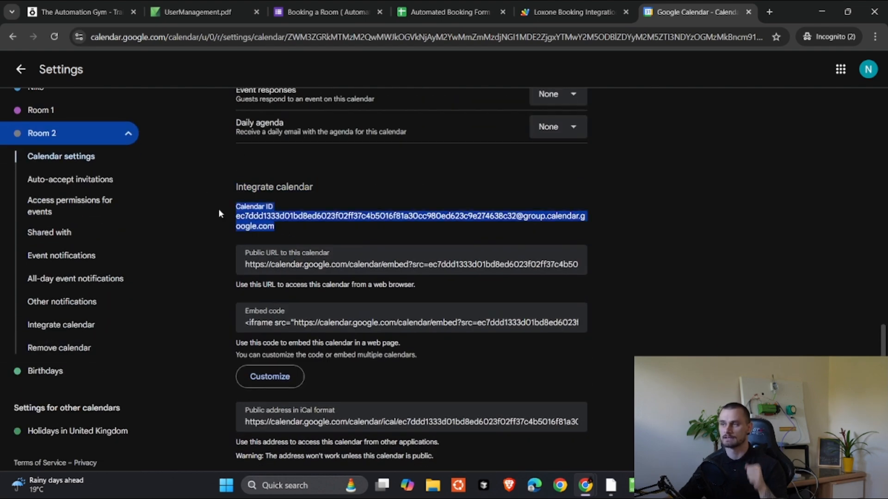
{"action": "left_click", "coordinate": [301, 226]}
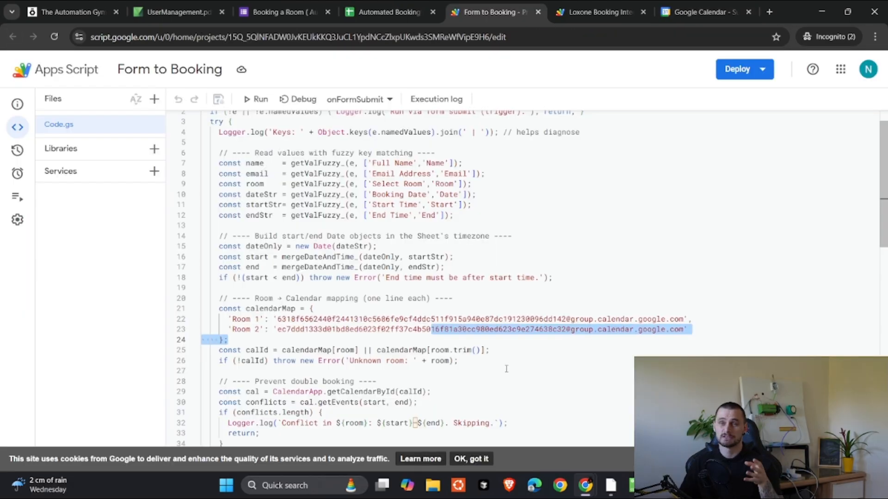
{"action": "left_click", "coordinate": [507, 369]}
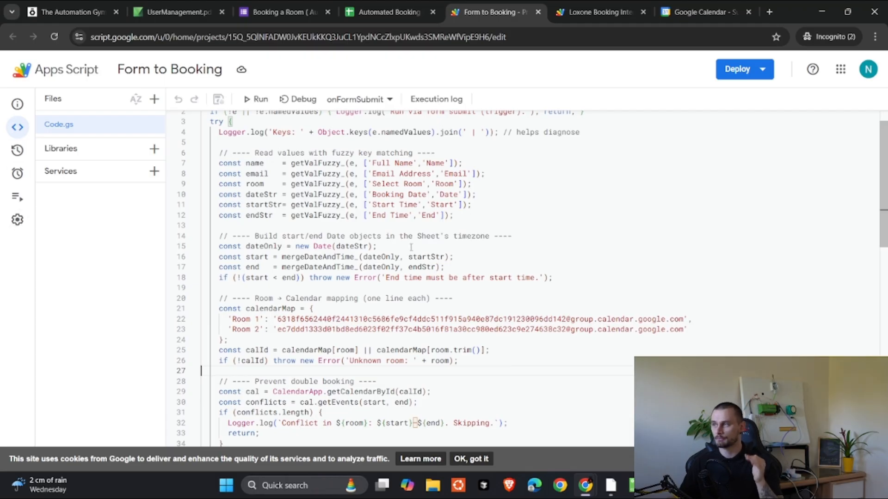
Step: Check the calendarMap in Code.gs, then view Form to Booking's Script ID and Script Properties
{"action": "scroll", "coordinate": [389, 255], "scroll_direction": "up", "scroll_amount": 1}
{"action": "scroll", "coordinate": [387, 260], "scroll_direction": "down", "scroll_amount": 6}
{"action": "scroll", "coordinate": [387, 260], "scroll_direction": "down", "scroll_amount": 6}
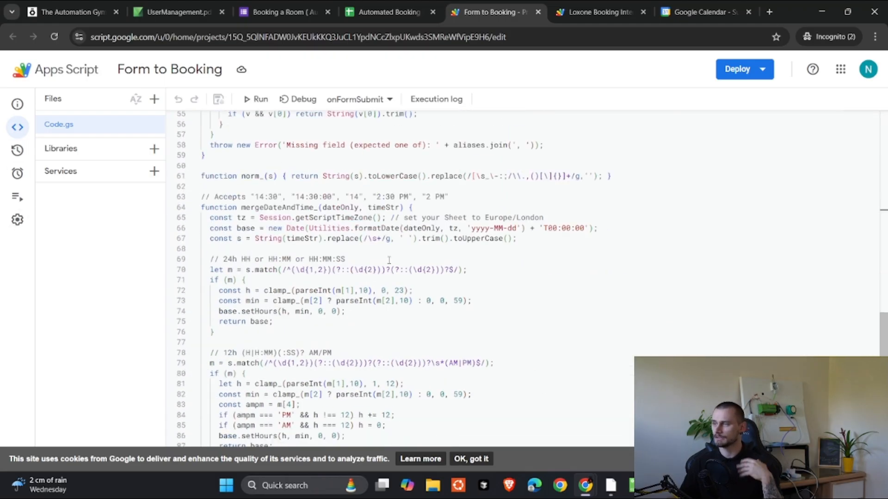
{"action": "mouse_move", "coordinate": [14, 217]}
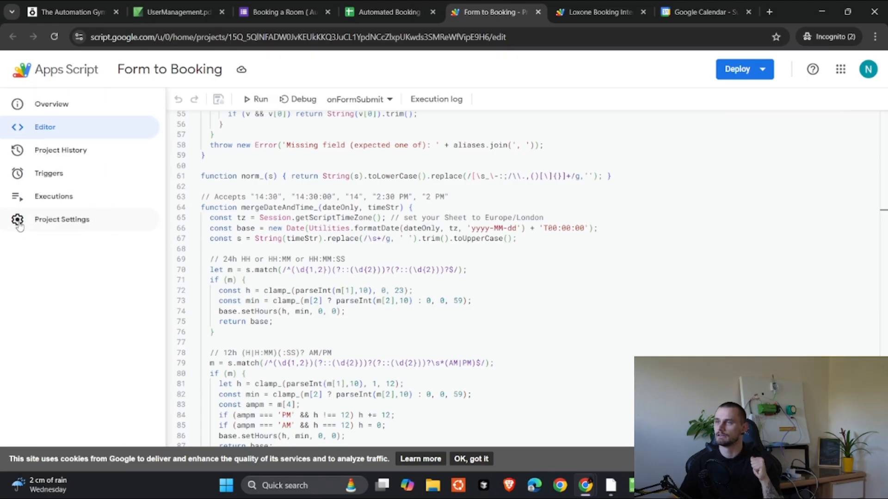
{"action": "left_click", "coordinate": [82, 225]}
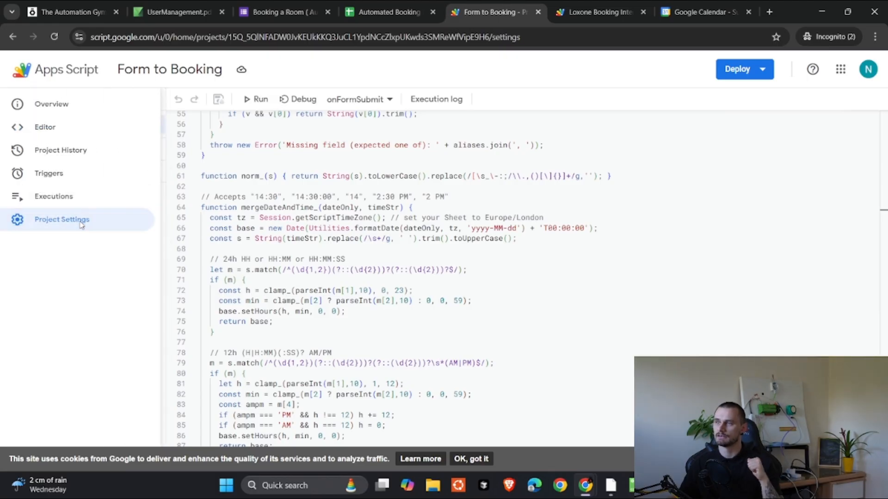
{"action": "scroll", "coordinate": [201, 259], "scroll_direction": "down", "scroll_amount": 4}
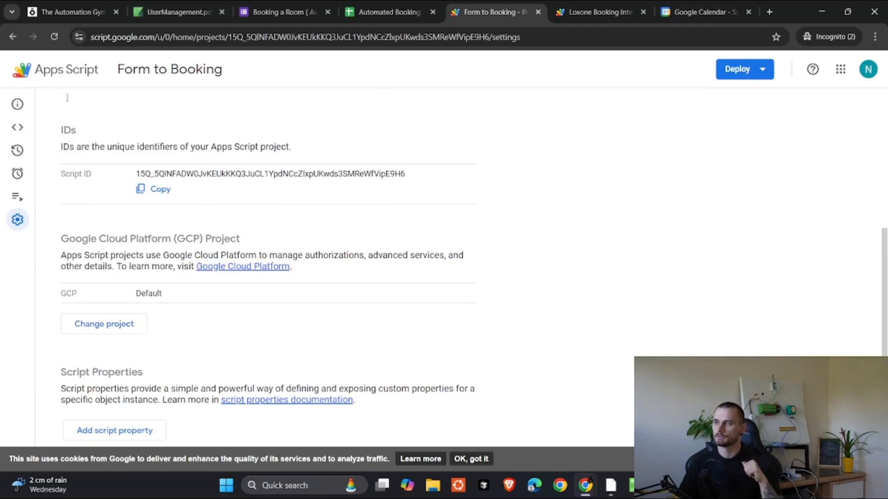
{"action": "mouse_move", "coordinate": [20, 104]}
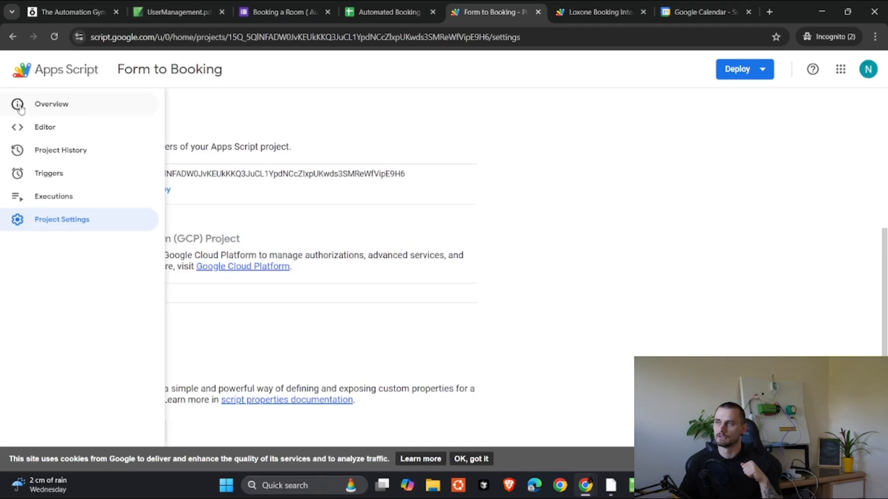
{"action": "left_click", "coordinate": [52, 127]}
Step: Highlight Room 1's calendar ID on line 22, then show the Automated Booking responses sheet
{"action": "scroll", "coordinate": [453, 316], "scroll_direction": "down", "scroll_amount": 1}
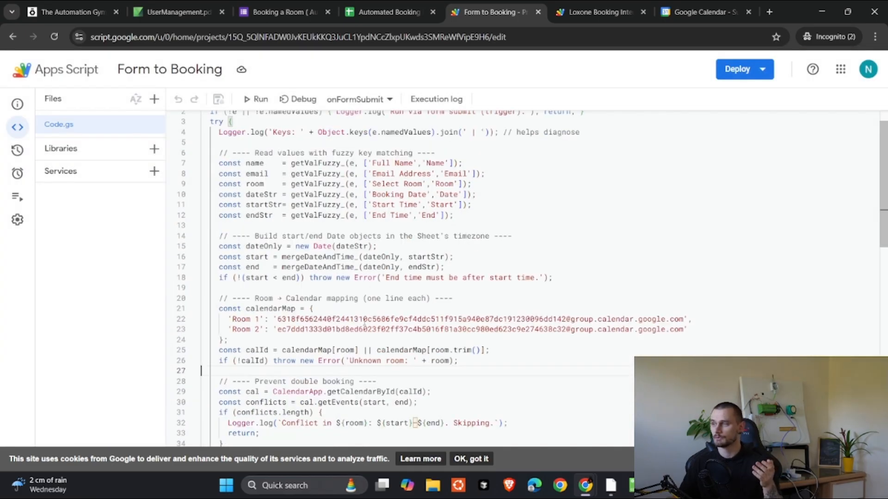
{"action": "left_click_drag", "start_coordinate": [365, 324], "coordinate": [477, 320]}
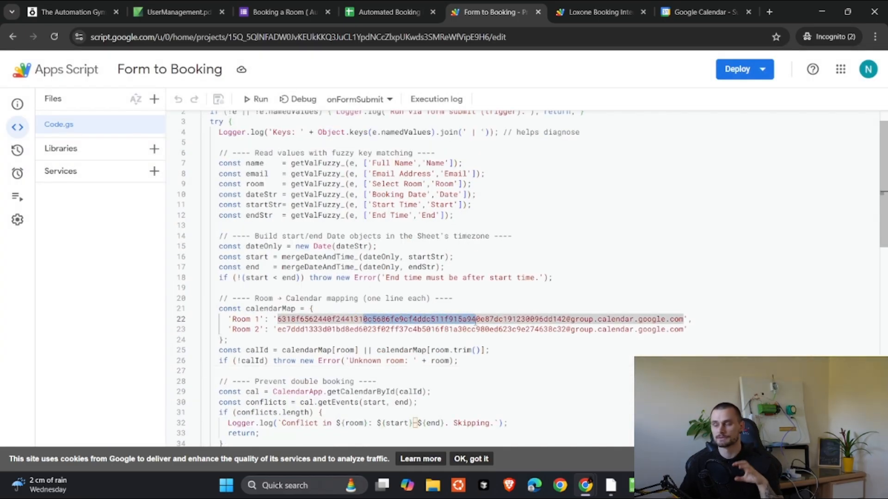
{"action": "scroll", "coordinate": [476, 320], "scroll_direction": "down", "scroll_amount": 3}
{"action": "scroll", "coordinate": [554, 253], "scroll_direction": "up", "scroll_amount": 4}
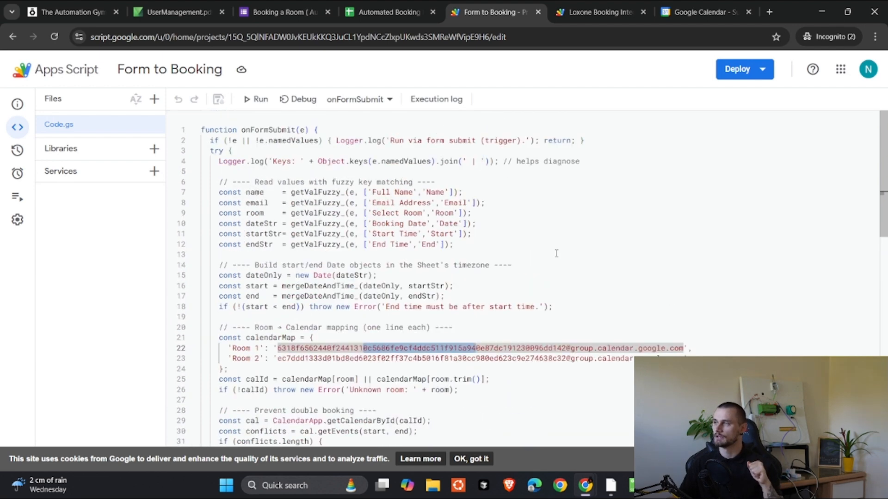
{"action": "left_click", "coordinate": [562, 244]}
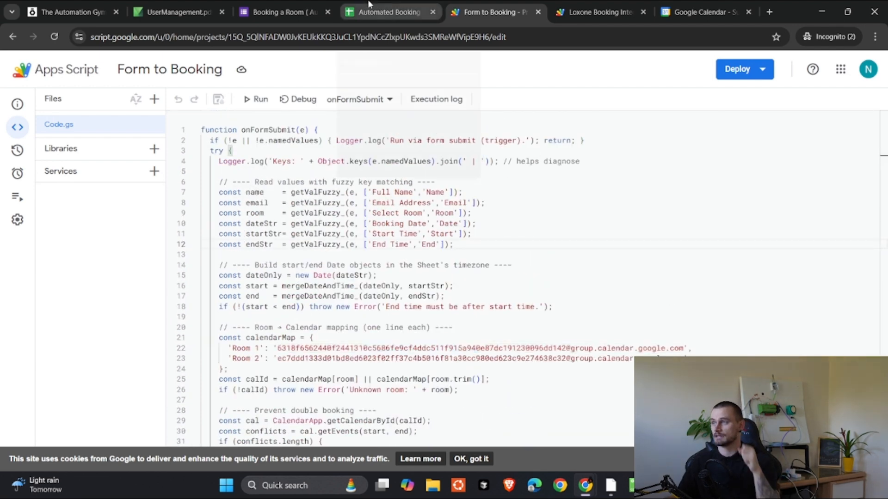
{"action": "left_click", "coordinate": [283, 11]}
{"action": "left_click", "coordinate": [405, 5]}
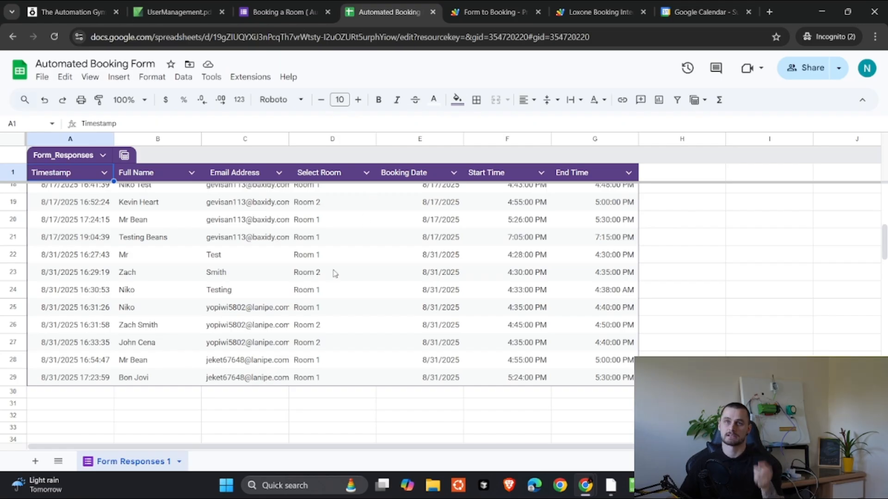
Step: Switch to the Loxone Booking Integration script and review its script-properties header
{"action": "left_click", "coordinate": [616, 7]}
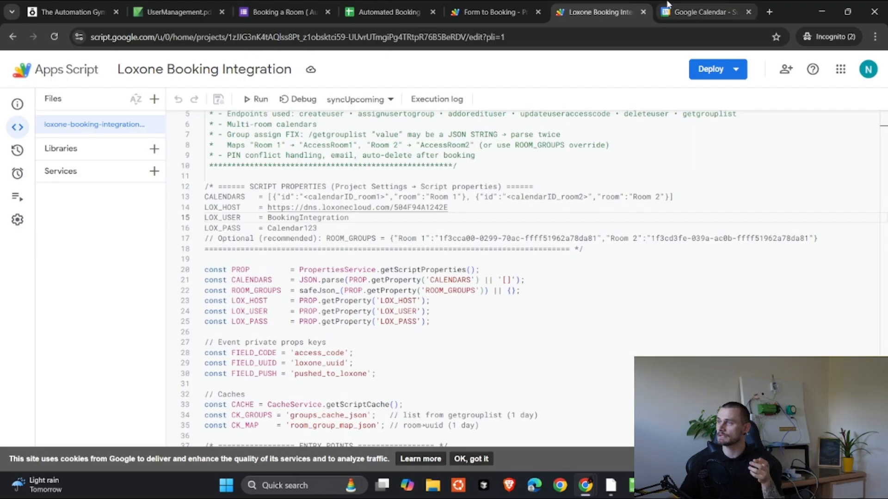
{"action": "left_click", "coordinate": [668, 6]}
{"action": "left_click", "coordinate": [625, 8]}
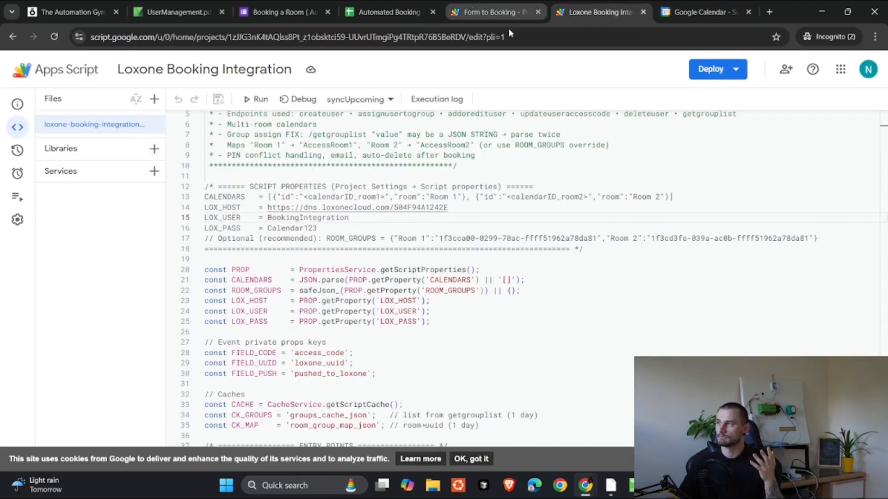
{"action": "scroll", "coordinate": [496, 176], "scroll_direction": "up", "scroll_amount": 2}
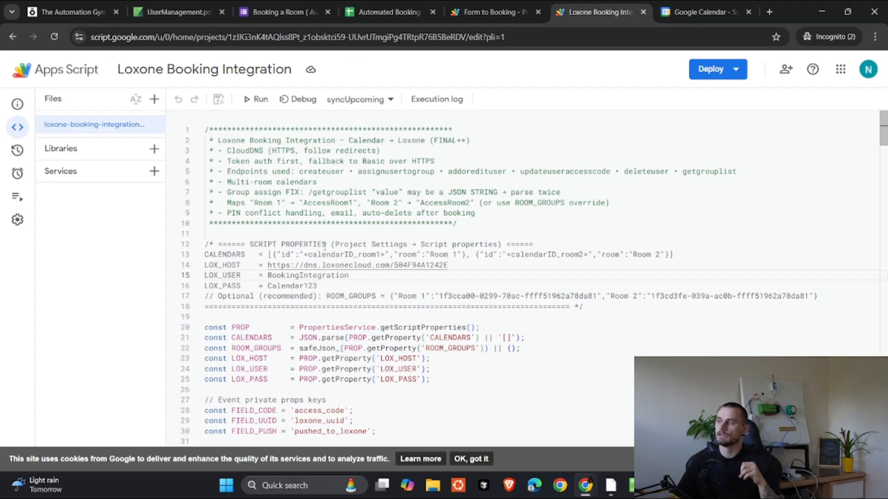
{"action": "scroll", "coordinate": [325, 246], "scroll_direction": "down", "scroll_amount": 1}
{"action": "scroll", "coordinate": [259, 162], "scroll_direction": "up", "scroll_amount": 1}
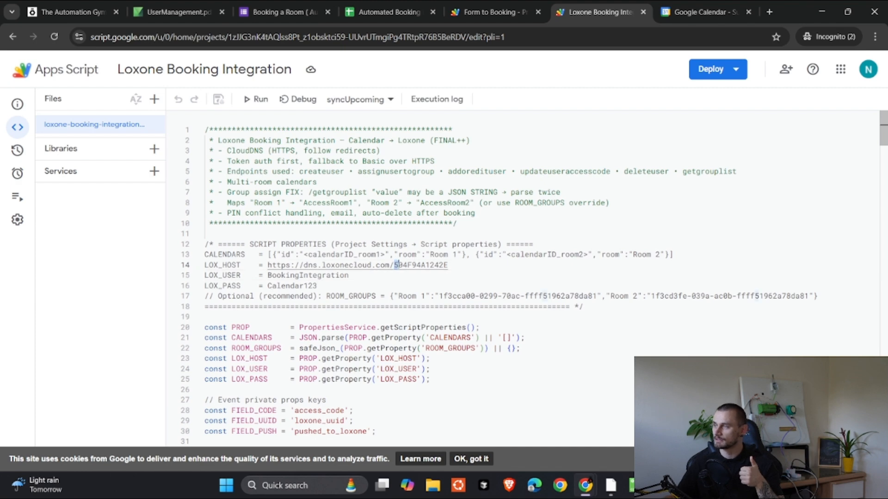
Step: Inspect the LOX_HOST Miniserver address, Loxone credential values and the PROP lookup on line 23
{"action": "left_click_drag", "start_coordinate": [395, 265], "coordinate": [444, 265]}
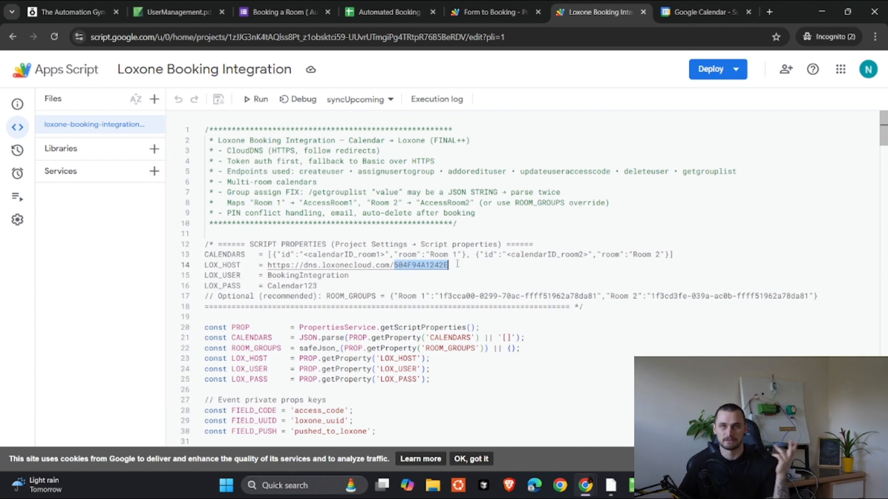
{"action": "left_click", "coordinate": [419, 284]}
{"action": "left_click_drag", "start_coordinate": [277, 278], "coordinate": [319, 287]}
{"action": "left_click", "coordinate": [304, 286]}
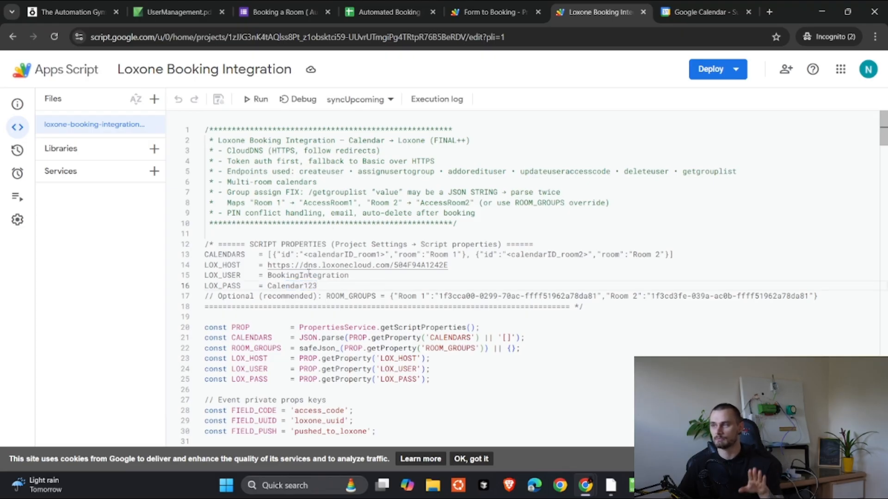
{"action": "scroll", "coordinate": [333, 288], "scroll_direction": "down", "scroll_amount": 1}
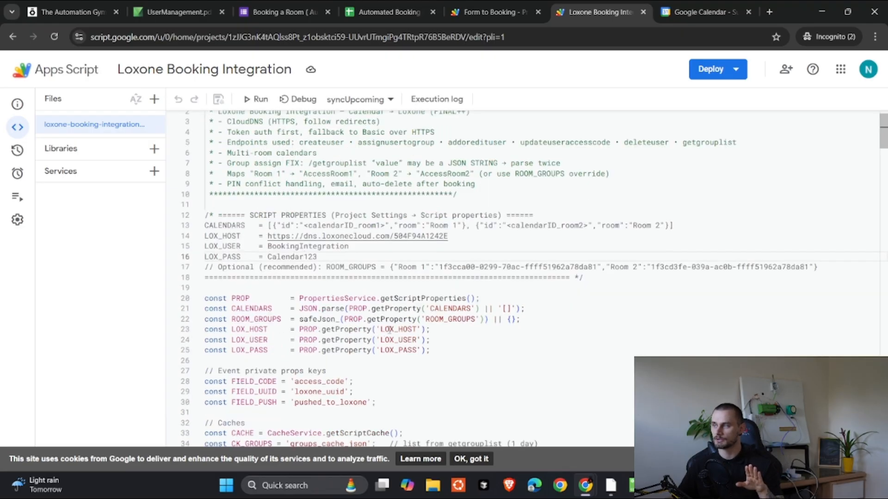
{"action": "left_click_drag", "start_coordinate": [380, 329], "coordinate": [349, 309]}
{"action": "left_click", "coordinate": [483, 301]}
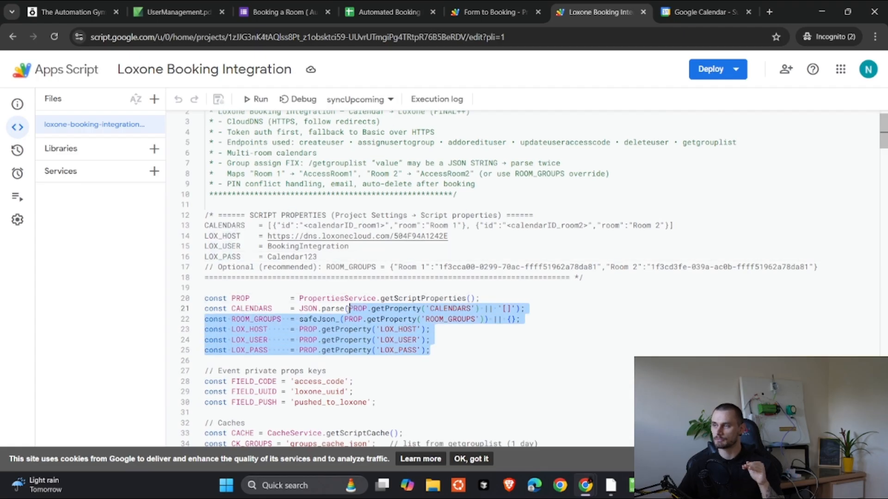
{"action": "left_click", "coordinate": [349, 277]}
{"action": "left_click", "coordinate": [19, 221]}
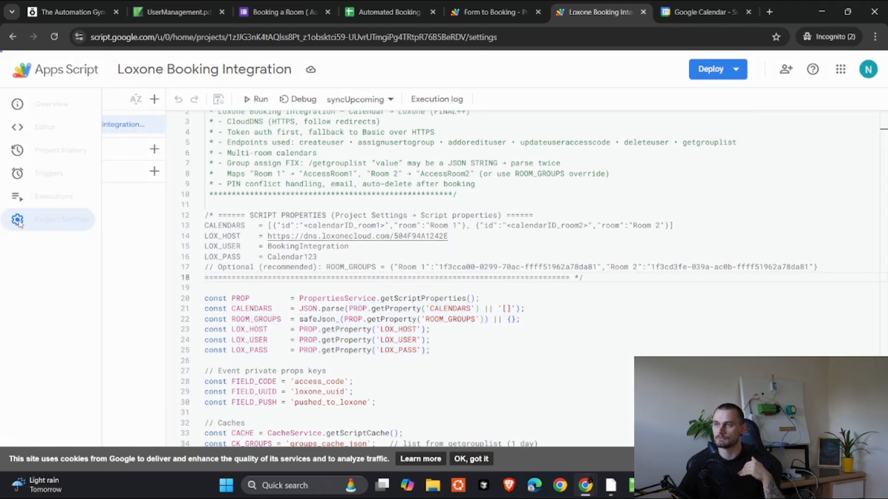
Step: Return from the project overview to the Loxone Booking Integration code and scroll through it
{"action": "scroll", "coordinate": [209, 300], "scroll_direction": "down", "scroll_amount": 7}
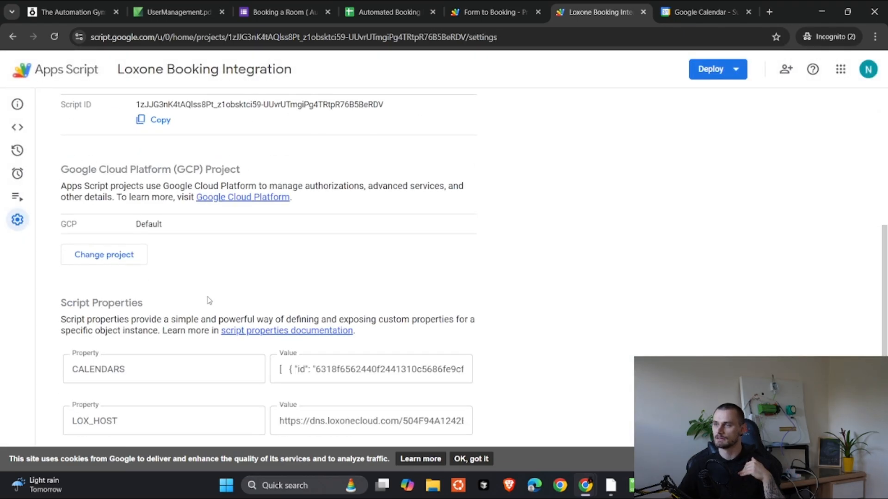
{"action": "scroll", "coordinate": [209, 300], "scroll_direction": "down", "scroll_amount": 3}
{"action": "scroll", "coordinate": [204, 371], "scroll_direction": "down", "scroll_amount": 1}
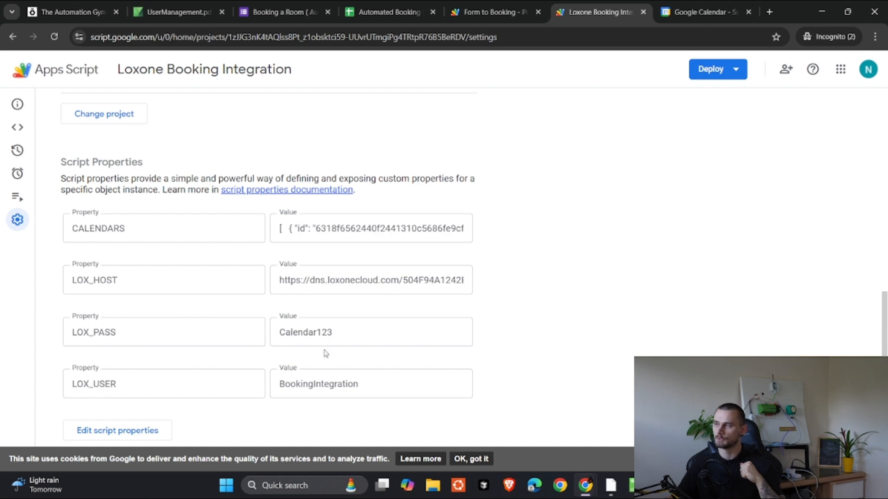
{"action": "left_click", "coordinate": [18, 103]}
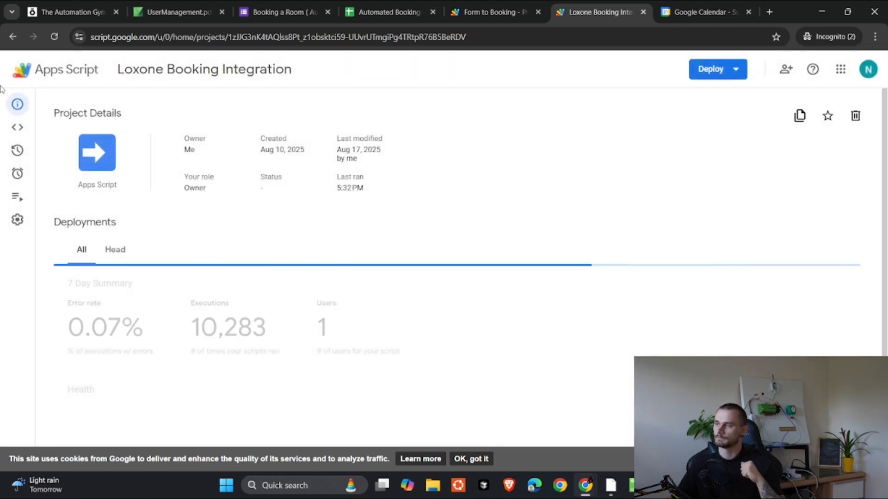
{"action": "left_click", "coordinate": [18, 127]}
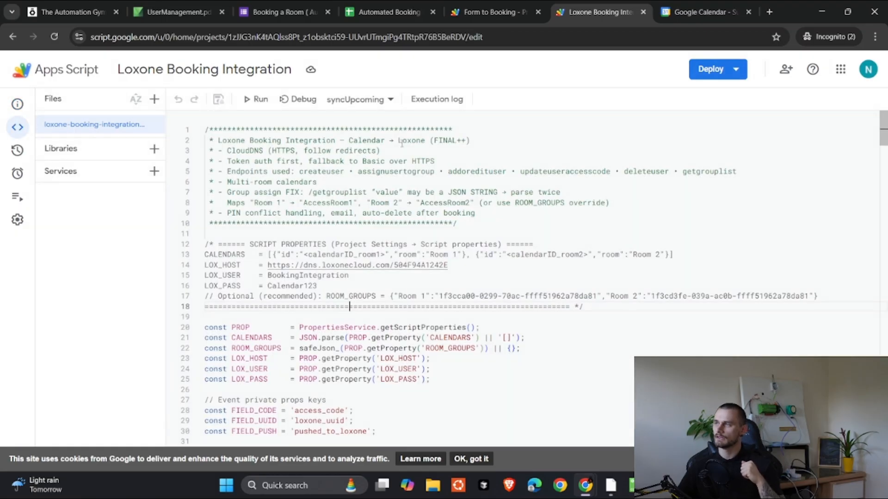
{"action": "scroll", "coordinate": [402, 144], "scroll_direction": "down", "scroll_amount": 9}
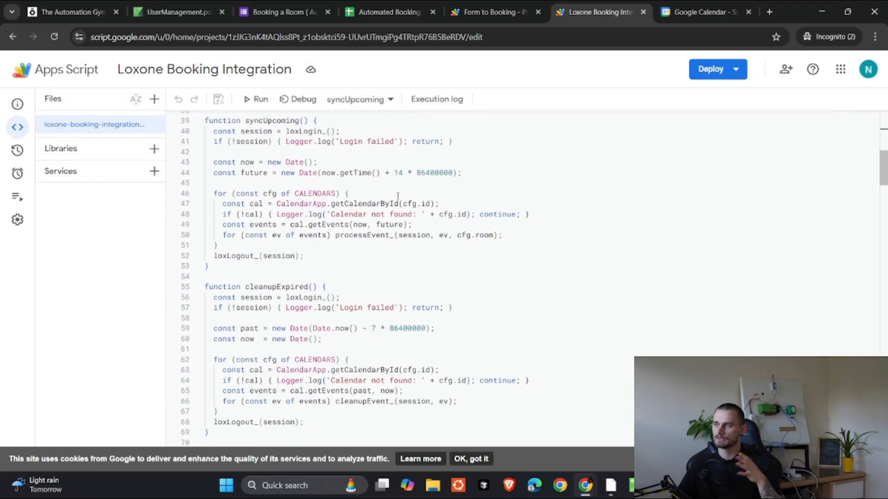
{"action": "scroll", "coordinate": [398, 196], "scroll_direction": "down", "scroll_amount": 2}
{"action": "scroll", "coordinate": [402, 203], "scroll_direction": "up", "scroll_amount": 12}
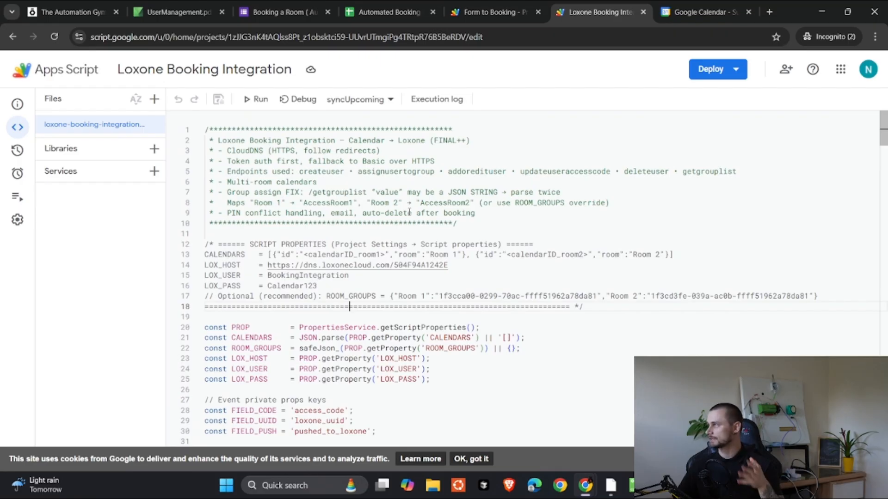
Step: Switch to the UserManagement.pdf tab and scroll through it
{"action": "left_click", "coordinate": [178, 11]}
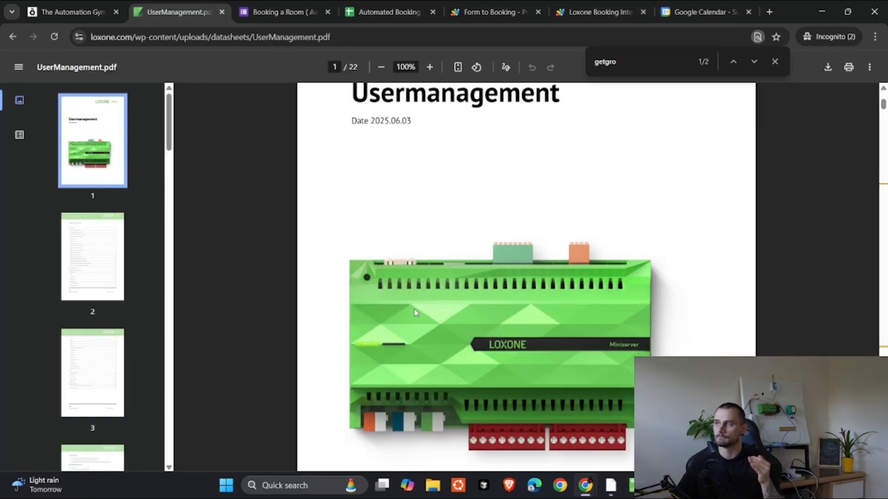
{"action": "scroll", "coordinate": [413, 309], "scroll_direction": "down", "scroll_amount": 7}
{"action": "scroll", "coordinate": [411, 310], "scroll_direction": "up", "scroll_amount": 6}
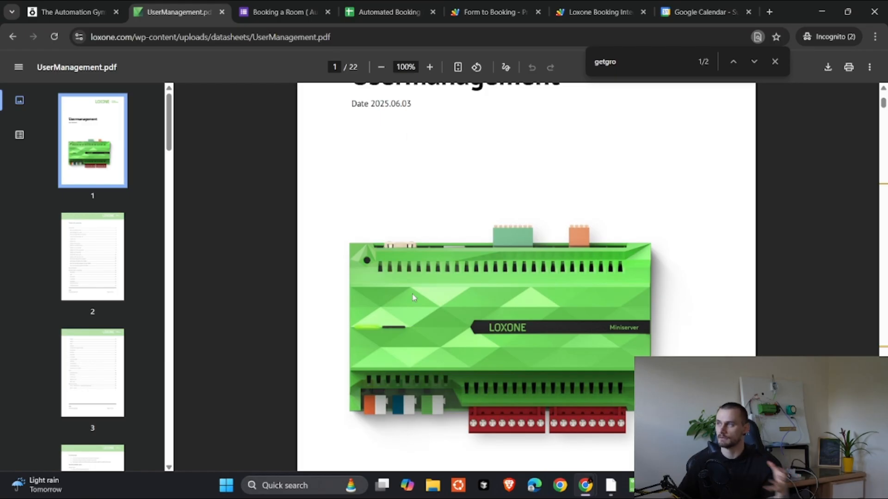
{"action": "scroll", "coordinate": [351, 88], "scroll_direction": "down", "scroll_amount": 3}
{"action": "scroll", "coordinate": [351, 88], "scroll_direction": "up", "scroll_amount": 5}
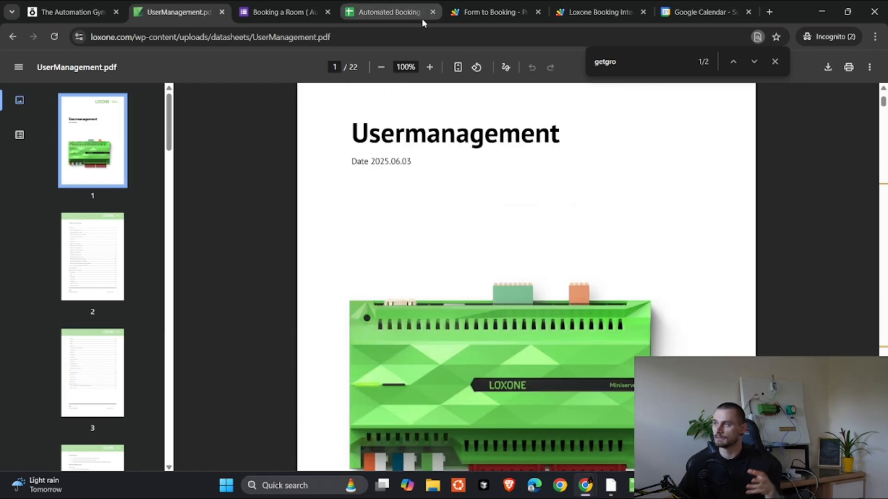
Step: Search the web for 'loxone api' and open the Loxone API documentation page
{"action": "left_click", "coordinate": [421, 33]}
{"action": "type", "text": "loxone api"}
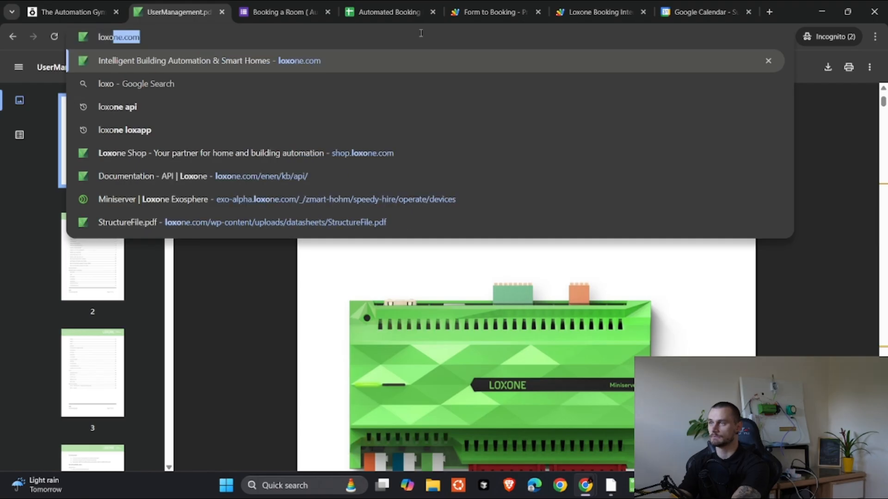
{"action": "key", "text": "Return"}
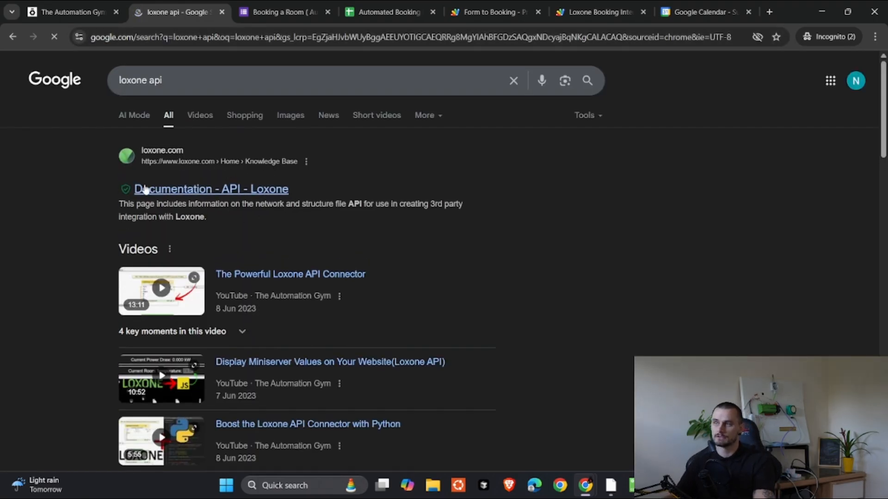
{"action": "left_click", "coordinate": [206, 190]}
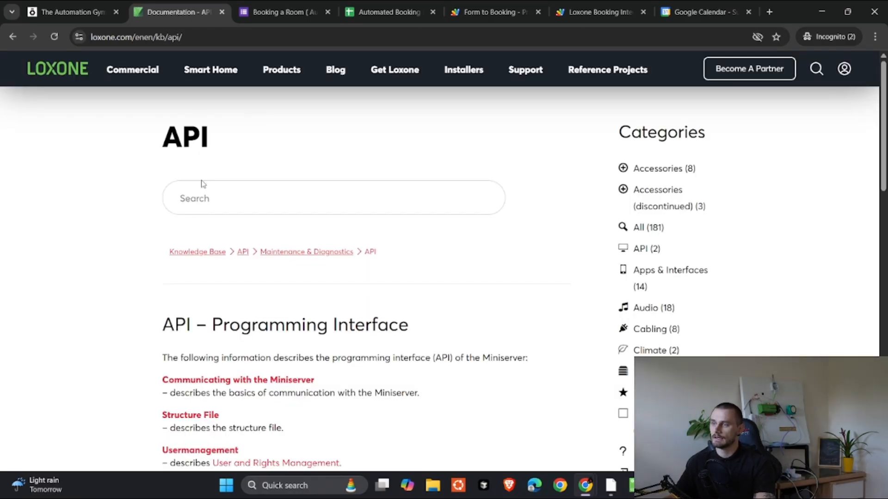
{"action": "scroll", "coordinate": [202, 184], "scroll_direction": "down", "scroll_amount": 3}
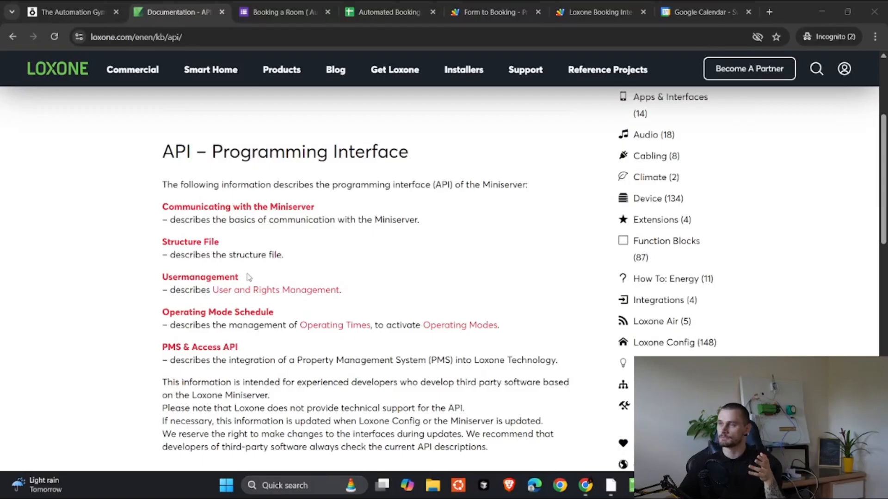
Step: Open the Usermanagement document and locate the /jdev/sps/ command prefix on page 4
{"action": "left_click", "coordinate": [201, 277]}
{"action": "scroll", "coordinate": [197, 278], "scroll_direction": "down", "scroll_amount": 15}
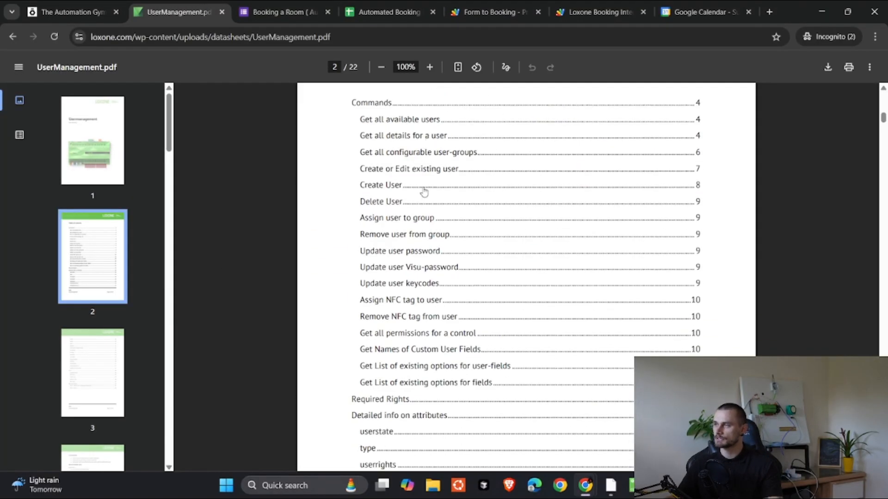
{"action": "scroll", "coordinate": [428, 295], "scroll_direction": "down", "scroll_amount": 15}
{"action": "scroll", "coordinate": [433, 294], "scroll_direction": "down", "scroll_amount": 10}
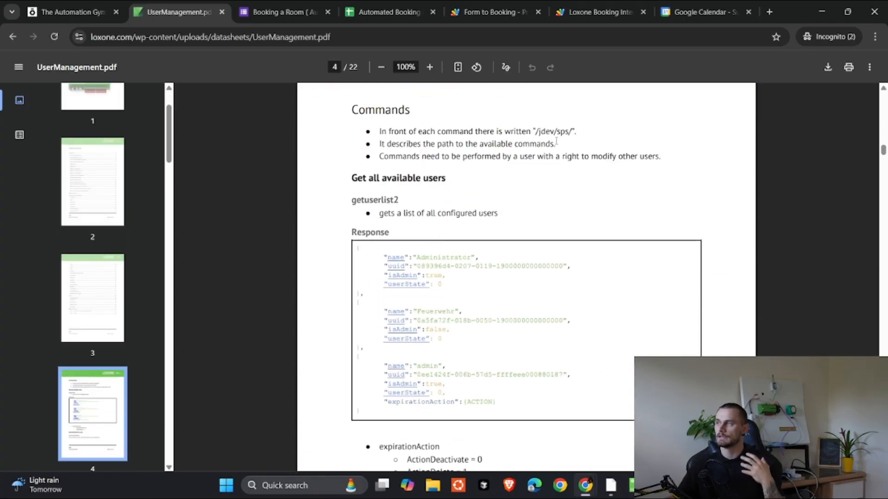
{"action": "left_click_drag", "start_coordinate": [537, 131], "coordinate": [573, 132]}
{"action": "left_click", "coordinate": [534, 183]}
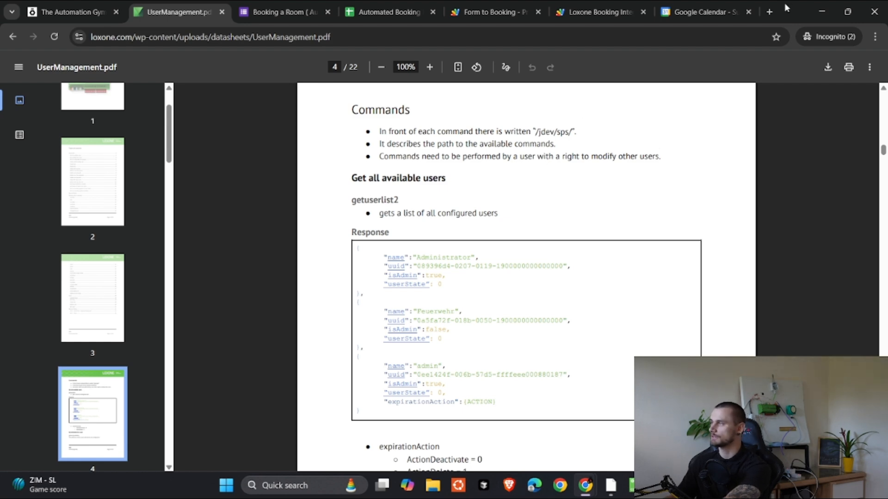
Step: Select Test Miniserver in Loxone Config and open its Web Interface via the remote address
{"action": "mouse_move", "coordinate": [632, 485]}
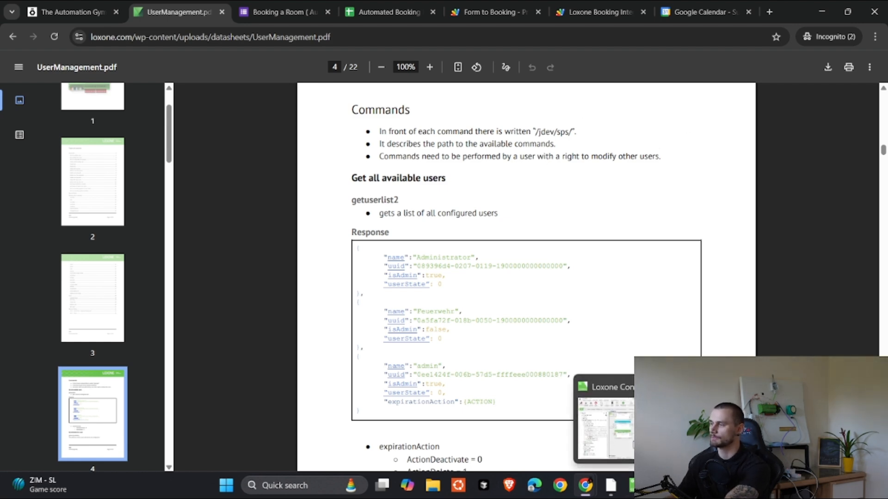
{"action": "left_click", "coordinate": [641, 430]}
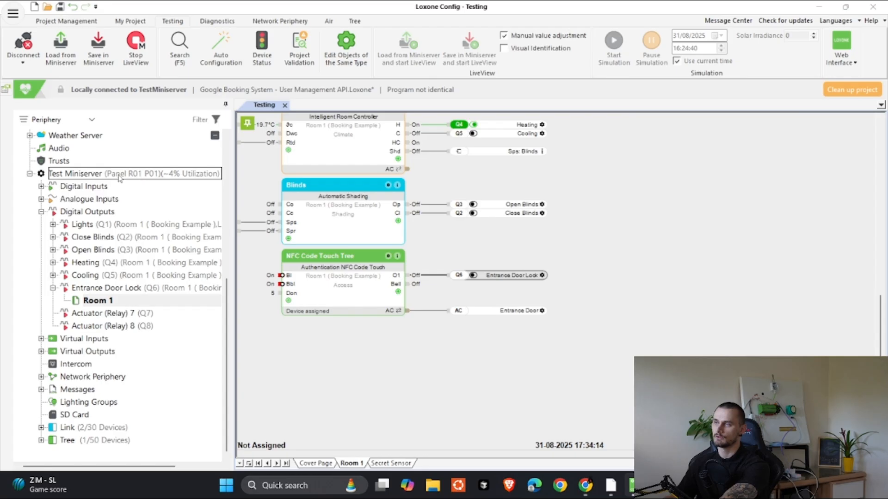
{"action": "left_click", "coordinate": [91, 175]}
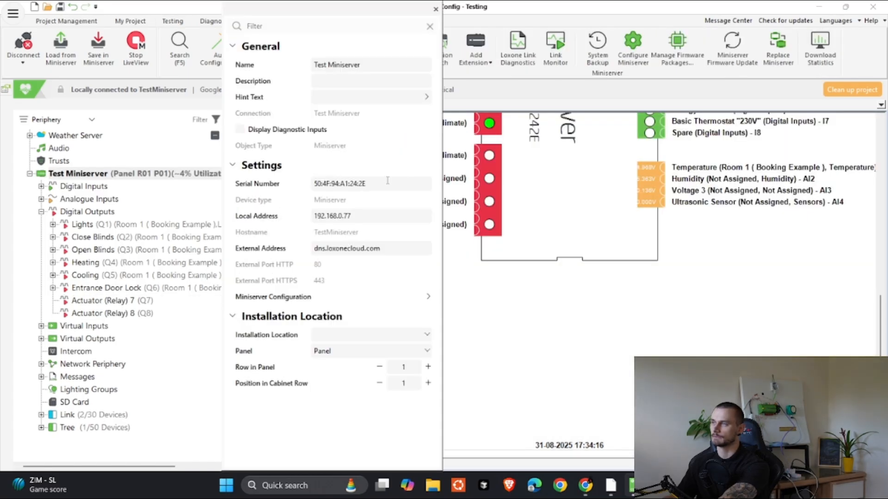
{"action": "left_click_drag", "start_coordinate": [430, 184], "coordinate": [254, 187]}
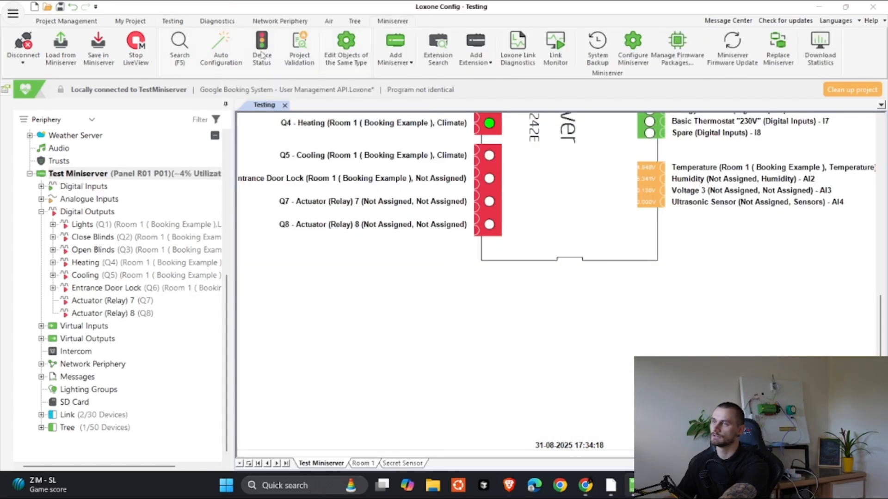
{"action": "left_click", "coordinate": [167, 22]}
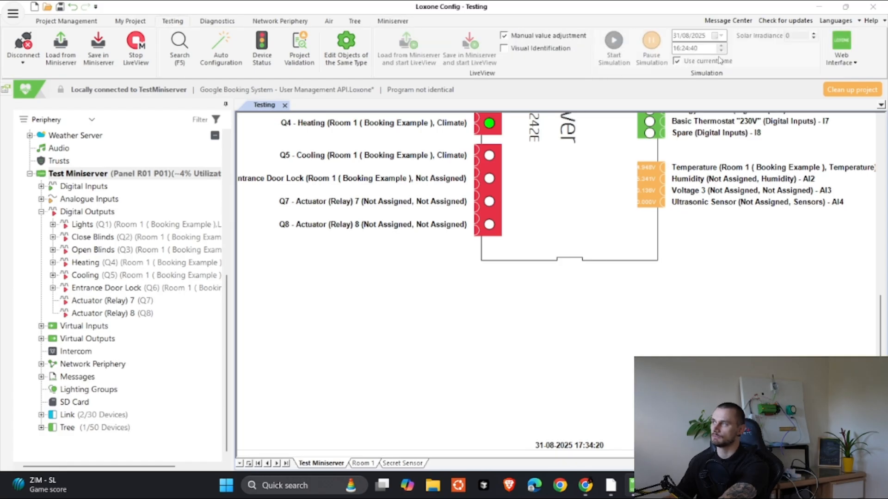
{"action": "left_click", "coordinate": [842, 60]}
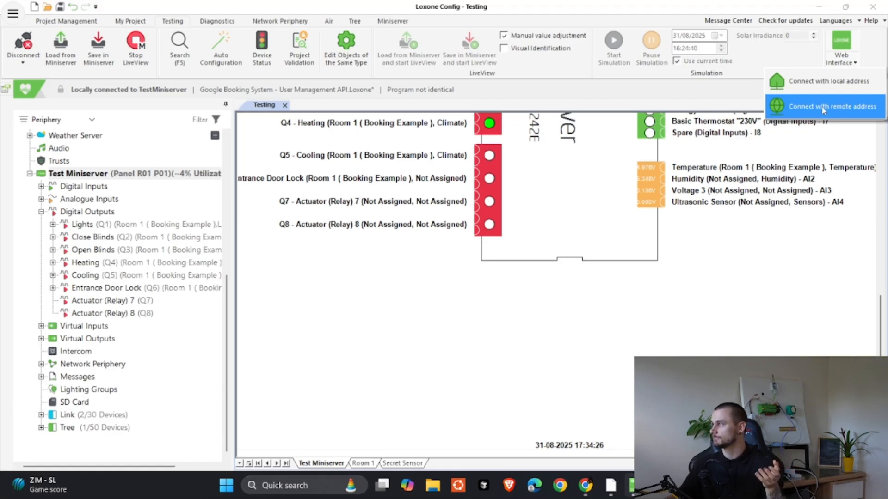
{"action": "left_click", "coordinate": [822, 109]}
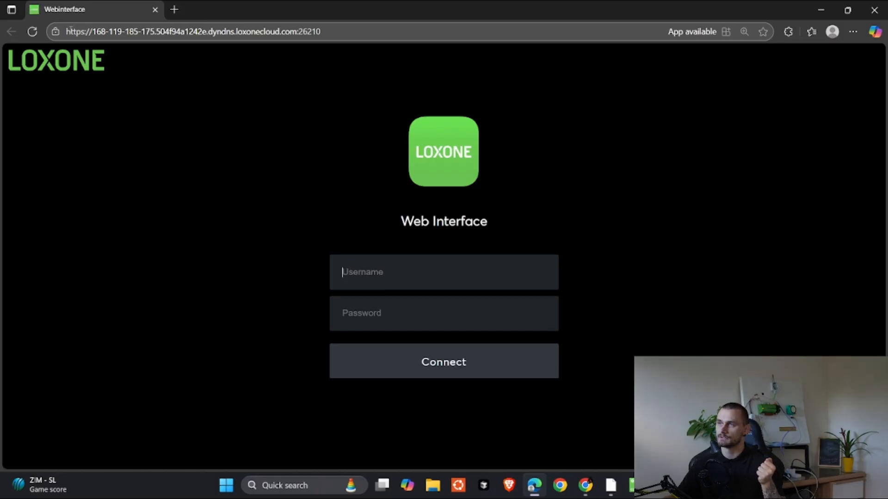
Step: Append /jdev/sps/ to the Miniserver's remote web address after port 26210
{"action": "left_click_drag", "start_coordinate": [69, 29], "coordinate": [316, 32]}
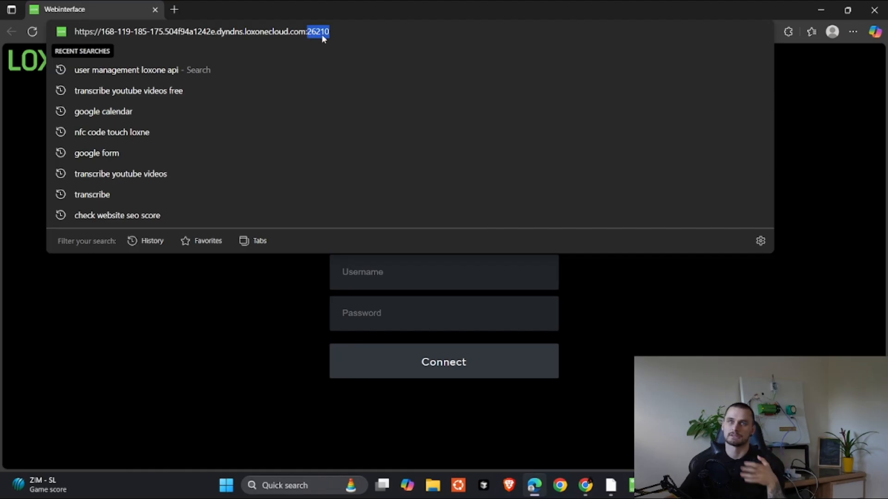
{"action": "left_click", "coordinate": [335, 31]}
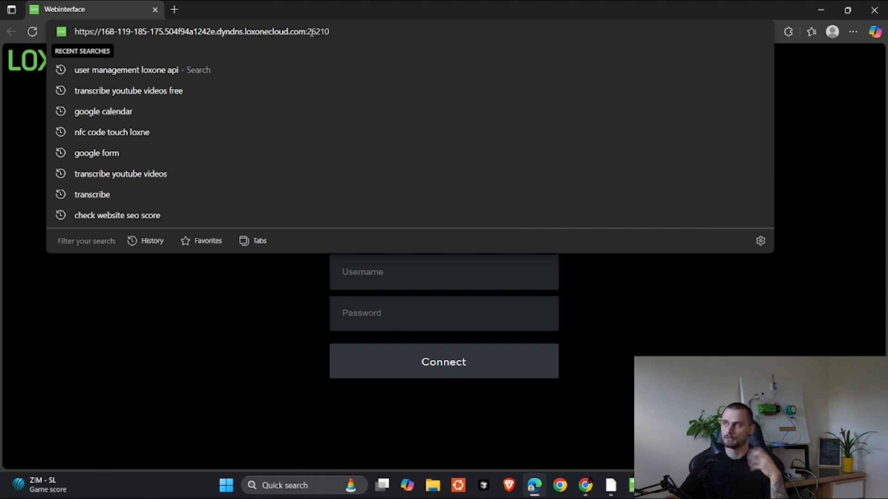
{"action": "left_click_drag", "start_coordinate": [307, 31], "coordinate": [333, 30]}
{"action": "left_click", "coordinate": [343, 31]}
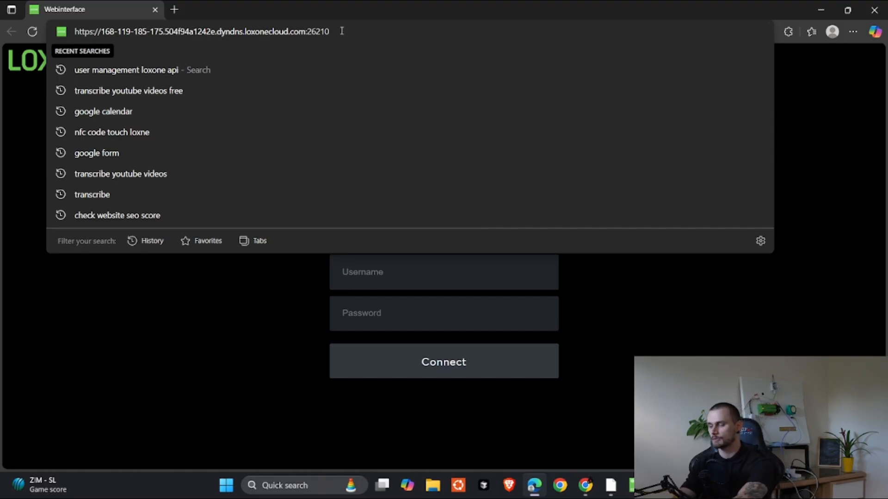
{"action": "type", "text": "/jdev"}
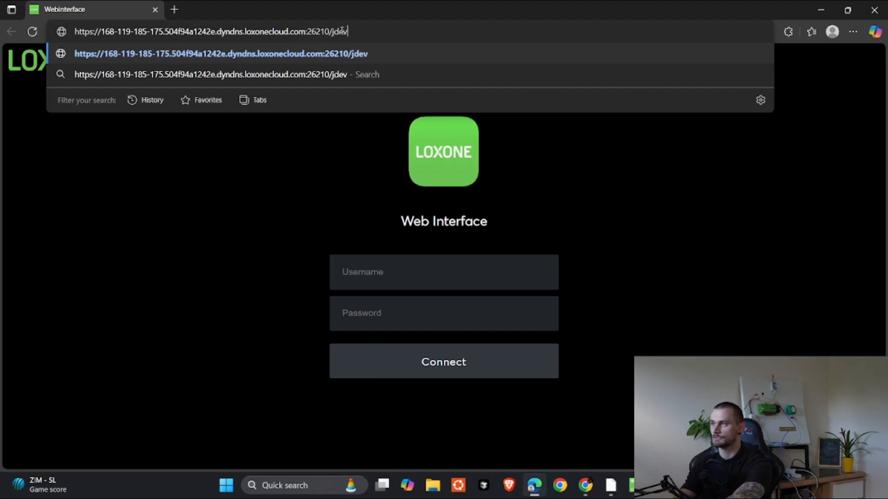
{"action": "type", "text": "/"}
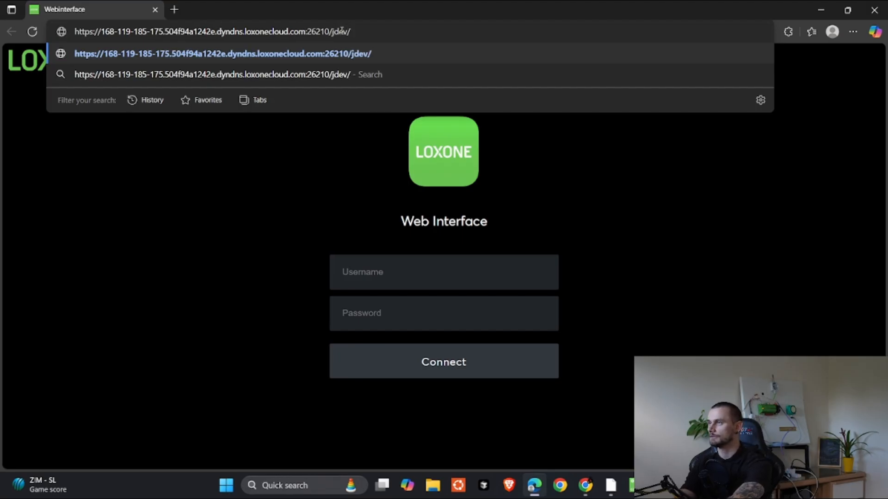
{"action": "type", "text": "sps/getuserlistr"}
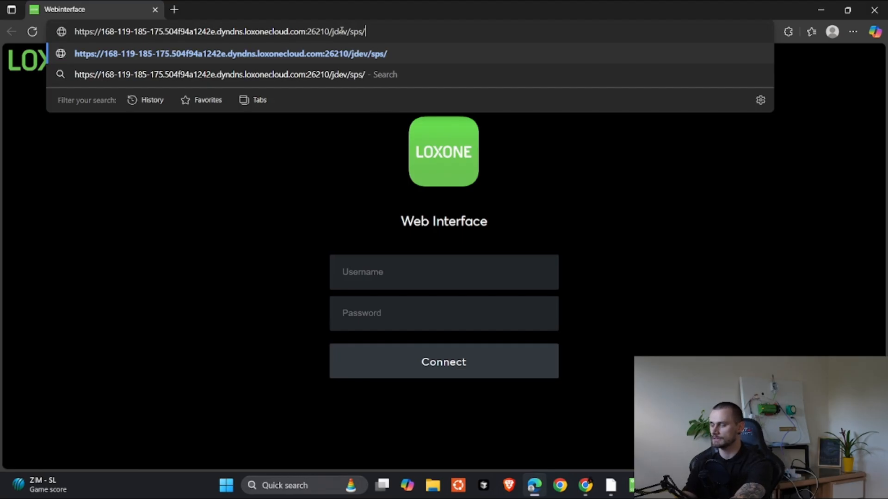
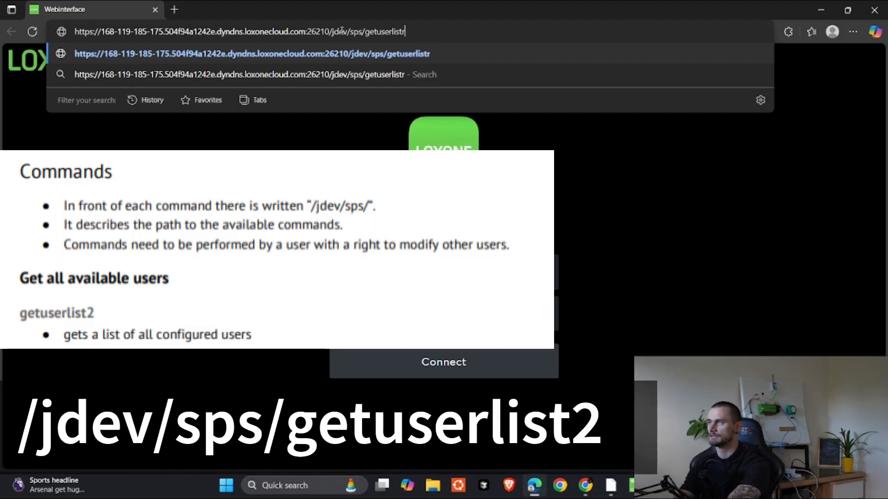
Step: Load the Miniserver's /jdev/sps/getuserlist2 address to request its user list
{"action": "key", "text": "Return"}
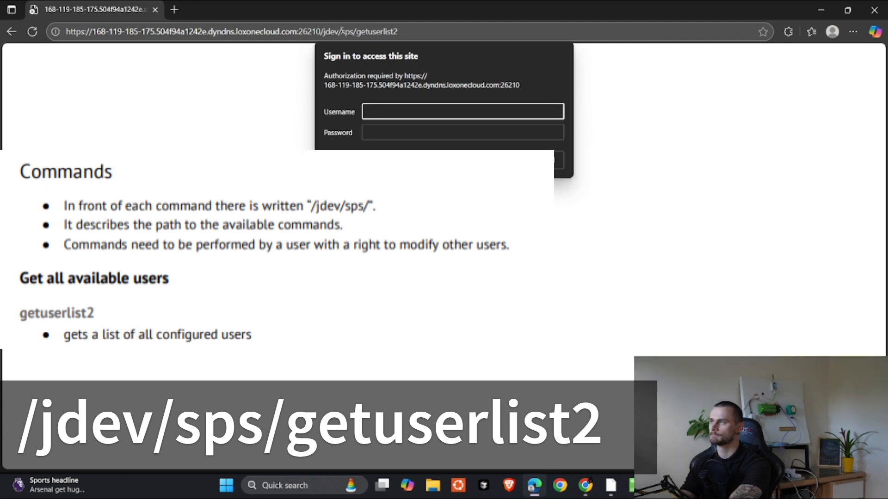
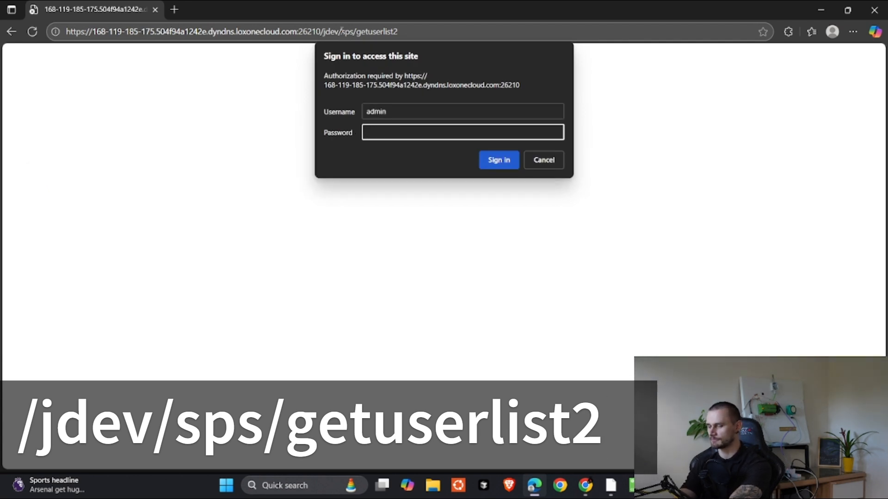
Step: Enter the admin password and submit the sign-in to load the getuserlist2 response
{"action": "type", "text": "•••••••"}
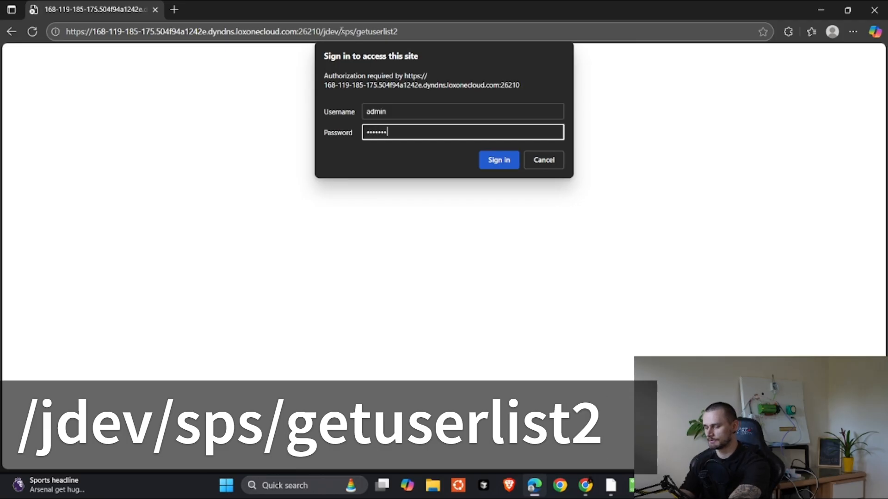
{"action": "key", "text": "Return"}
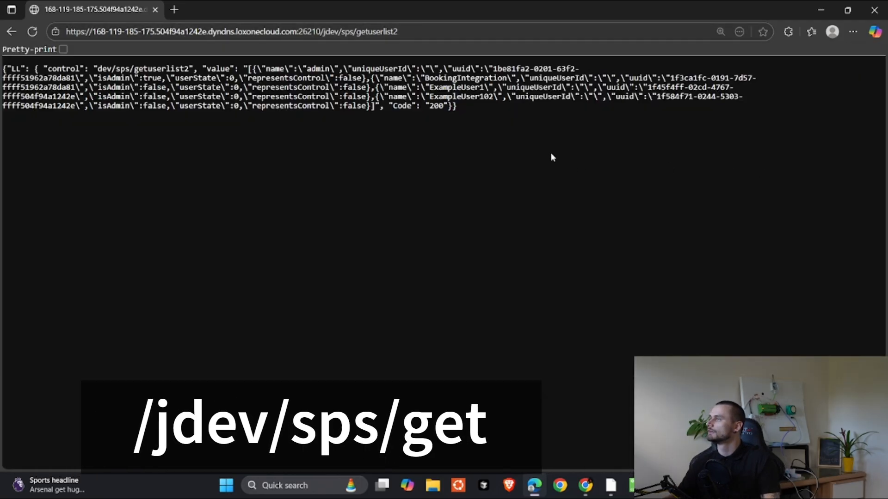
Step: Pretty-print the JSON and highlight the BookingIntegration and ExampleUser1 user names
{"action": "left_click", "coordinate": [64, 50]}
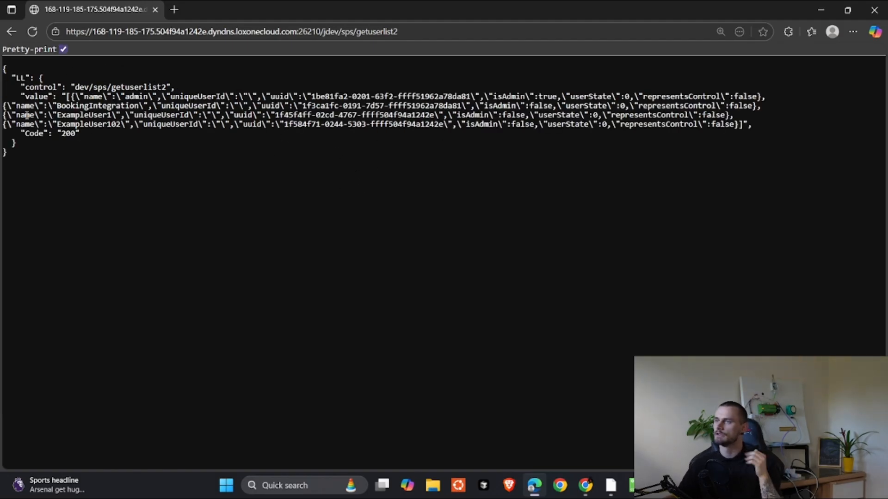
{"action": "left_click_drag", "start_coordinate": [56, 106], "coordinate": [139, 106]}
{"action": "left_click_drag", "start_coordinate": [57, 115], "coordinate": [109, 115]}
{"action": "left_click", "coordinate": [68, 125]}
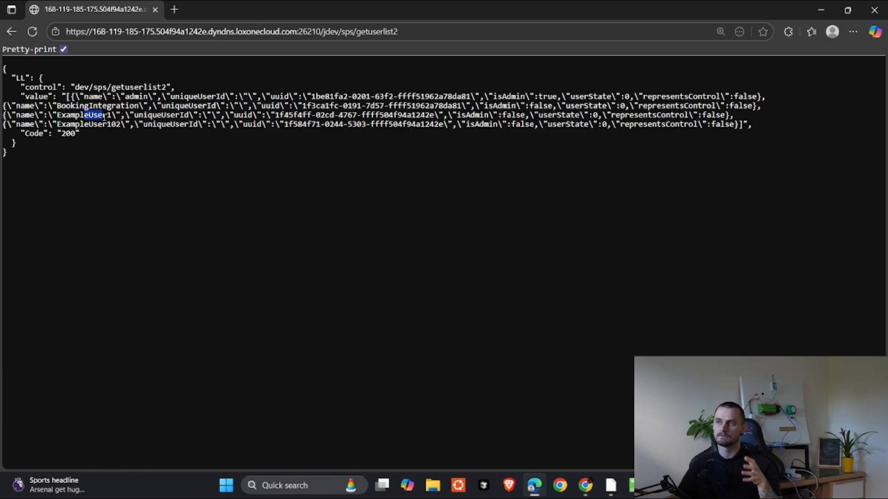
Step: Highlight ExampleUser1's uuid in the user list response
{"action": "left_click", "coordinate": [283, 114]}
{"action": "left_click_drag", "start_coordinate": [277, 114], "coordinate": [436, 116]}
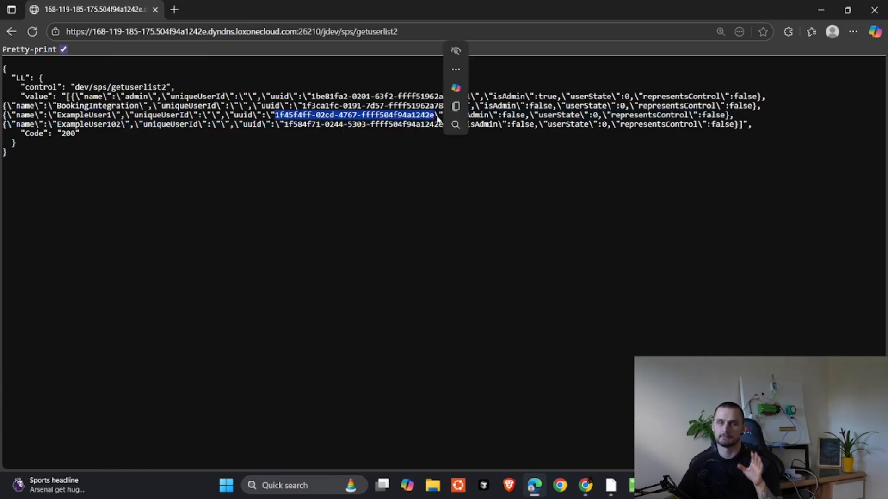
{"action": "left_click", "coordinate": [390, 150]}
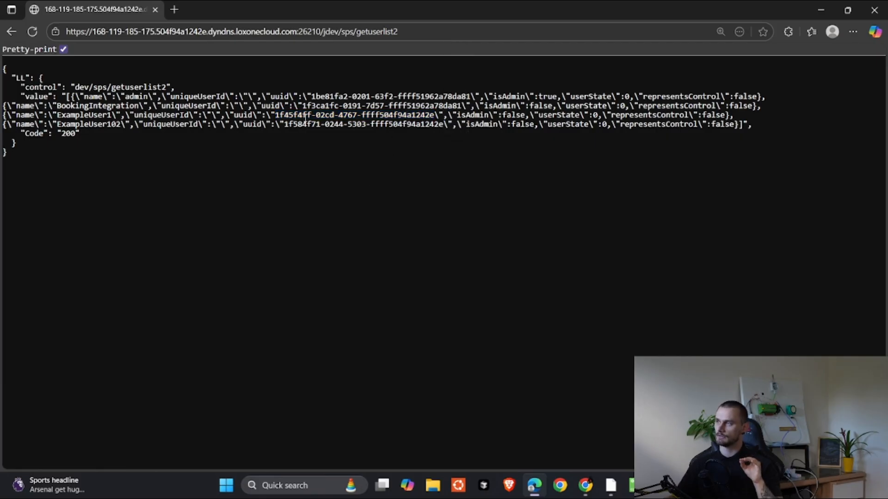
{"action": "left_click_drag", "start_coordinate": [276, 114], "coordinate": [436, 116]}
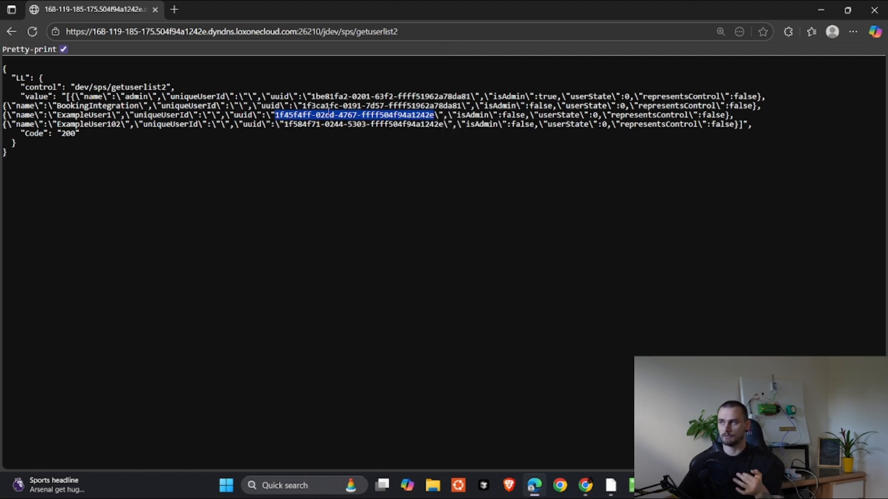
{"action": "left_click", "coordinate": [357, 31]}
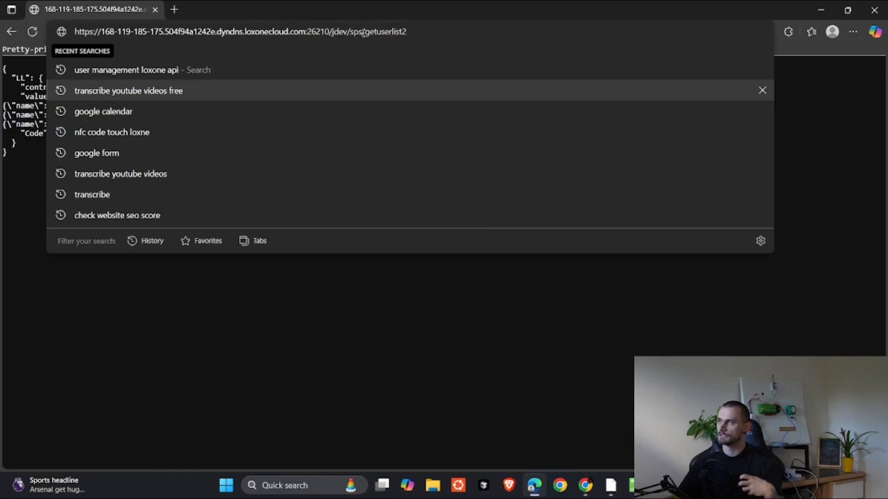
Step: Replace getuserlist2 with createuser/Test123 and check the returned code 200 and uuid
{"action": "left_click_drag", "start_coordinate": [368, 33], "coordinate": [466, 34]}
{"action": "type", "text": "c"}
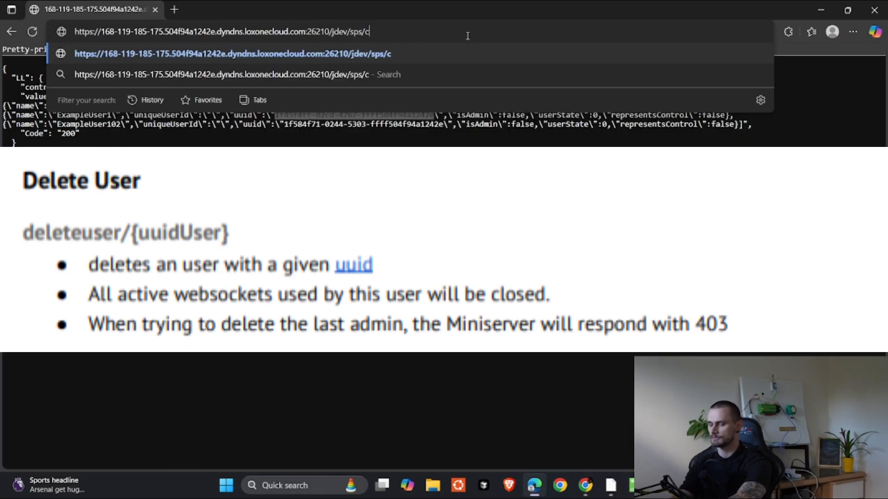
{"action": "type", "text": "reateuser/"}
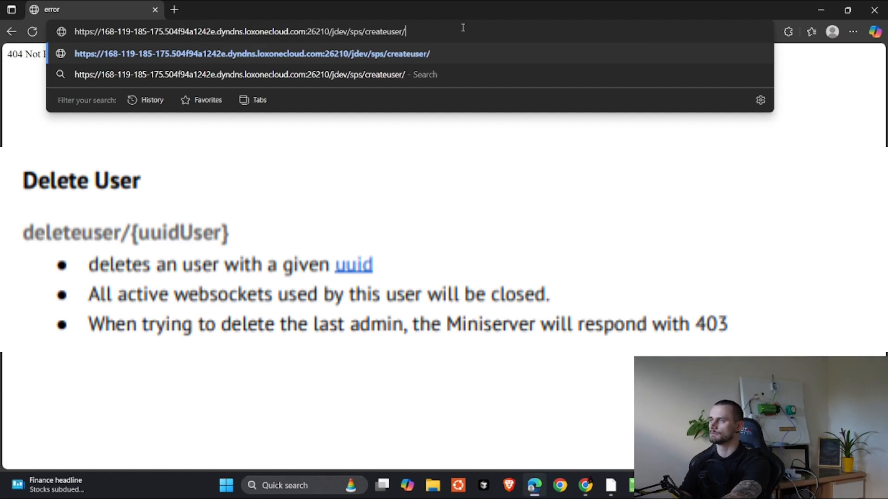
{"action": "type", "text": "Test123"}
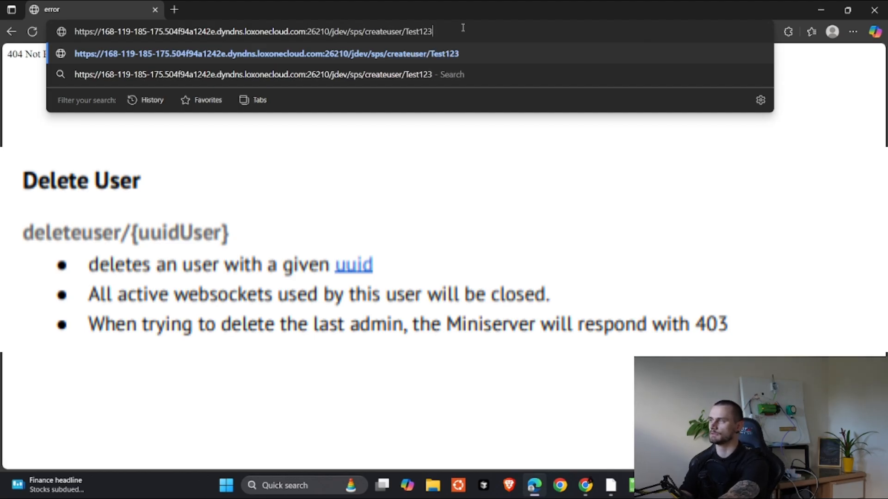
{"action": "key", "text": "Return"}
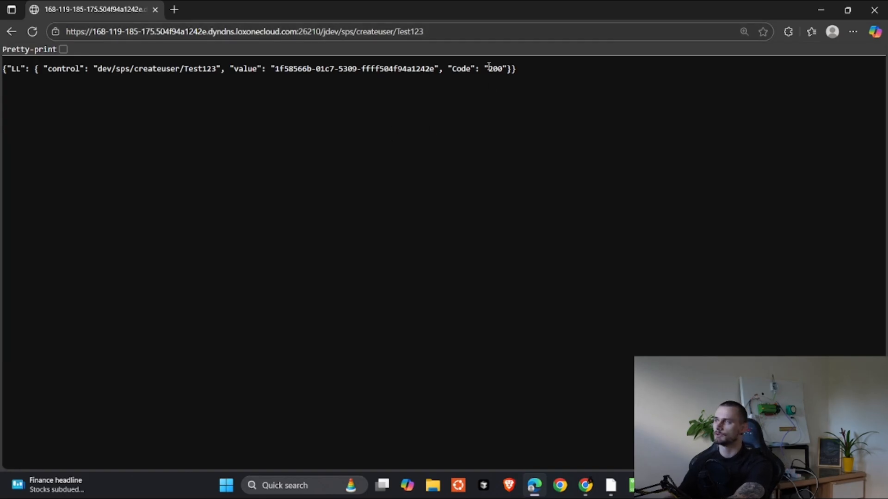
{"action": "left_click_drag", "start_coordinate": [489, 68], "coordinate": [509, 69]}
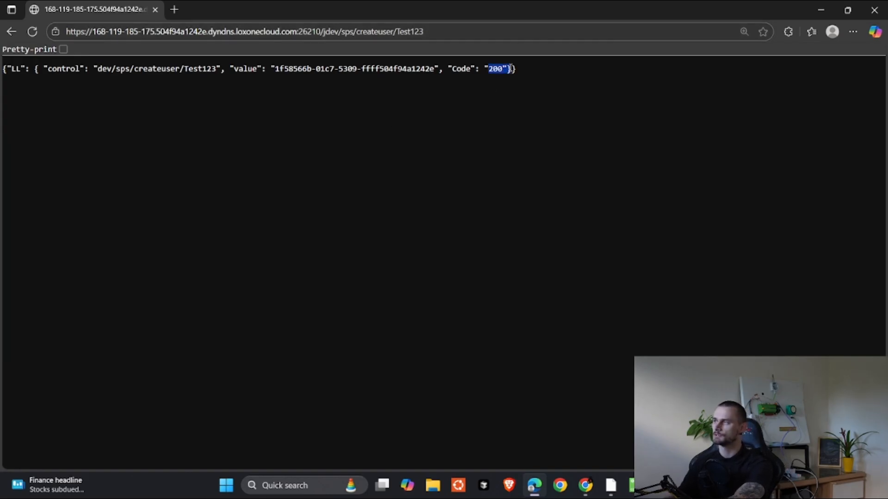
{"action": "left_click", "coordinate": [327, 70]}
{"action": "left_click_drag", "start_coordinate": [278, 69], "coordinate": [435, 69]}
Step: Review the Test123 name at the end of the createuser request address
{"action": "left_click", "coordinate": [432, 32]}
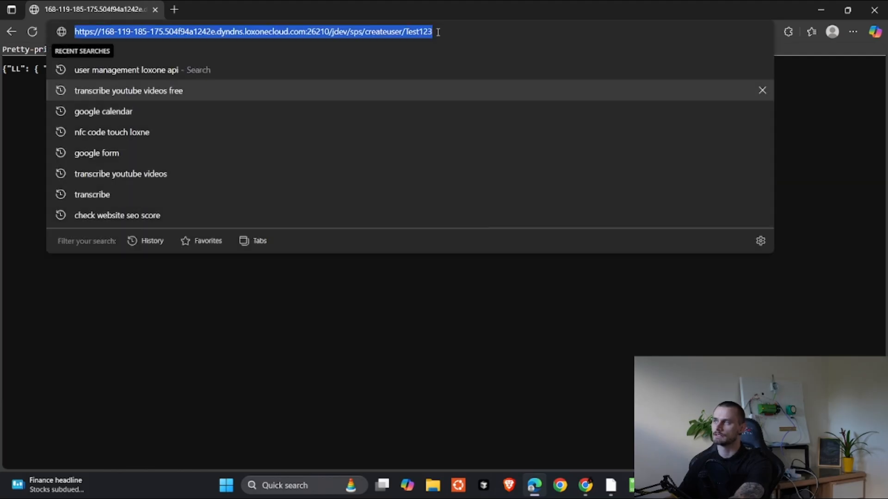
{"action": "left_click", "coordinate": [438, 31]}
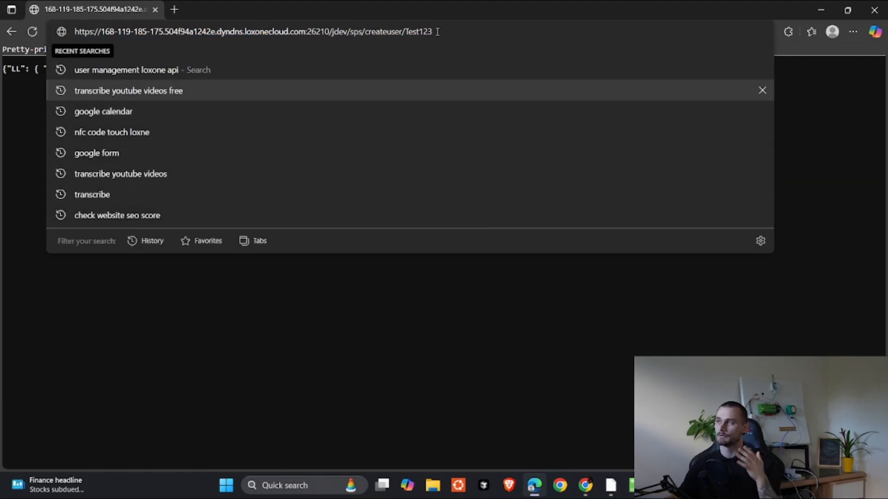
{"action": "left_click", "coordinate": [376, 307]}
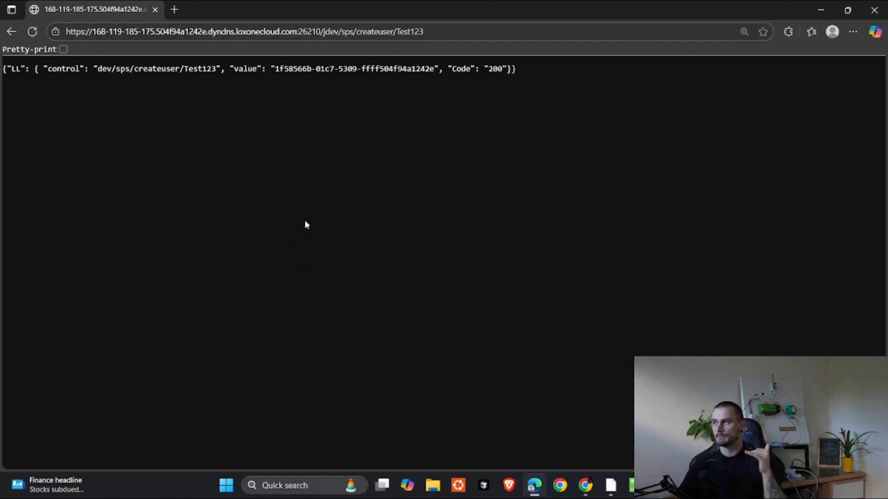
{"action": "double_click", "coordinate": [425, 29]}
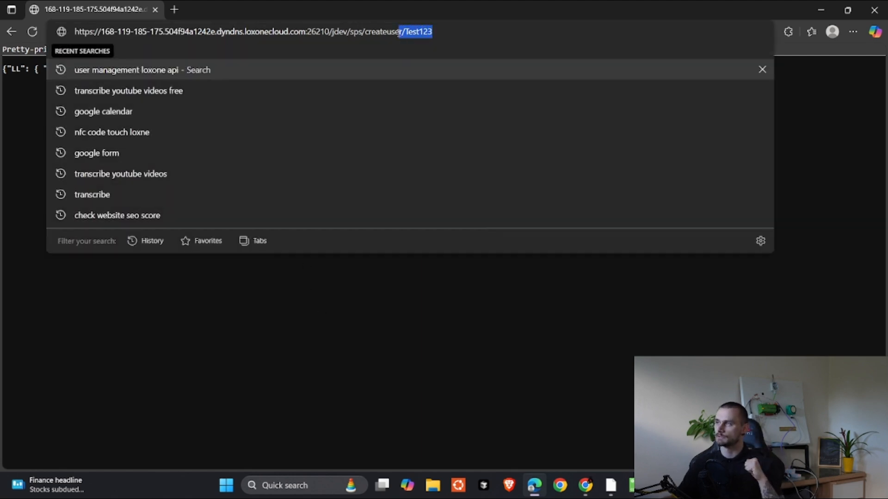
{"action": "left_click", "coordinate": [255, 404]}
Step: Copy the new Test123 user's returned uuid to the clipboard
{"action": "left_click_drag", "start_coordinate": [273, 69], "coordinate": [384, 70]}
{"action": "left_click_drag", "start_coordinate": [487, 69], "coordinate": [506, 66]}
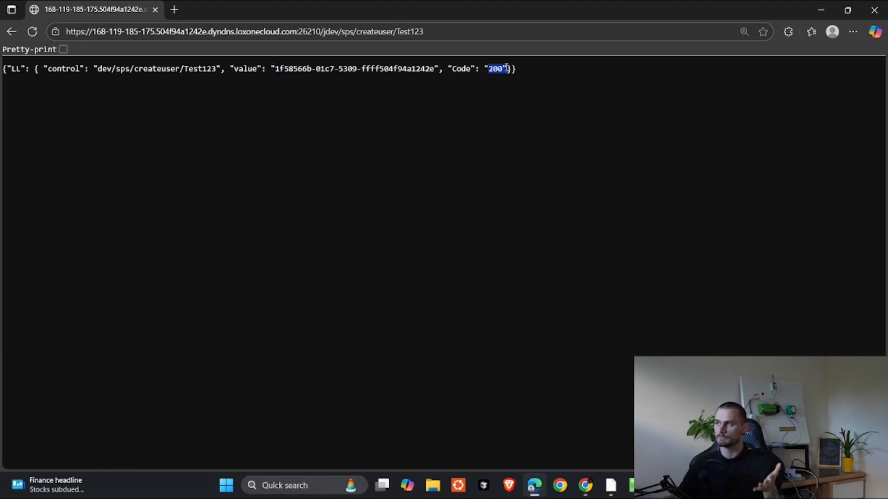
{"action": "left_click", "coordinate": [243, 78]}
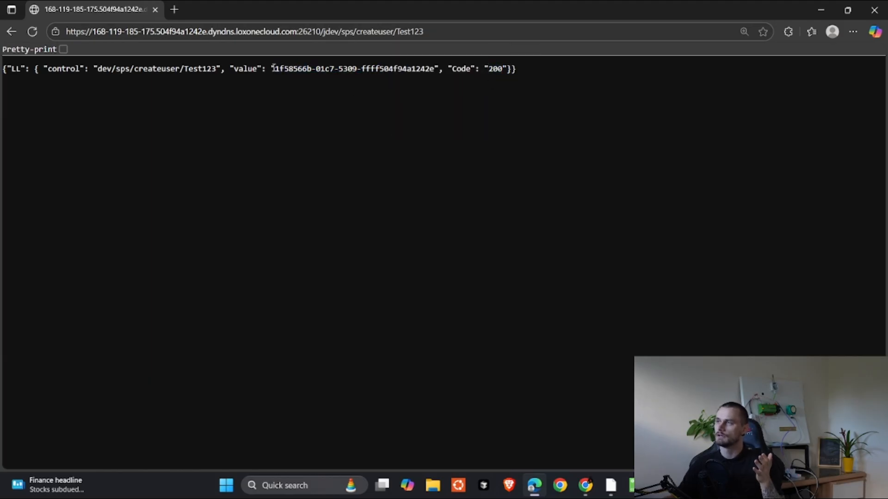
{"action": "left_click_drag", "start_coordinate": [276, 69], "coordinate": [435, 69]}
{"action": "key", "text": "ctrl+c"}
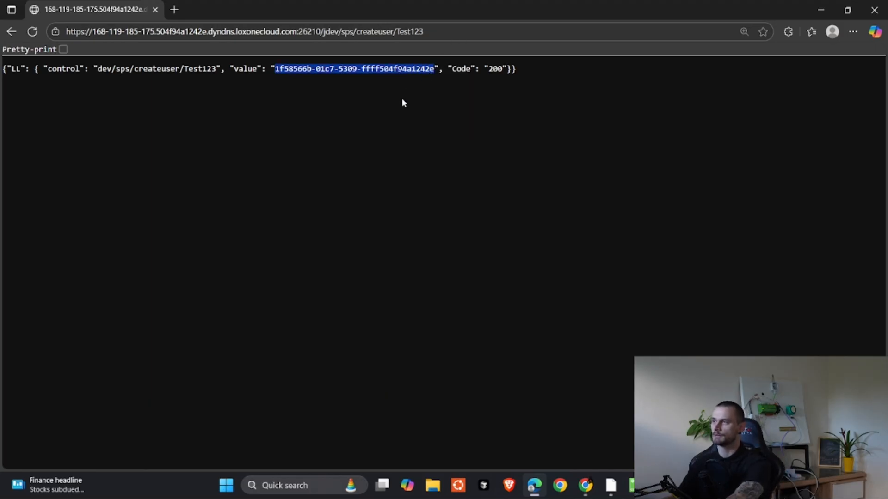
{"action": "left_click_drag", "start_coordinate": [357, 31], "coordinate": [432, 30]}
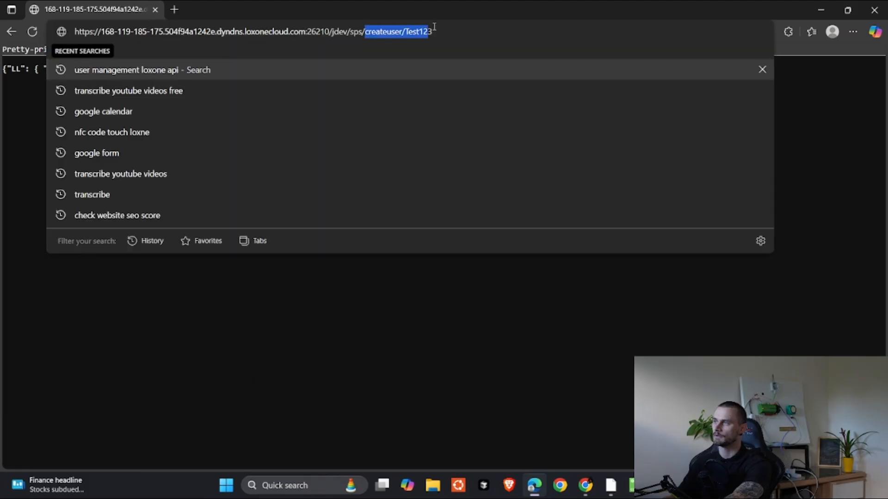
Step: Search UserManagement.pdf for 'updateuseracc' to find the updateuseraccesscode/{uuidUser}/{newAccessCode} command
{"action": "key", "text": "alt+Tab"}
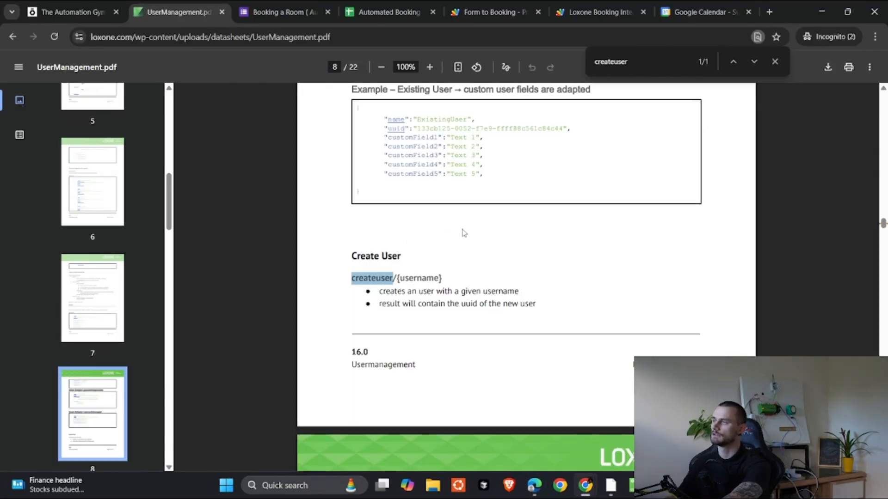
{"action": "key", "text": "ctrl+f"}
{"action": "type", "text": "upda"}
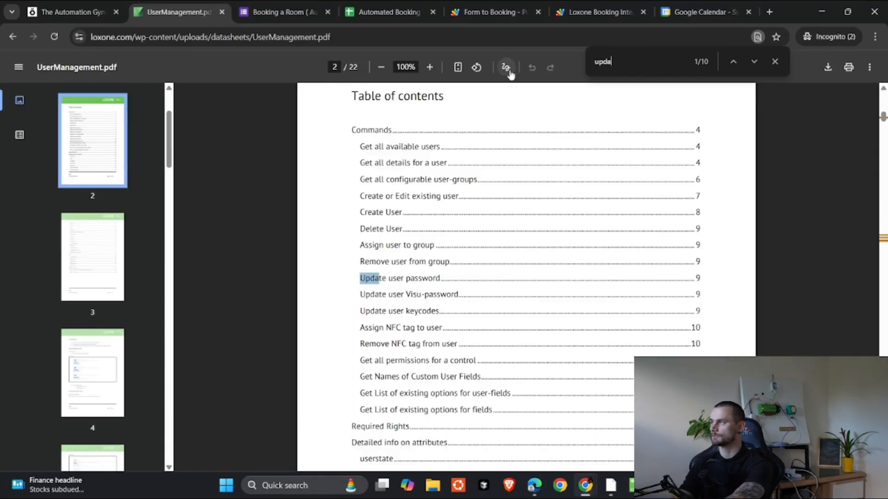
{"action": "type", "text": "teuseracc"}
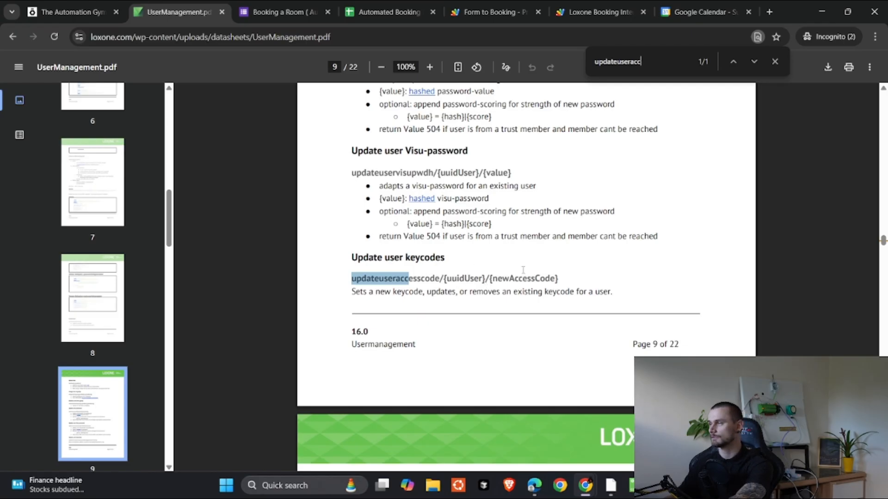
{"action": "left_click", "coordinate": [703, 11]}
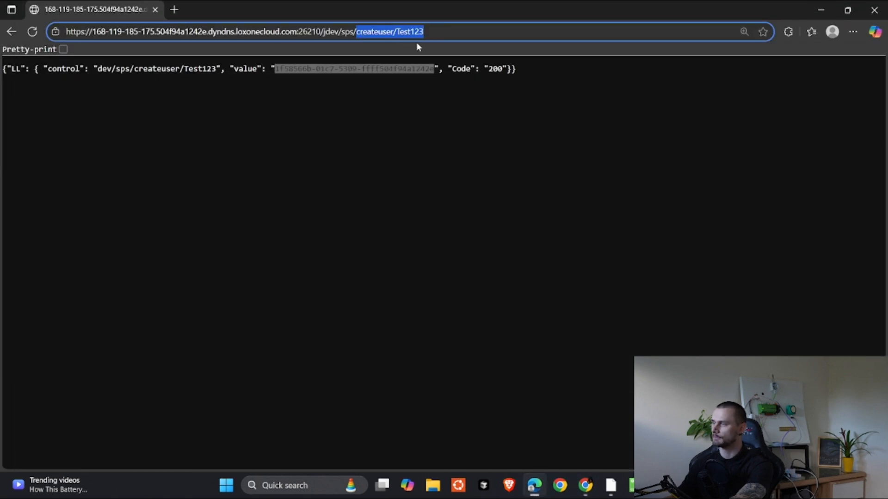
Step: Delete createuser/Test123 from the request address, leaving it at /jdev/sps/
{"action": "left_click_drag", "start_coordinate": [350, 35], "coordinate": [471, 33]}
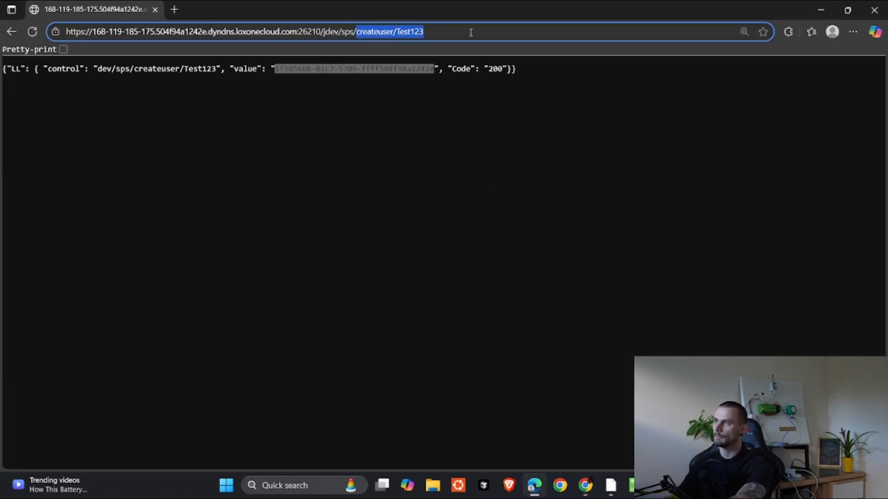
{"action": "key", "text": "BackSpace"}
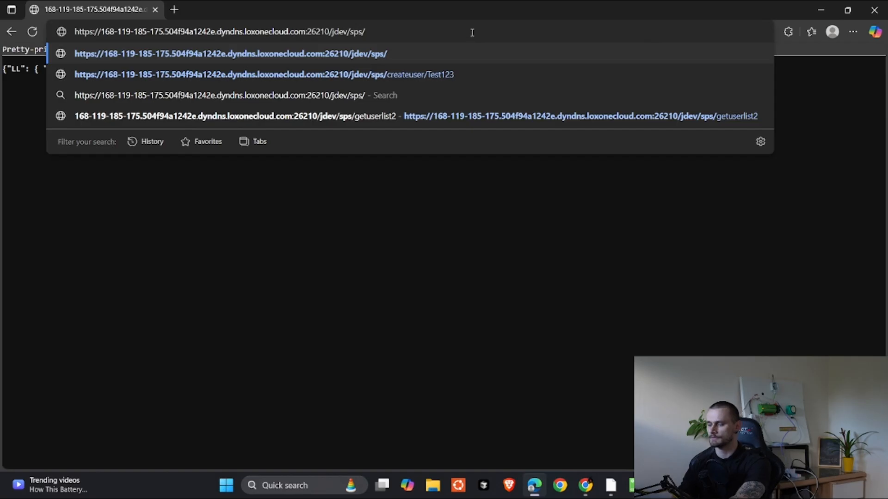
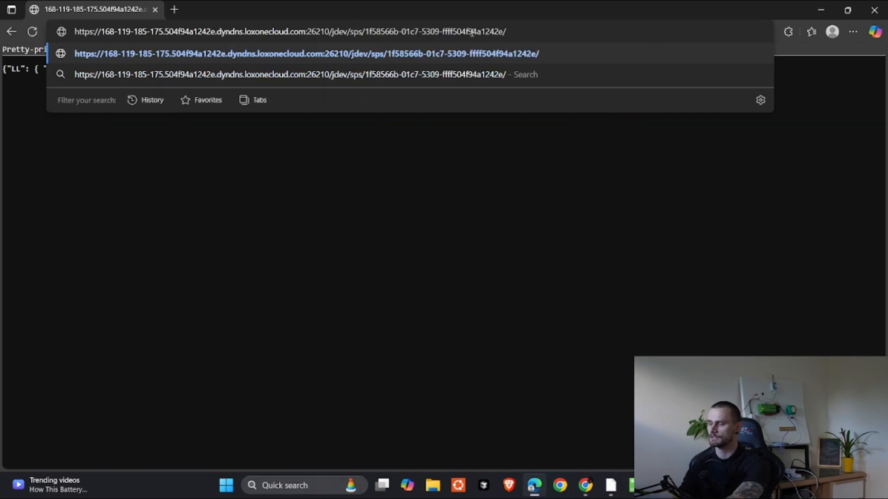
Step: Insert 'updateuseraccesscode/' after /jdev/sps/ in the request address, ready to append the new keycode
{"action": "key", "text": "BackSpace"}
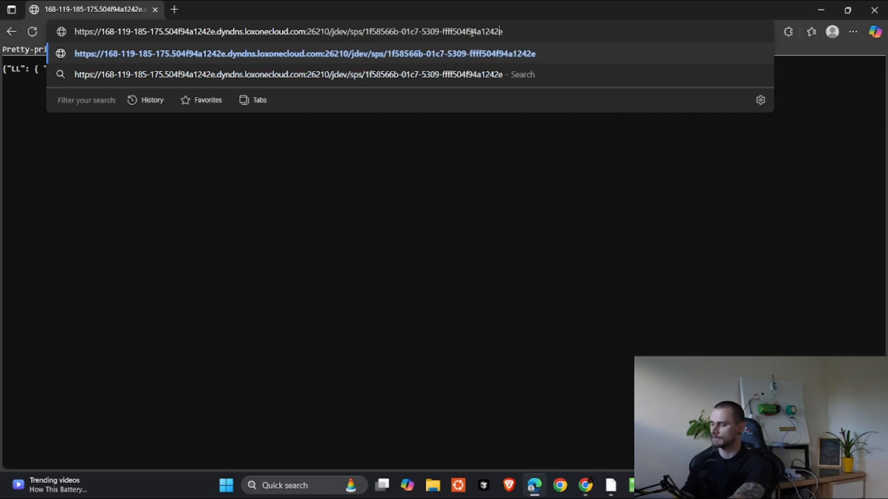
{"action": "key", "text": "Left"}
{"action": "key", "text": "Left"}
{"action": "key", "text": "Left"}
{"action": "key", "text": "Left"}
{"action": "key", "text": "Left"}
{"action": "key", "text": "Left"}
{"action": "key", "text": "Left"}
{"action": "key", "text": "Left"}
{"action": "key", "text": "Left"}
{"action": "key", "text": "Left"}
{"action": "key", "text": "Left"}
{"action": "key", "text": "Left"}
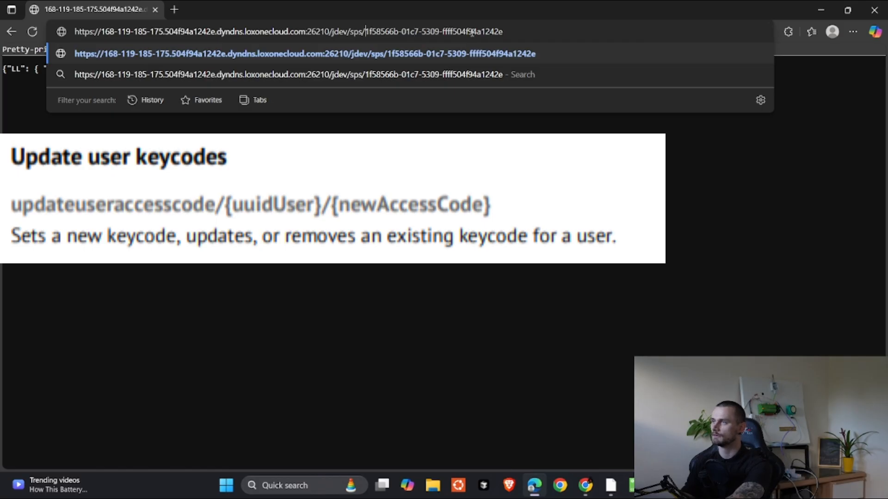
{"action": "type", "text": "updateuseraccesscode/"}
{"action": "key", "text": "Return"}
{"action": "left_click", "coordinate": [599, 31]}
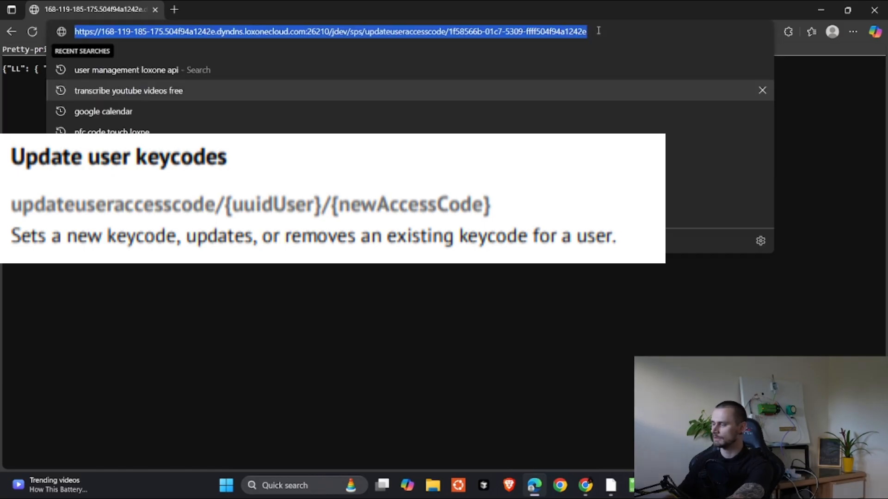
{"action": "left_click", "coordinate": [599, 31]}
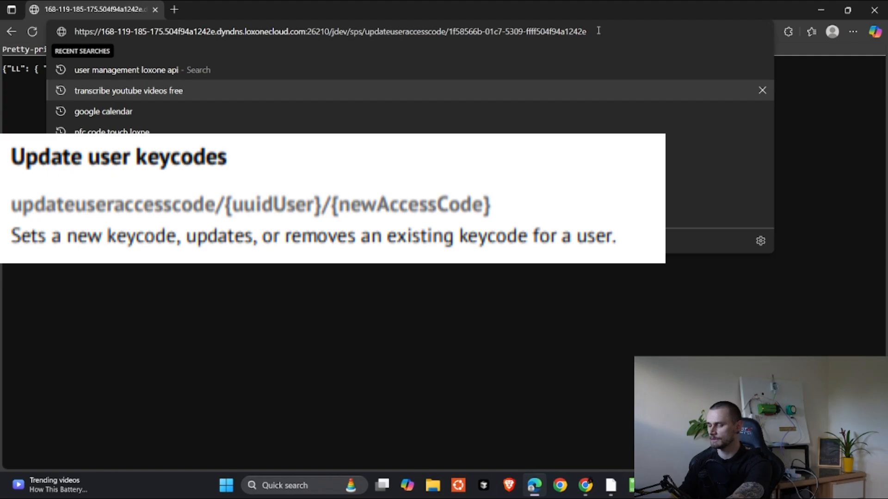
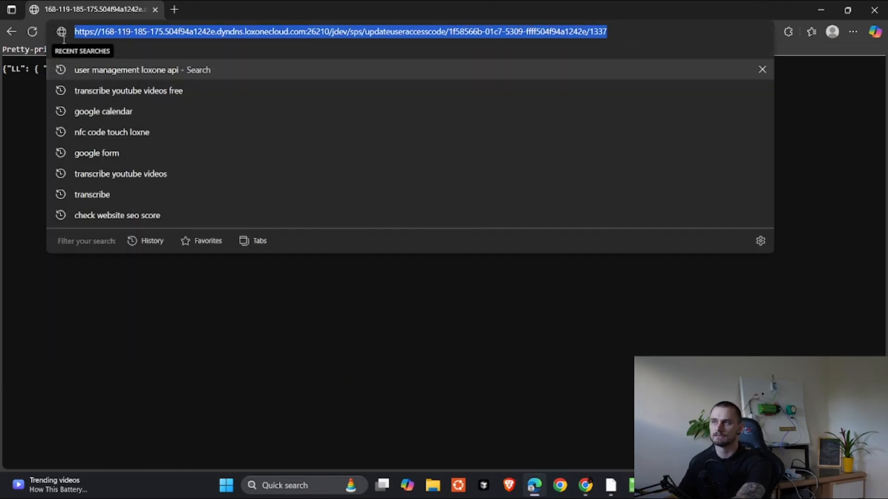
Step: Check that the access-code update response shows Code 200, then return to Loxone Config
{"action": "left_click", "coordinate": [368, 383]}
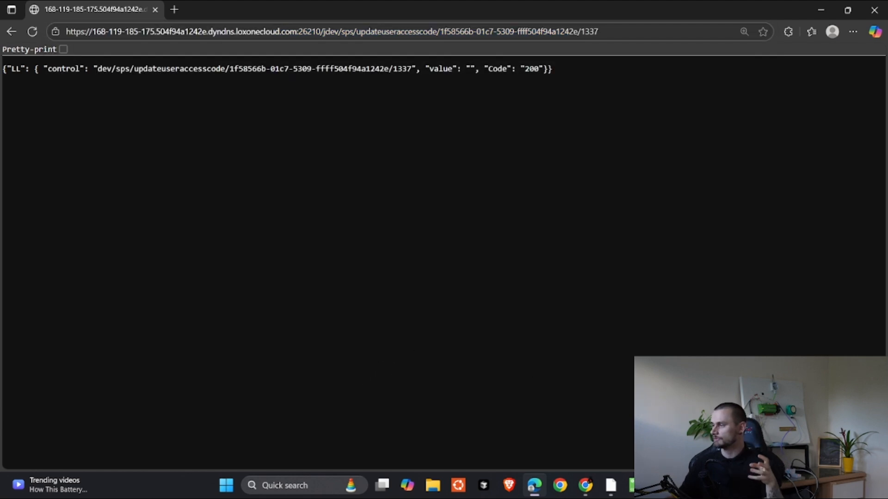
{"action": "key", "text": "alt+Tab"}
{"action": "scroll", "coordinate": [517, 338], "scroll_direction": "up", "scroll_amount": 5}
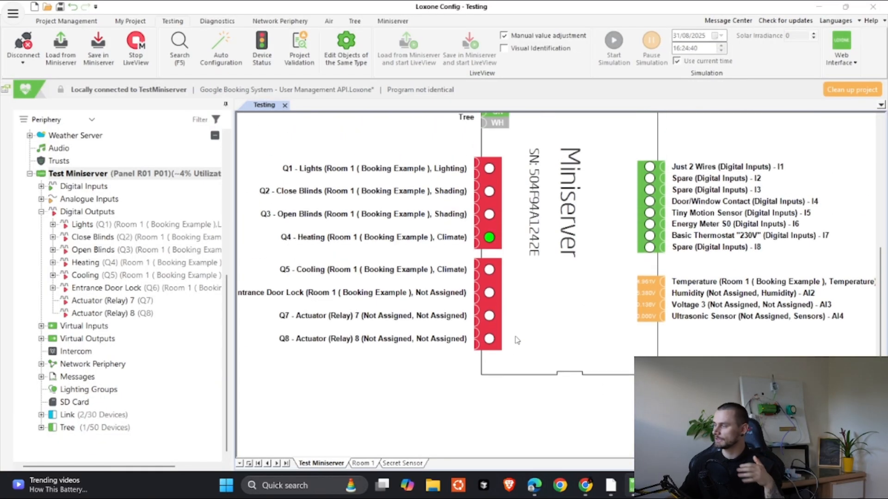
Step: Load the configuration from the Miniserver and confirm with OK
{"action": "scroll", "coordinate": [81, 213], "scroll_direction": "up", "scroll_amount": 6}
{"action": "scroll", "coordinate": [82, 213], "scroll_direction": "up", "scroll_amount": 2}
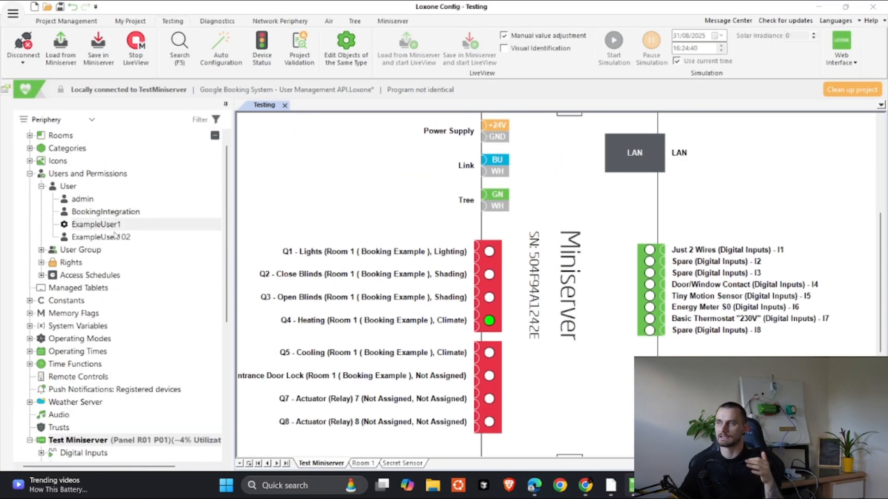
{"action": "left_click", "coordinate": [42, 262]}
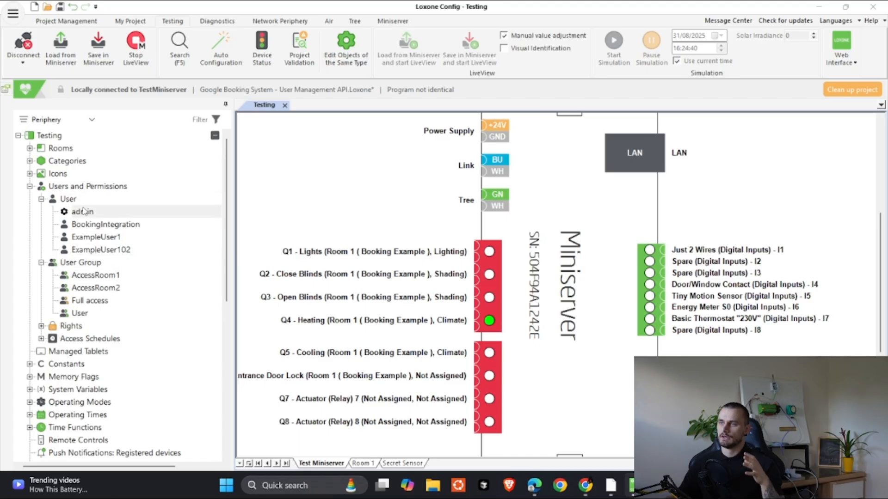
{"action": "left_click", "coordinate": [63, 52]}
{"action": "left_click", "coordinate": [510, 274]}
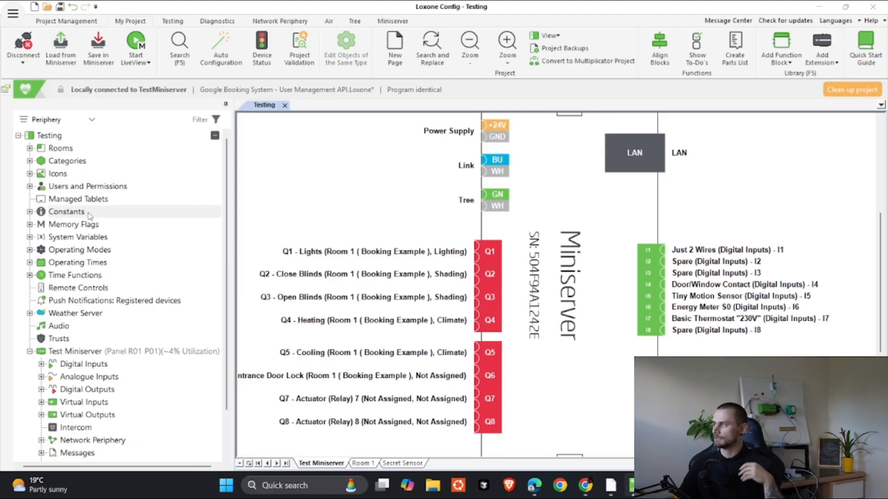
Step: Expand Users and Permissions and inspect user Test123's properties, showing it Enabled
{"action": "left_click", "coordinate": [29, 187]}
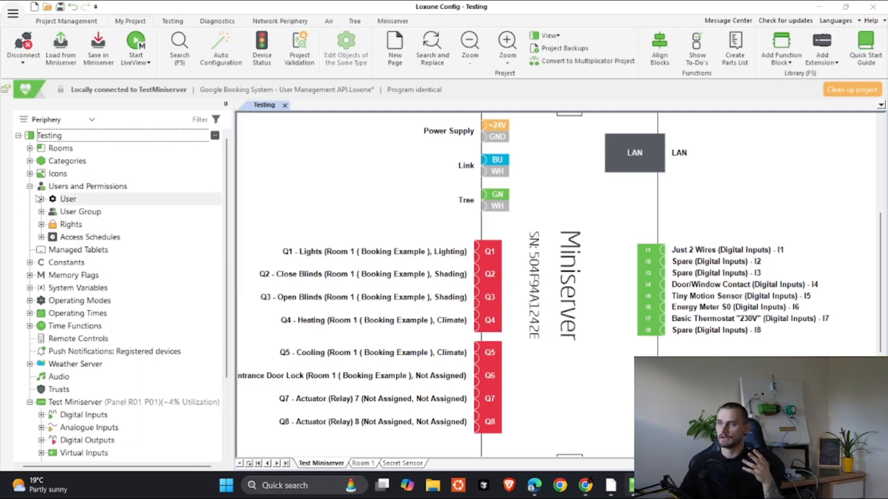
{"action": "left_click", "coordinate": [41, 199]}
{"action": "left_click", "coordinate": [41, 275]}
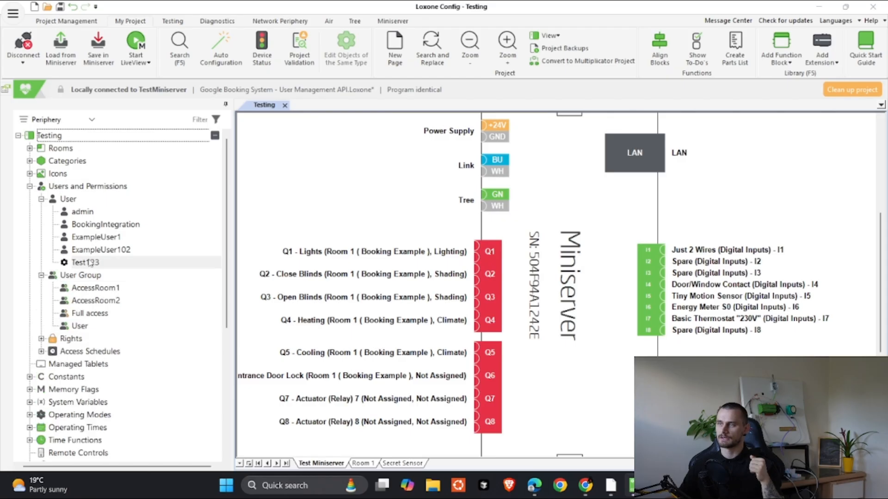
{"action": "left_click", "coordinate": [118, 263]}
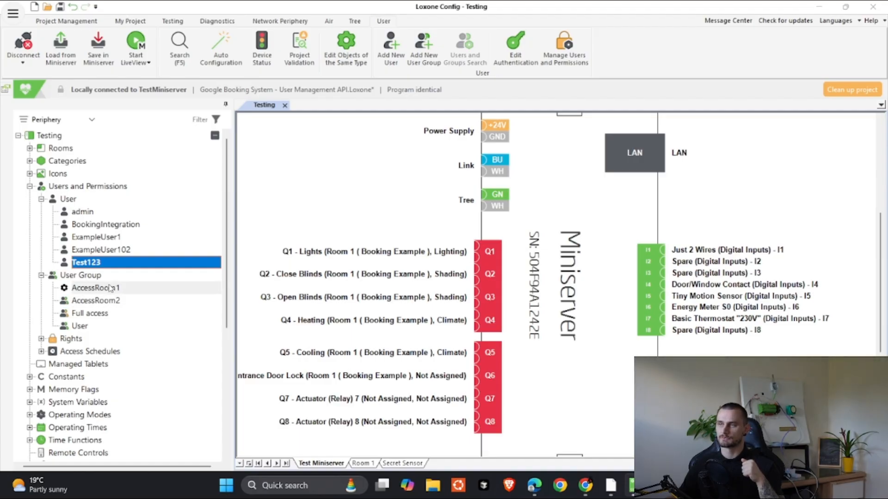
{"action": "double_click", "coordinate": [64, 263]}
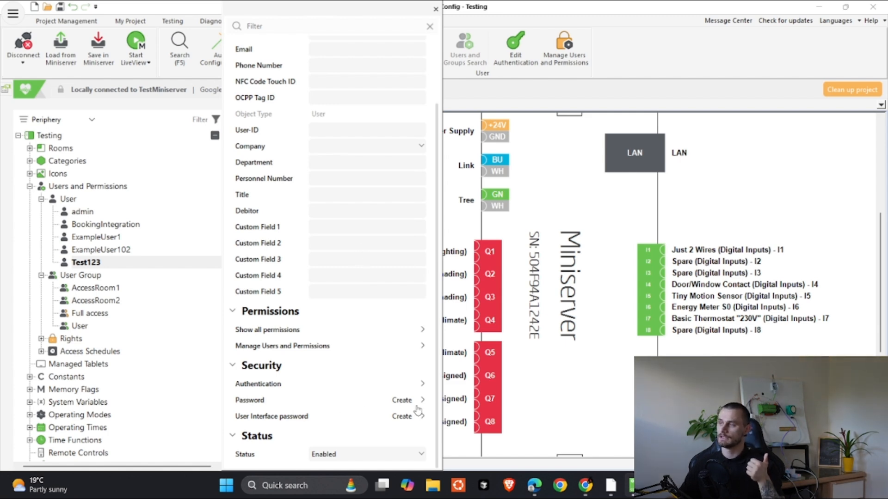
{"action": "left_click", "coordinate": [540, 367]}
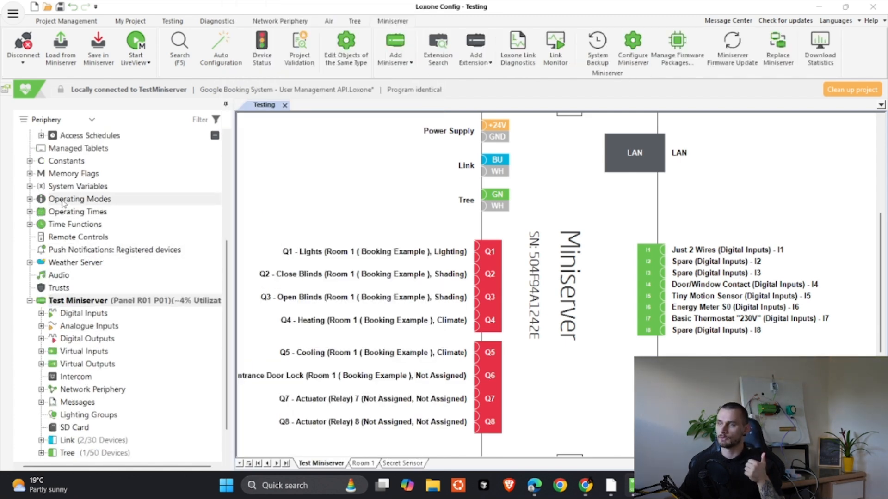
{"action": "scroll", "coordinate": [69, 231], "scroll_direction": "up", "scroll_amount": 5}
Step: Drag Test123 into the AccessRoom2 user group, save to the Miniserver, then bring up the Loxone app
{"action": "left_click", "coordinate": [91, 265]}
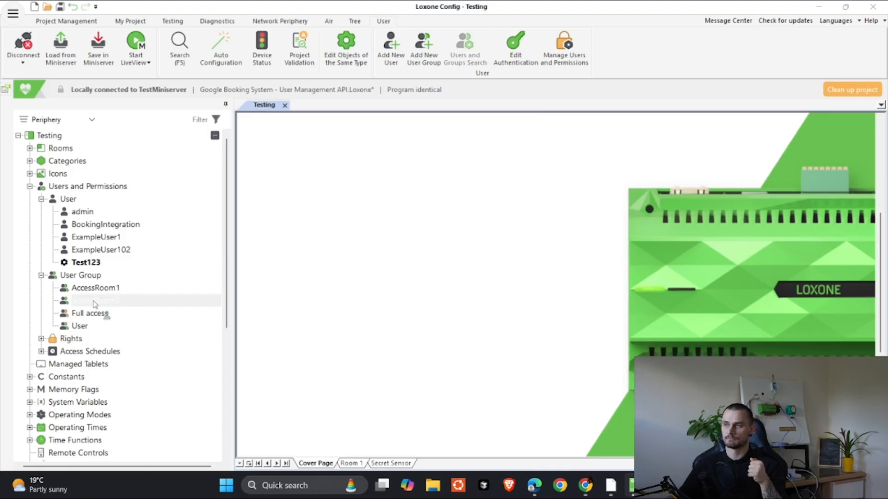
{"action": "mouse_move", "coordinate": [93, 301]}
{"action": "left_mouse_down"}
{"action": "mouse_move", "coordinate": [88, 258]}
{"action": "mouse_move", "coordinate": [96, 300]}
{"action": "left_mouse_up"}
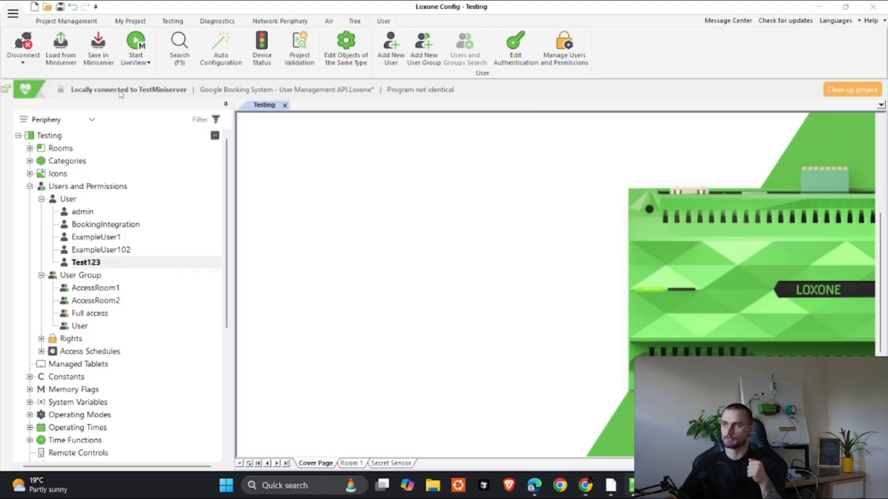
{"action": "left_click", "coordinate": [103, 55]}
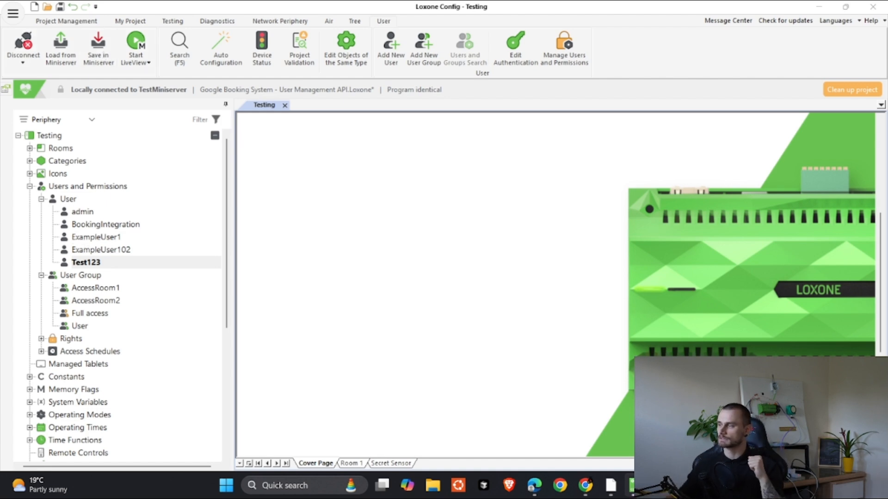
{"action": "left_click", "coordinate": [611, 490]}
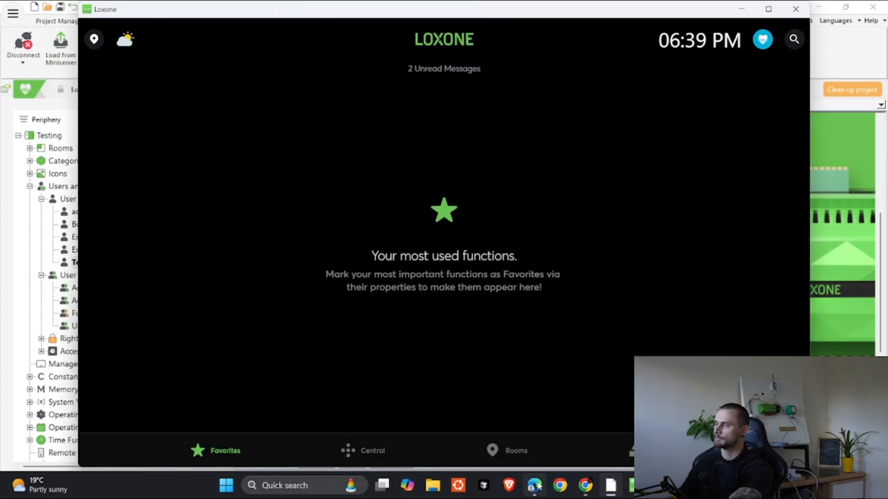
{"action": "left_click", "coordinate": [504, 447]}
{"action": "left_click", "coordinate": [169, 338]}
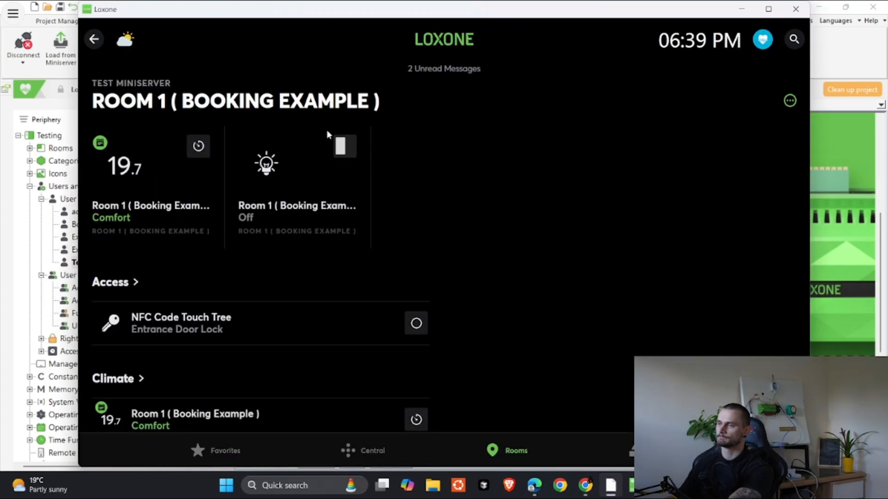
{"action": "left_click", "coordinate": [178, 329]}
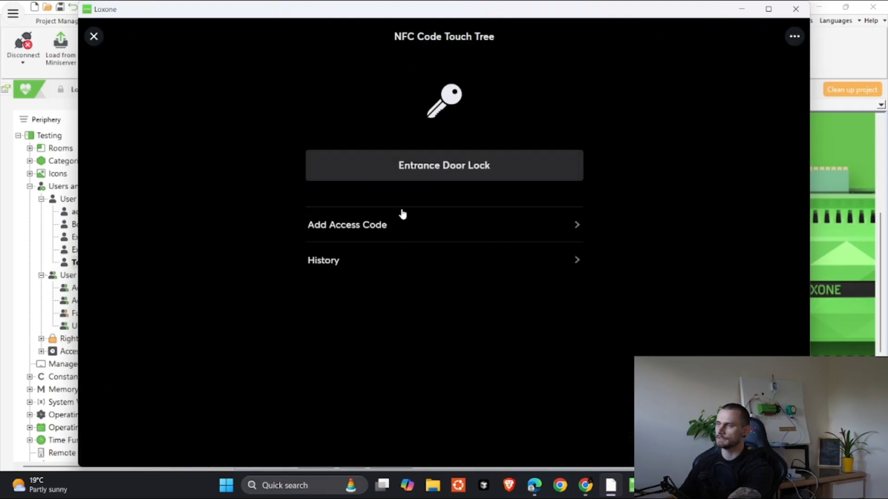
{"action": "left_click", "coordinate": [369, 270]}
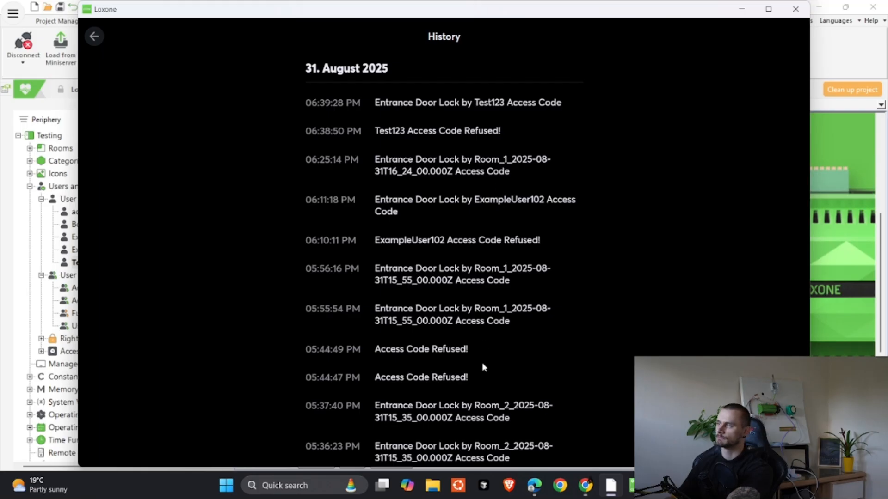
{"action": "left_click", "coordinate": [101, 40]}
{"action": "left_click", "coordinate": [744, 10]}
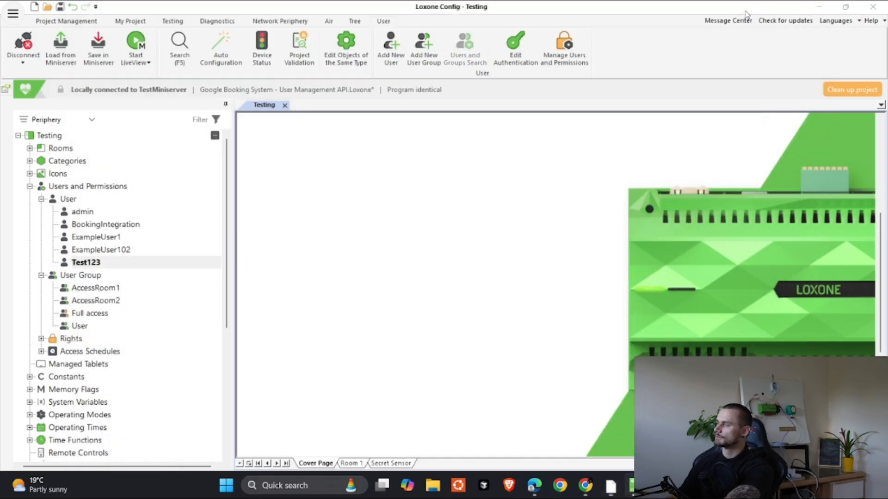
Step: Review the add-user example on page 7 of UserManagement.pdf, then show the Booking a Room confirmation
{"action": "mouse_move", "coordinate": [586, 486]}
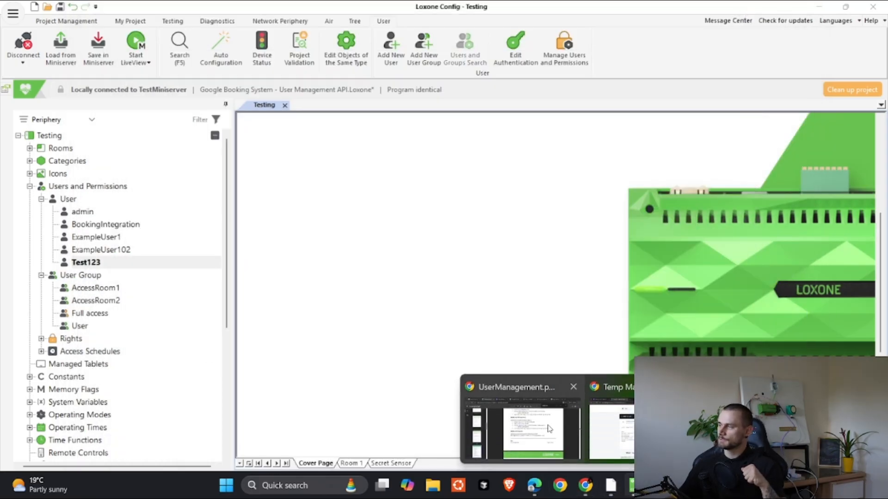
{"action": "left_click", "coordinate": [549, 429]}
{"action": "scroll", "coordinate": [453, 258], "scroll_direction": "up", "scroll_amount": 10}
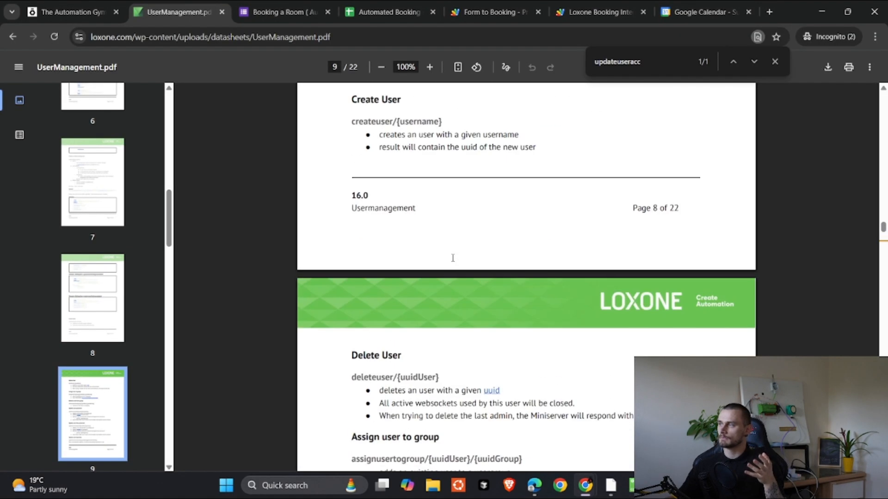
{"action": "scroll", "coordinate": [453, 257], "scroll_direction": "up", "scroll_amount": 15}
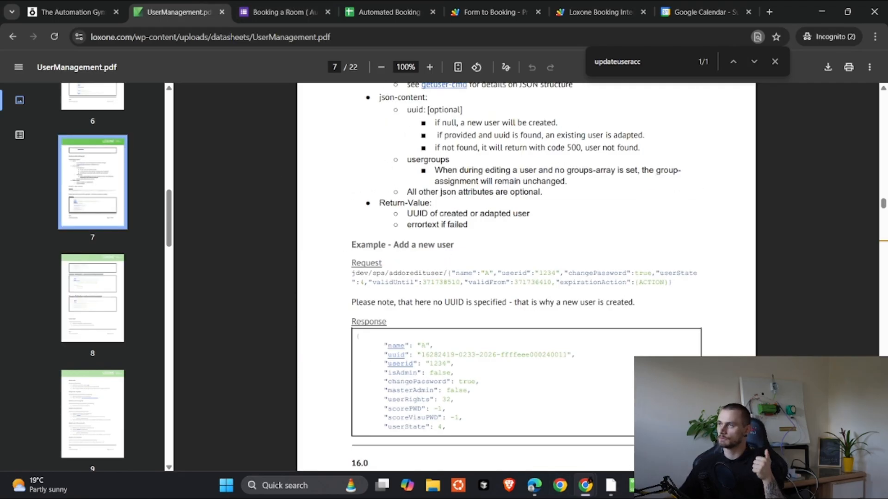
{"action": "mouse_move", "coordinate": [585, 485]}
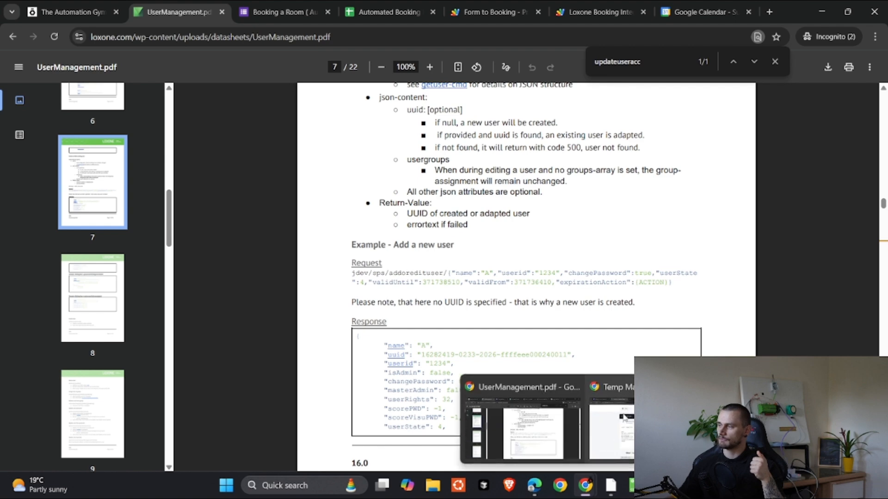
{"action": "left_click", "coordinate": [610, 451]}
{"action": "left_click", "coordinate": [58, 5]}
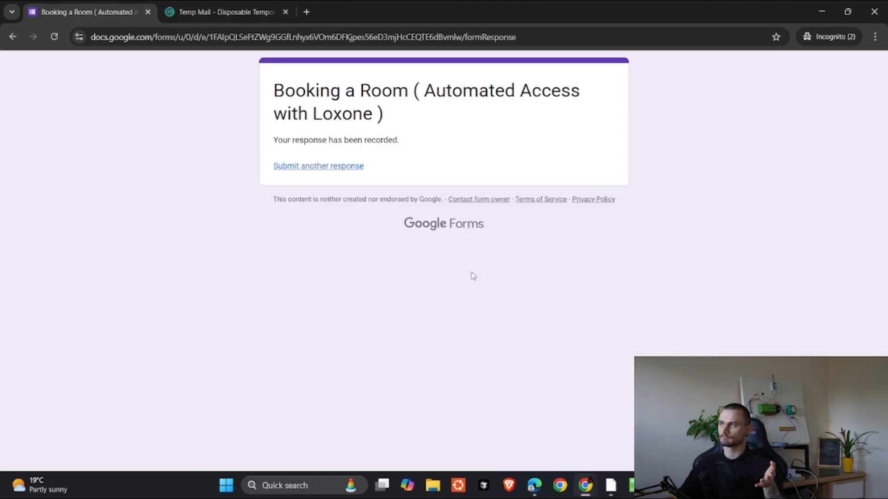
Step: Start a new booking, enter the full name, and paste the copied Temp Mail address as Email
{"action": "left_click", "coordinate": [311, 169]}
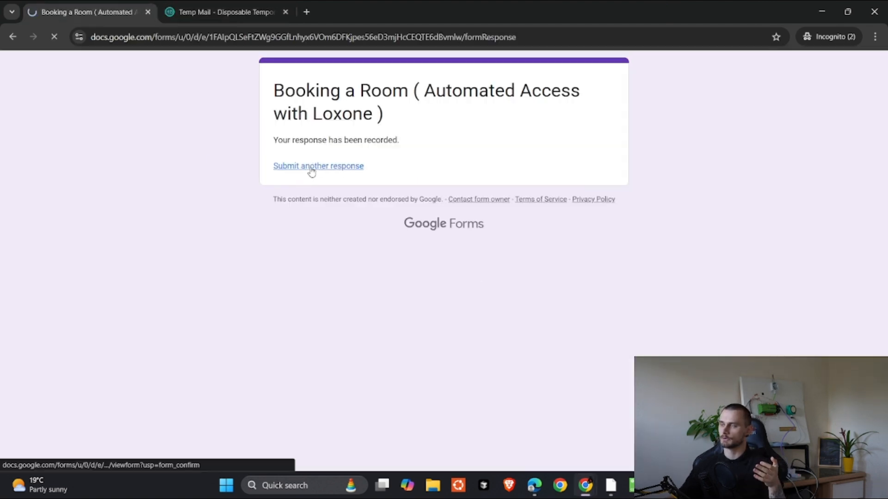
{"action": "left_click", "coordinate": [315, 255]}
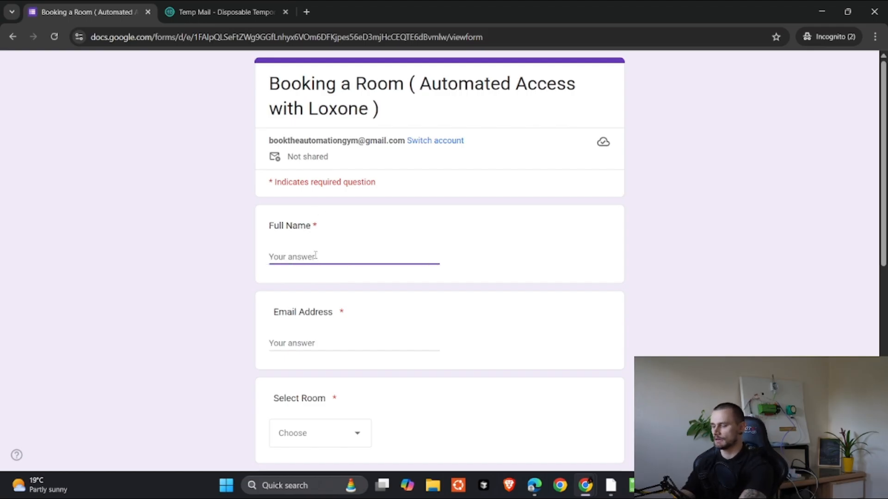
{"action": "type", "text": "Niko"}
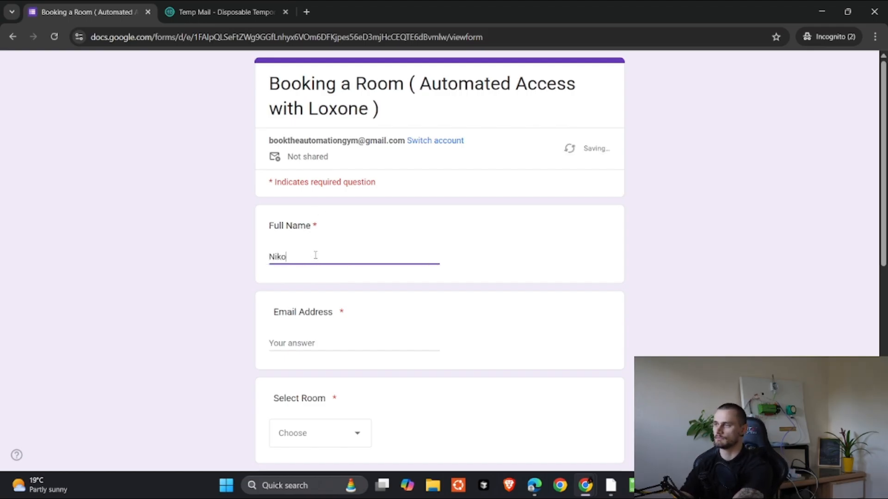
{"action": "type", "text": " Testing"}
{"action": "key", "text": "Tab"}
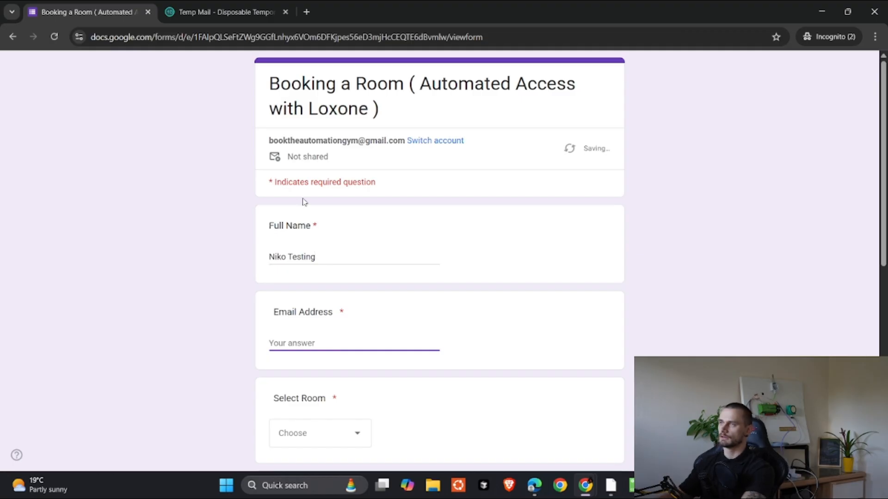
{"action": "key", "text": "ctrl+Tab"}
{"action": "scroll", "coordinate": [604, 154], "scroll_direction": "up", "scroll_amount": 4}
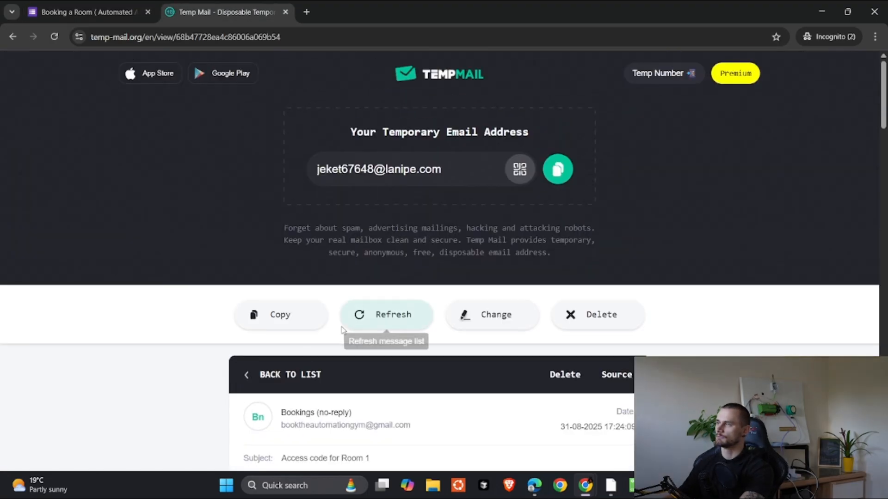
{"action": "left_click", "coordinate": [379, 316]}
{"action": "left_click", "coordinate": [557, 171]}
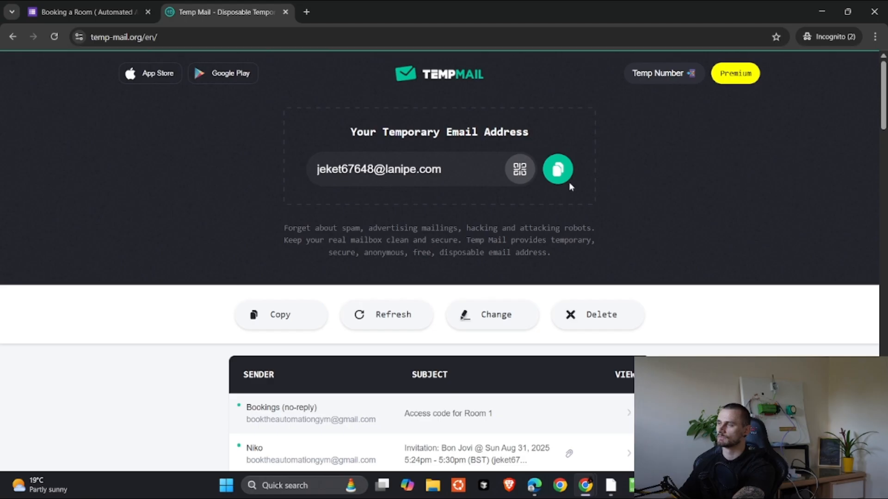
{"action": "left_click", "coordinate": [558, 170]}
{"action": "key", "text": "ctrl+Page_Up"}
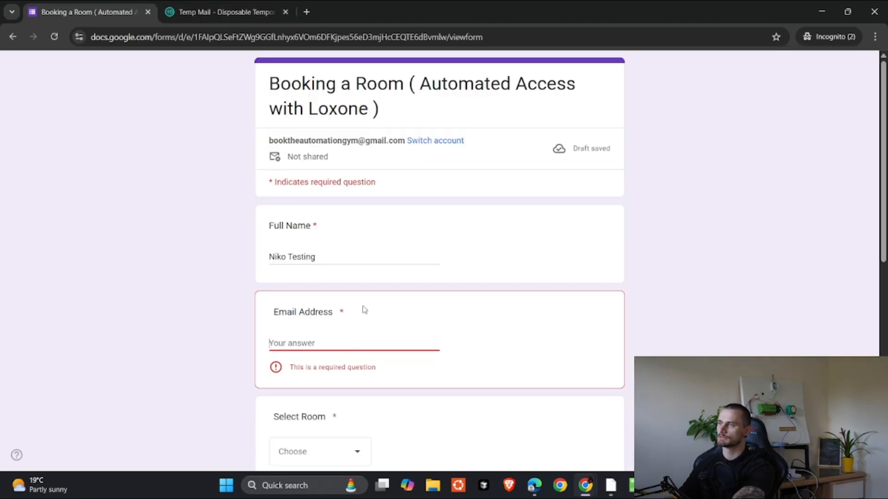
{"action": "left_click", "coordinate": [323, 346]}
{"action": "key", "text": "ctrl+v"}
Step: Choose Room 1 and set the booking date to 31 August 2025
{"action": "scroll", "coordinate": [323, 346], "scroll_direction": "down", "scroll_amount": 3}
{"action": "left_click", "coordinate": [338, 263]}
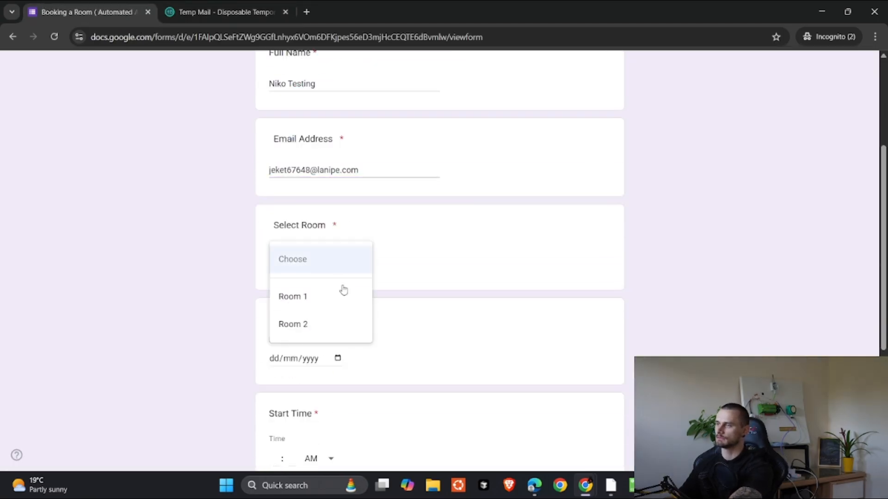
{"action": "left_click", "coordinate": [323, 297]}
{"action": "scroll", "coordinate": [347, 321], "scroll_direction": "down", "scroll_amount": 1}
{"action": "left_click", "coordinate": [291, 301]}
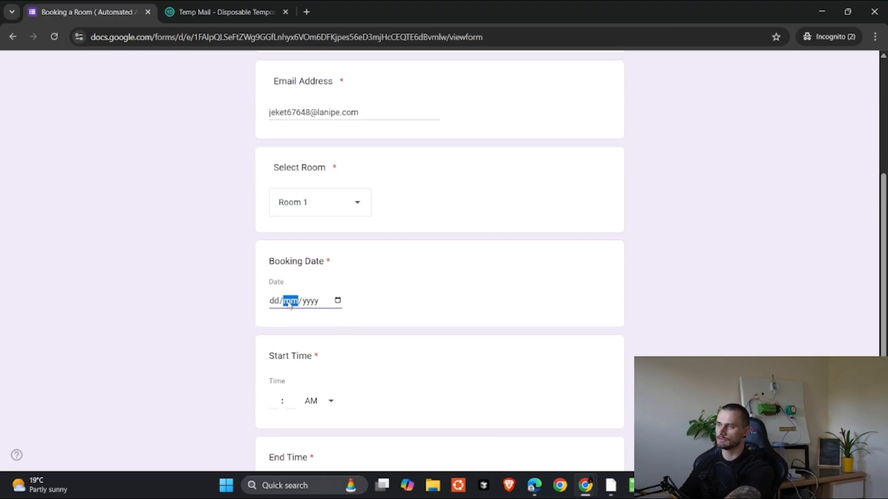
{"action": "left_click", "coordinate": [337, 301]}
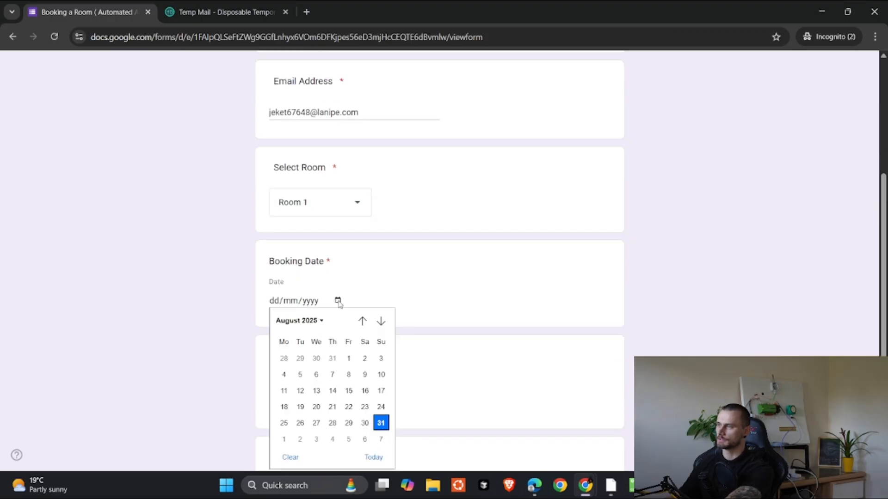
{"action": "left_click", "coordinate": [381, 423]}
{"action": "scroll", "coordinate": [258, 303], "scroll_direction": "down", "scroll_amount": 3}
Step: Set the time from 05:52 PM to 05:55 PM and submit the booking
{"action": "left_click", "coordinate": [274, 230]}
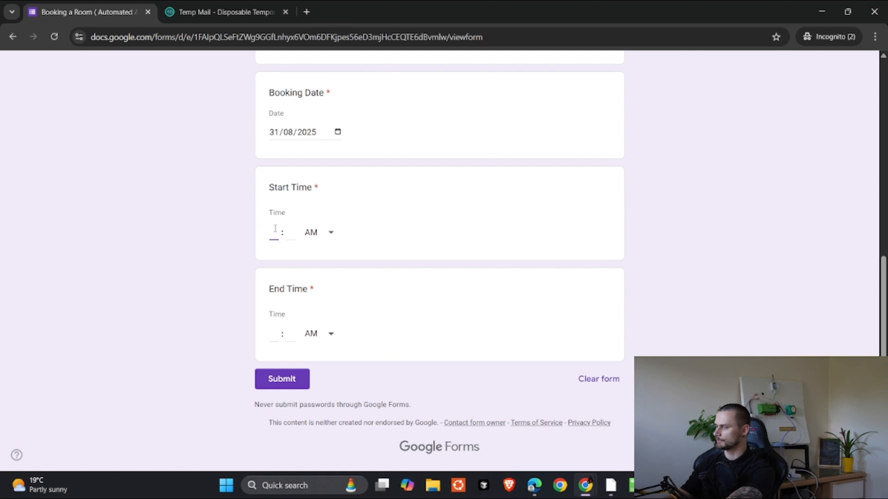
{"action": "type", "text": "05 : "}
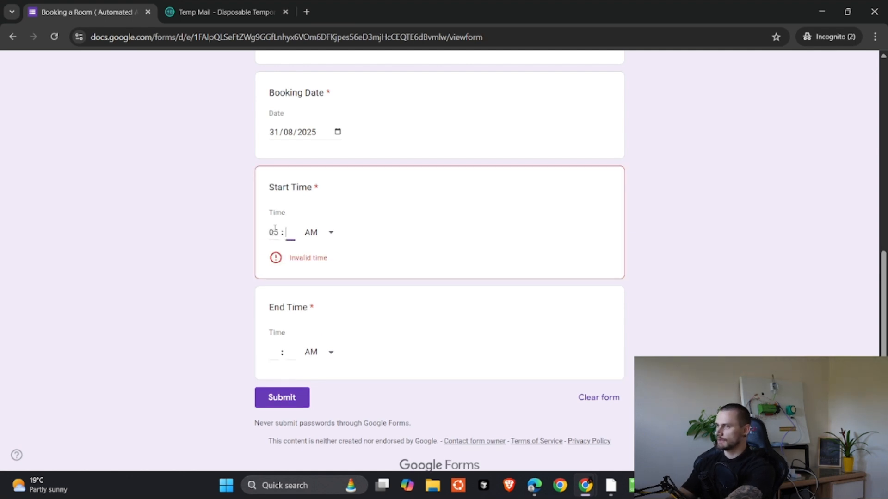
{"action": "type", "text": "52"}
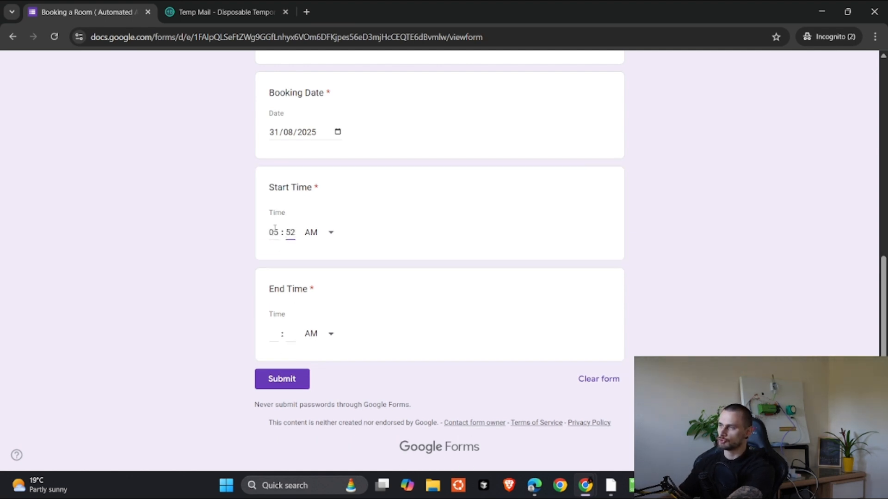
{"action": "left_click", "coordinate": [331, 232]}
{"action": "left_click", "coordinate": [307, 259]}
{"action": "left_click", "coordinate": [277, 333]}
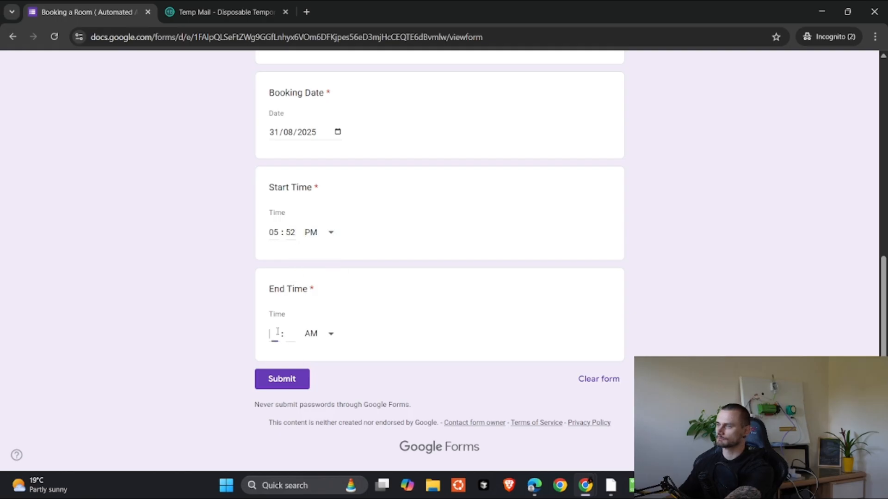
{"action": "type", "text": "05 : "}
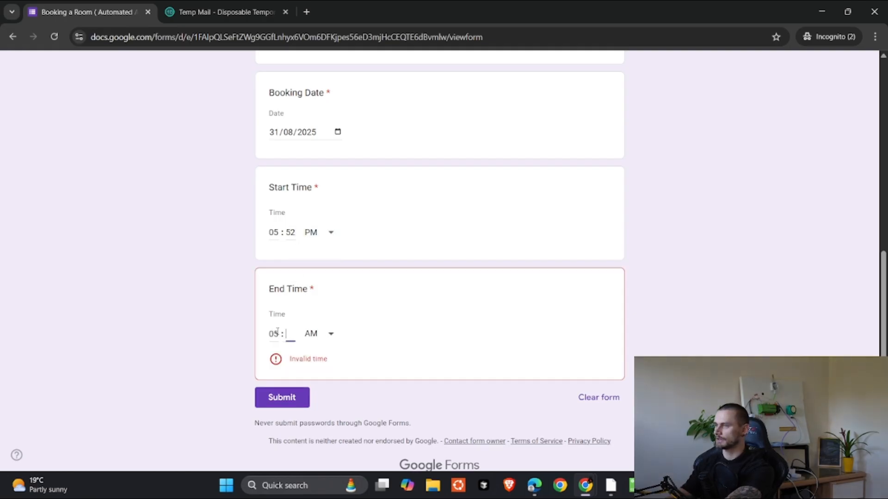
{"action": "type", "text": "55"}
{"action": "left_click", "coordinate": [314, 333]}
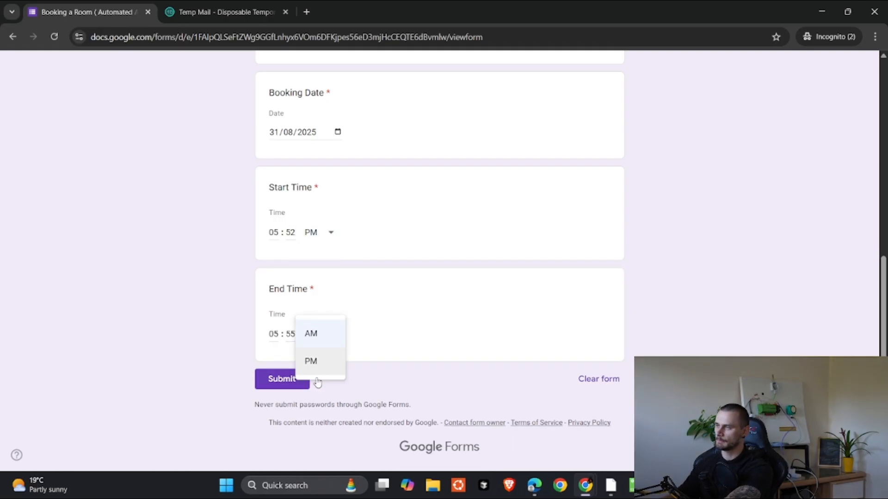
{"action": "left_click", "coordinate": [315, 374]}
{"action": "left_click", "coordinate": [277, 383]}
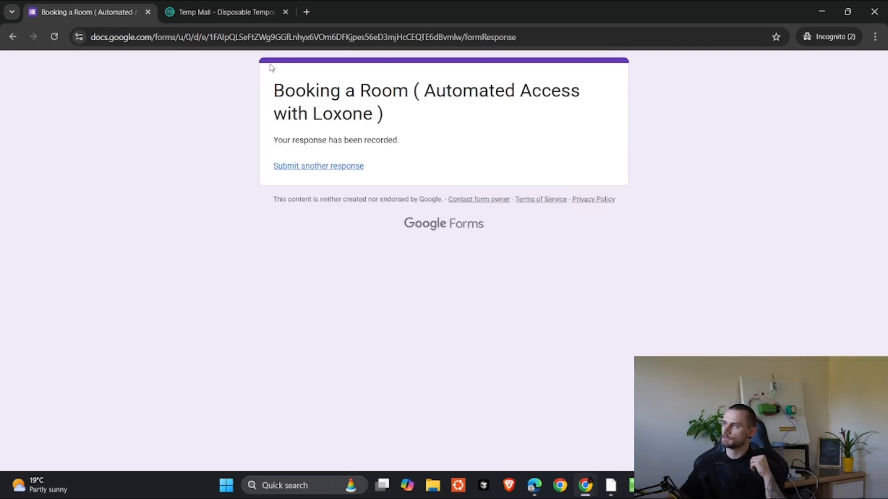
Step: Verify the 5:52–5:55 pm Room 1 event on August 31 has the guest invited, then close its details
{"action": "left_click", "coordinate": [819, 9]}
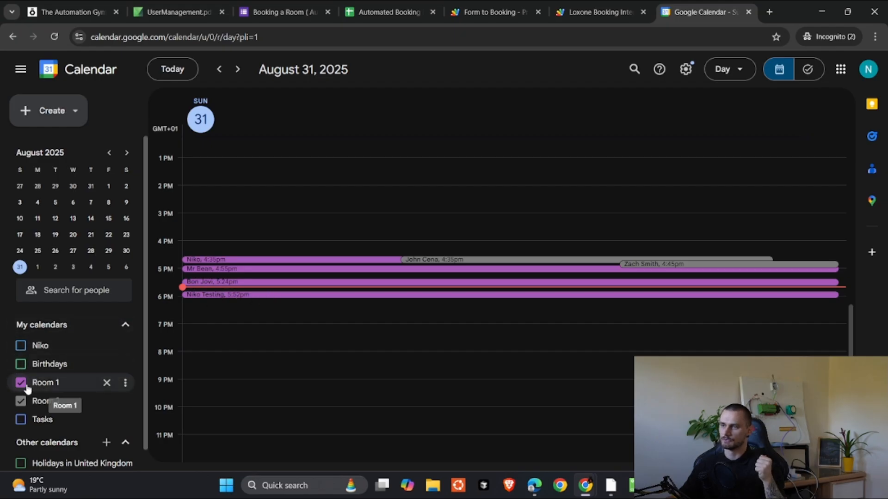
{"action": "left_click", "coordinate": [20, 402]}
{"action": "left_click", "coordinate": [19, 403]}
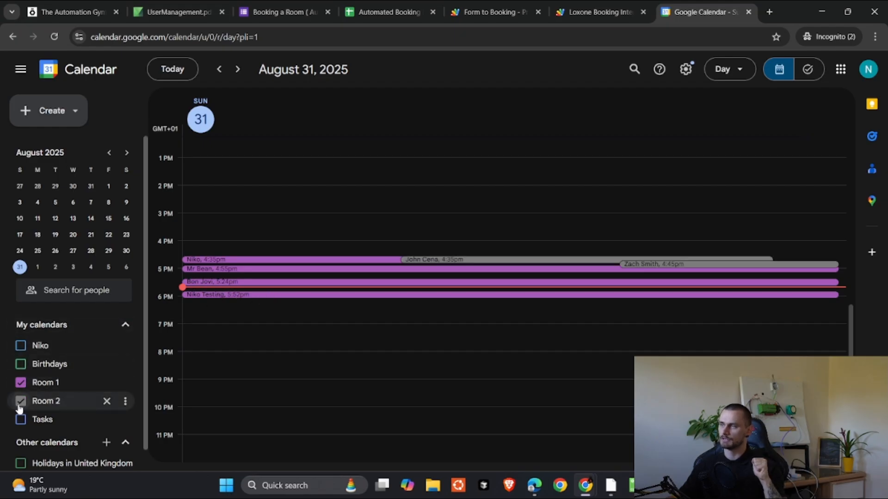
{"action": "left_click", "coordinate": [239, 295]}
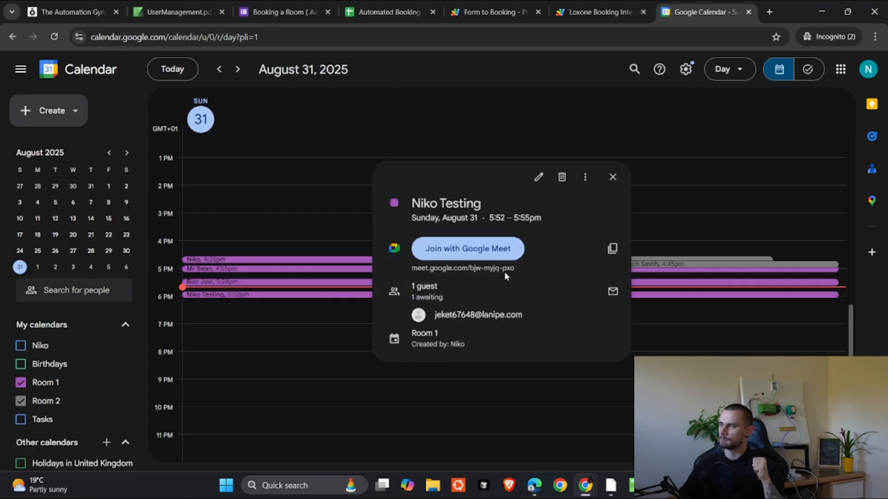
{"action": "left_click_drag", "start_coordinate": [490, 218], "coordinate": [546, 217]}
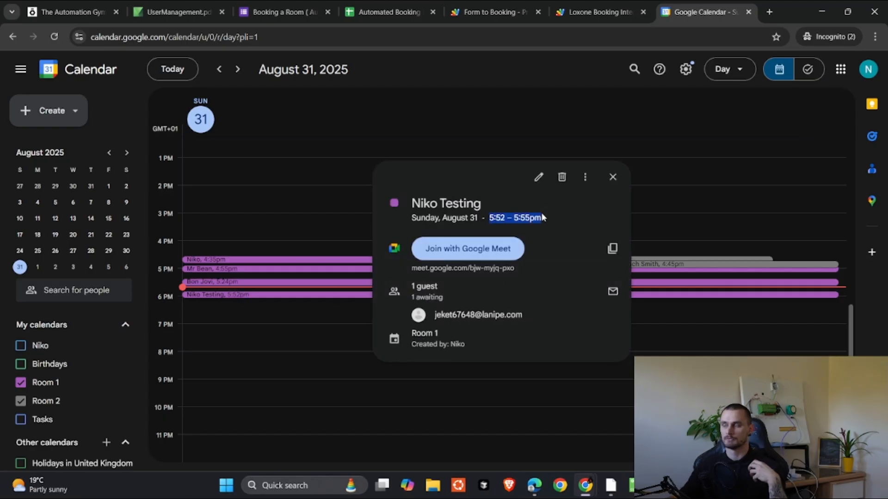
{"action": "left_click", "coordinate": [280, 330]}
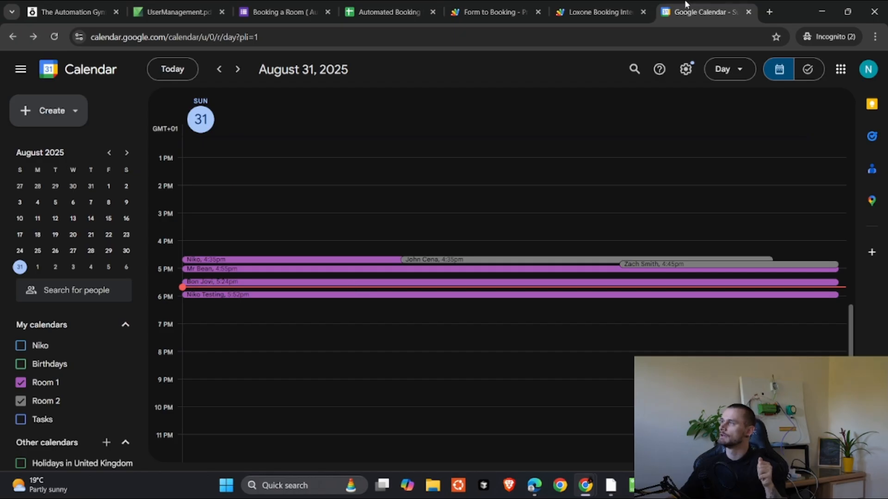
Step: In Temp Mail, review the new booking's calendar invitation email and return to the inbox
{"action": "mouse_move", "coordinate": [587, 489]}
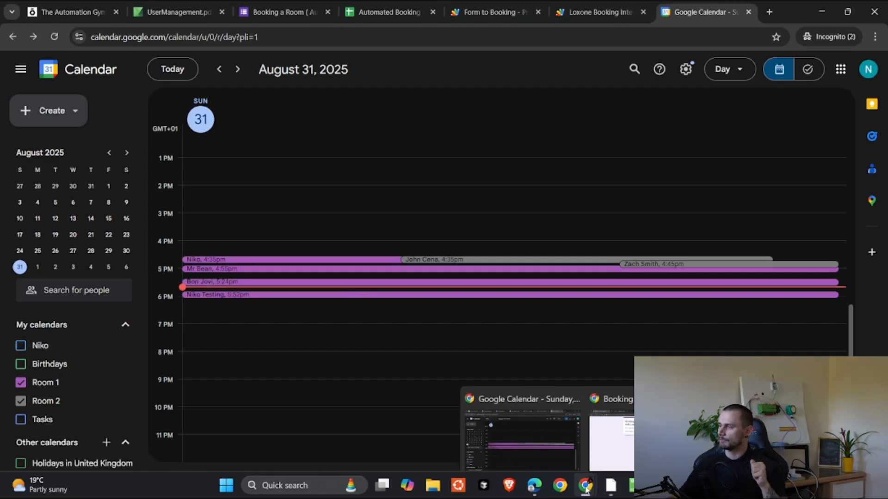
{"action": "left_click", "coordinate": [618, 425]}
{"action": "left_click", "coordinate": [256, 12]}
{"action": "scroll", "coordinate": [438, 344], "scroll_direction": "down", "scroll_amount": 1}
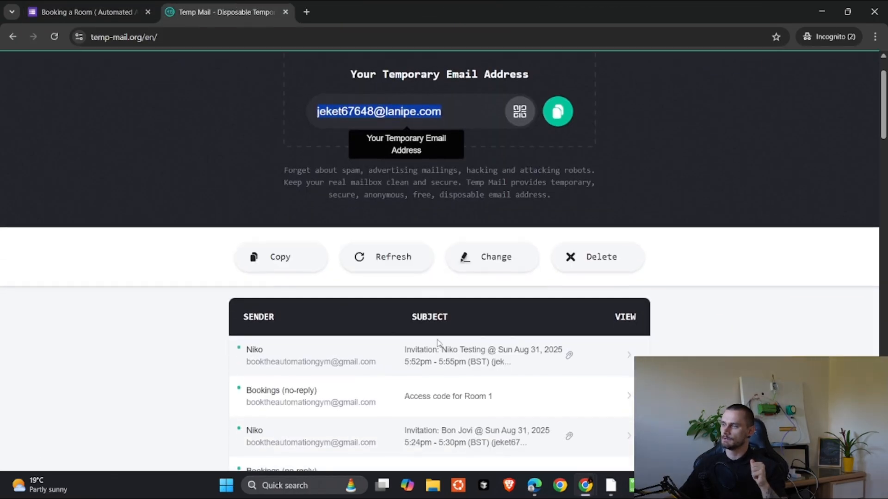
{"action": "scroll", "coordinate": [438, 343], "scroll_direction": "down", "scroll_amount": 2}
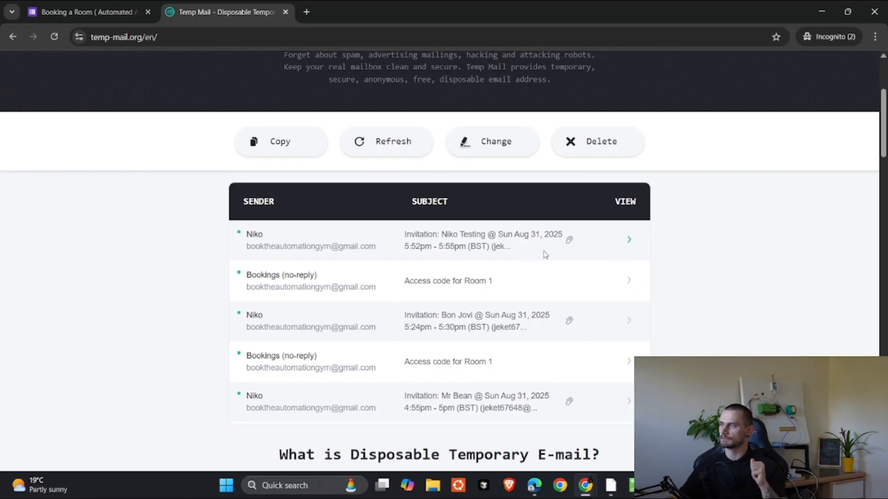
{"action": "left_click", "coordinate": [365, 239]}
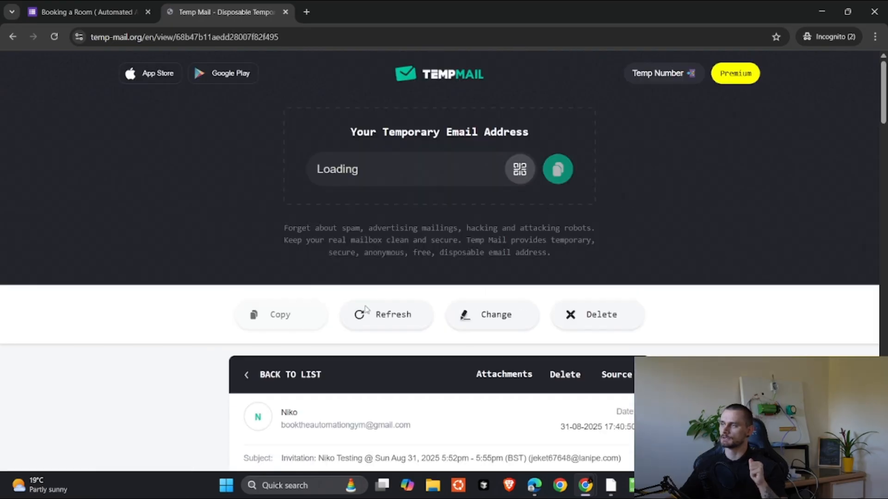
{"action": "scroll", "coordinate": [370, 323], "scroll_direction": "down", "scroll_amount": 2}
{"action": "left_click_drag", "start_coordinate": [315, 314], "coordinate": [582, 319]}
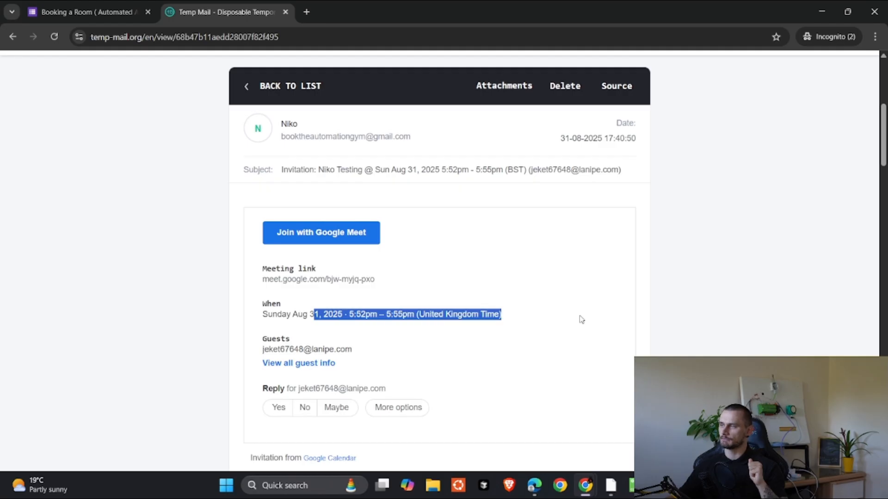
{"action": "scroll", "coordinate": [345, 155], "scroll_direction": "up", "scroll_amount": 2}
{"action": "left_click", "coordinate": [292, 201]}
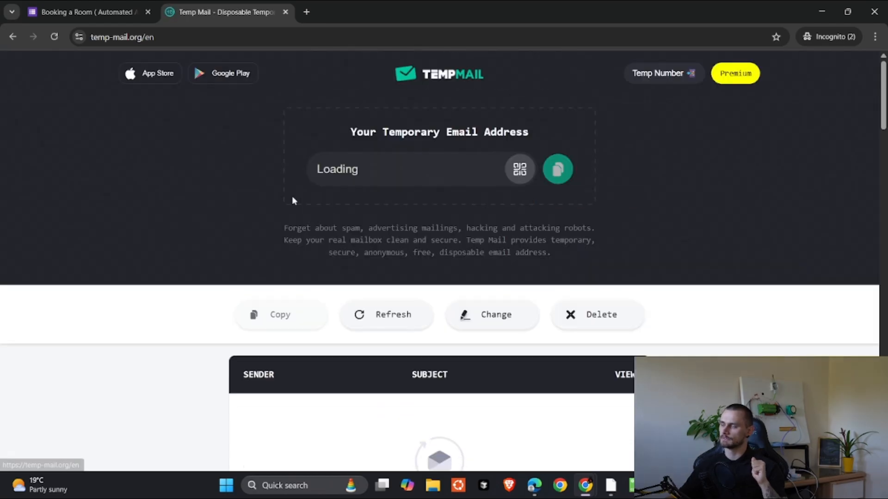
Step: Open the newest 'Access code for Room 1' email, valid 17:52–17:55 on 2025-08-31
{"action": "scroll", "coordinate": [185, 302], "scroll_direction": "down", "scroll_amount": 1}
{"action": "scroll", "coordinate": [186, 305], "scroll_direction": "down", "scroll_amount": 1}
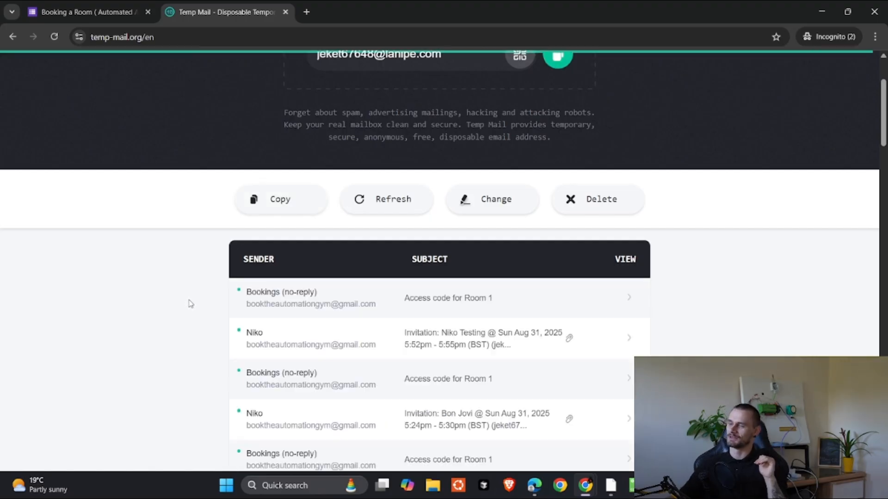
{"action": "left_click", "coordinate": [537, 301]}
{"action": "scroll", "coordinate": [540, 301], "scroll_direction": "down", "scroll_amount": 4}
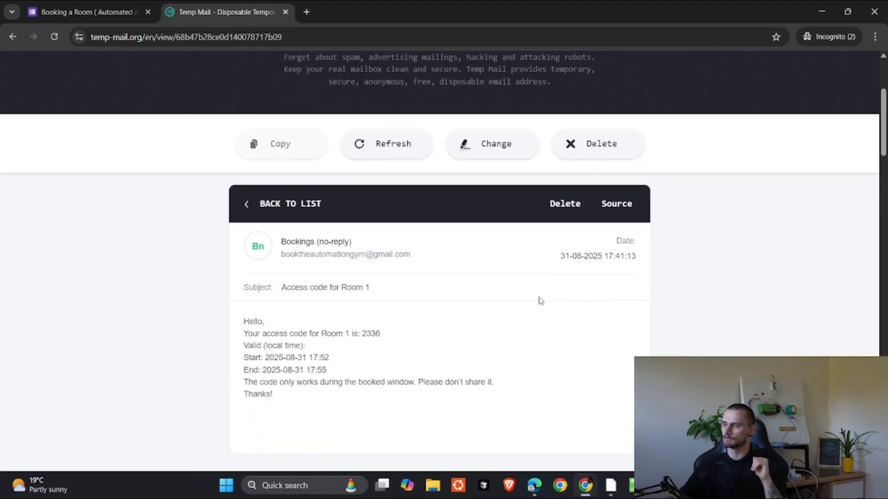